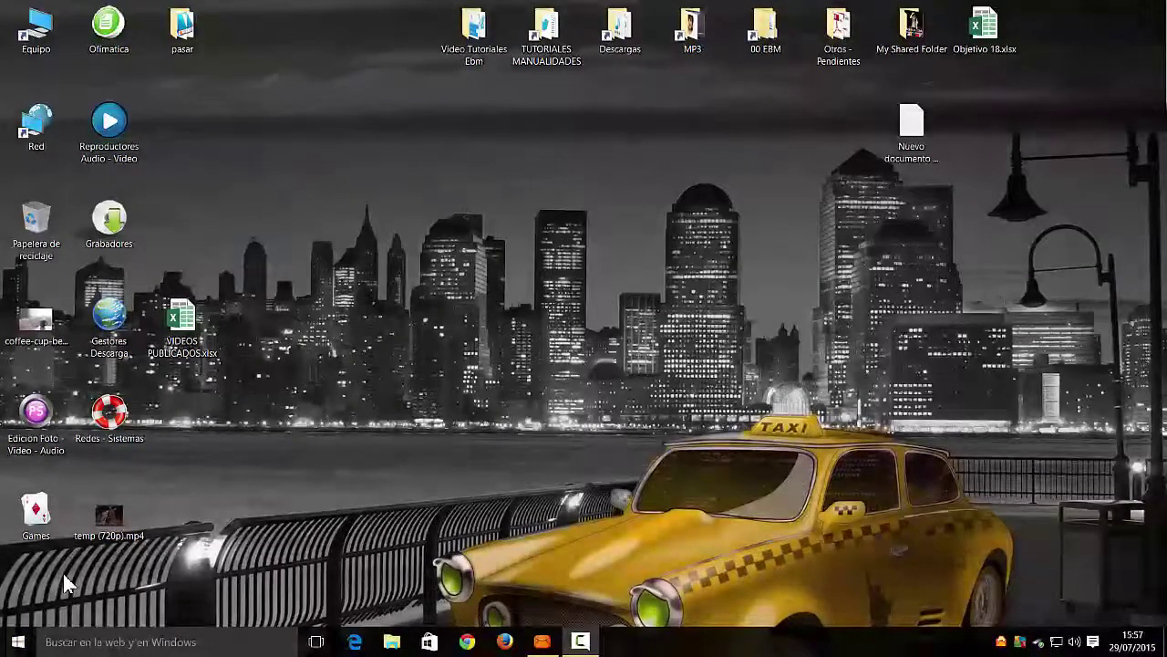
Open the Start menu to show the most-used apps list and live tiles.
click(17, 642)
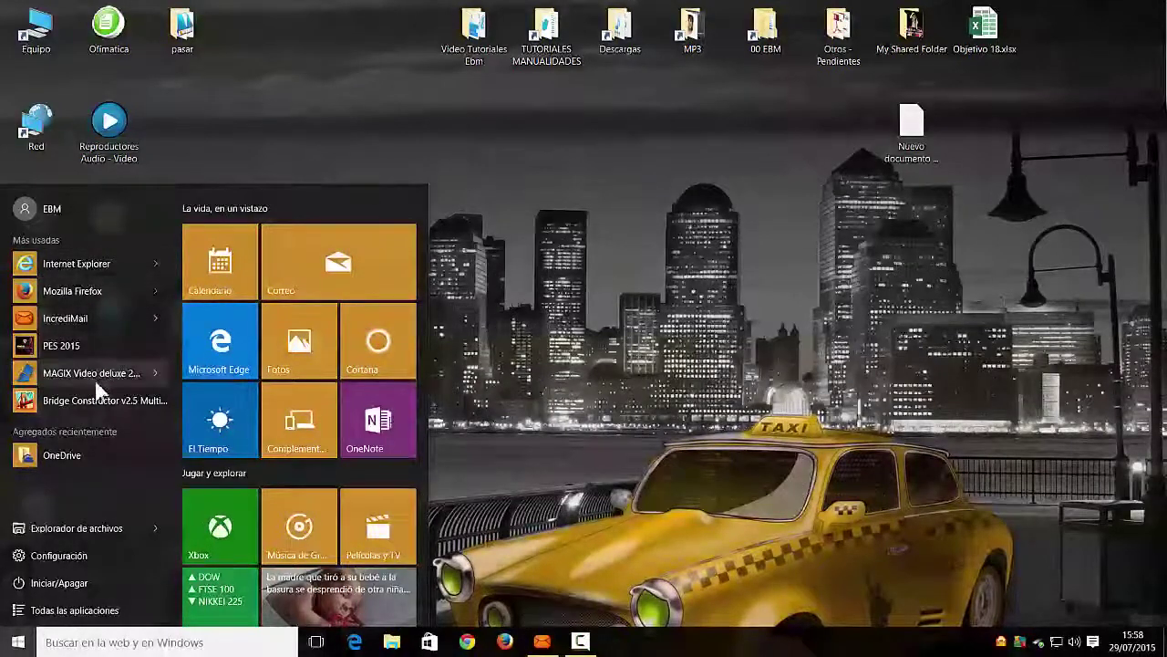
Show the alphabetical 'Todas las aplicaciones' list and scroll through the installed apps.
click(77, 609)
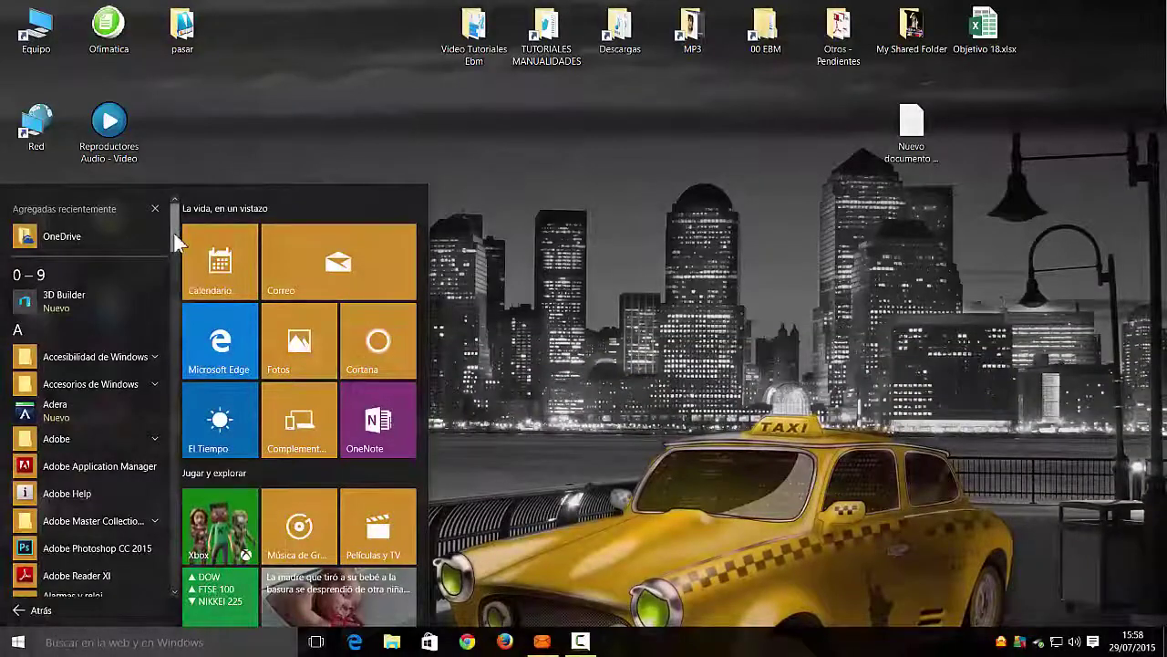
drag(176, 234, 170, 403)
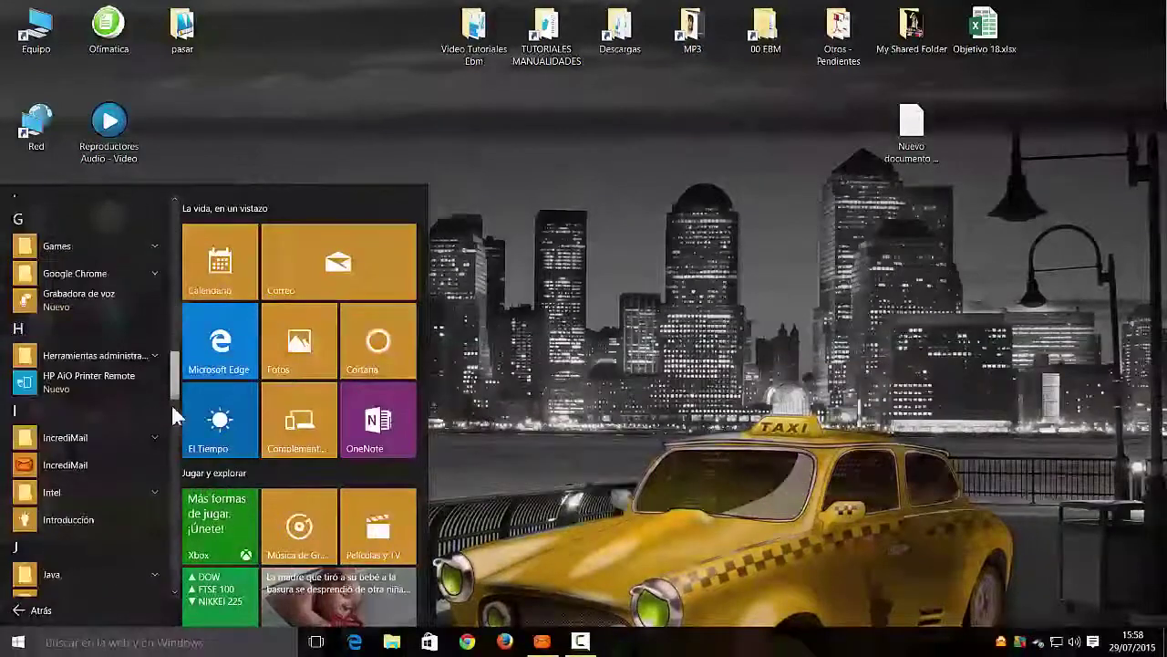
drag(173, 385, 168, 442)
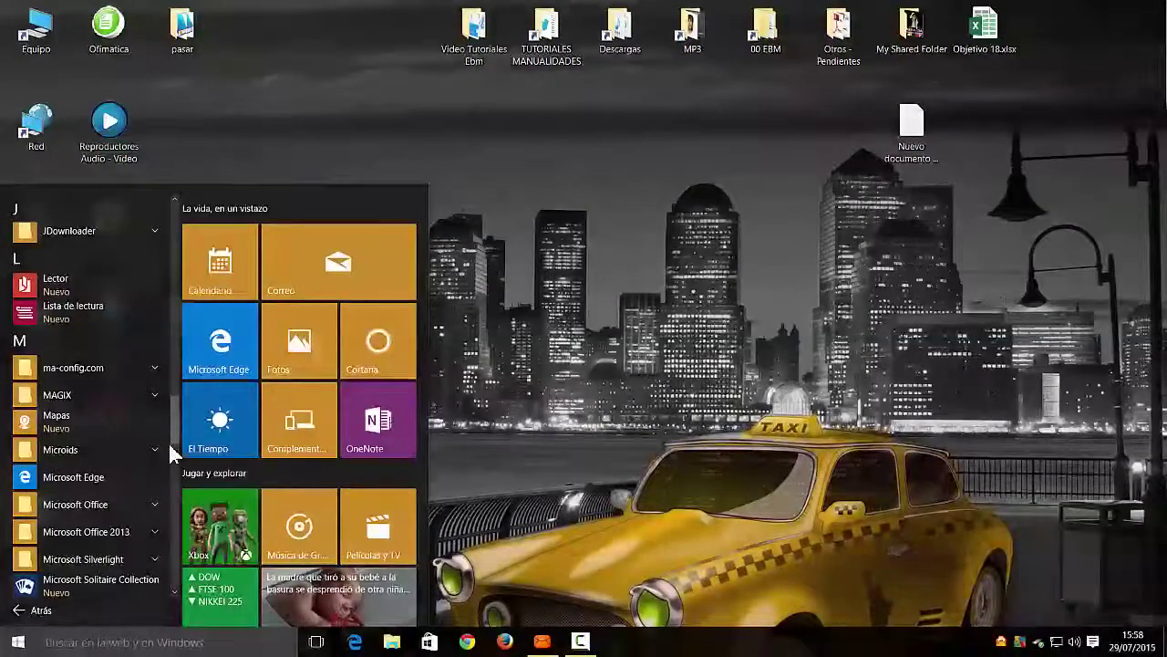
drag(176, 440, 184, 172)
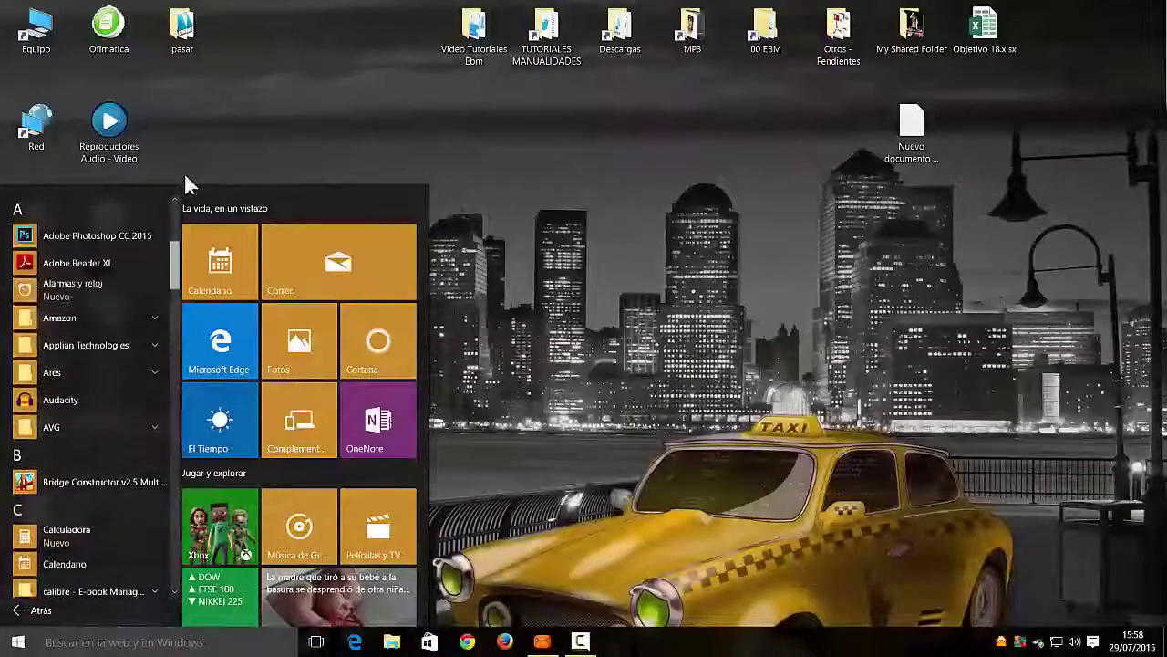
Browse the Start tile groups and launch the Mapas tile.
scroll(333, 294, down, 5)
scroll(341, 307, down, 1)
mouse_move(383, 344)
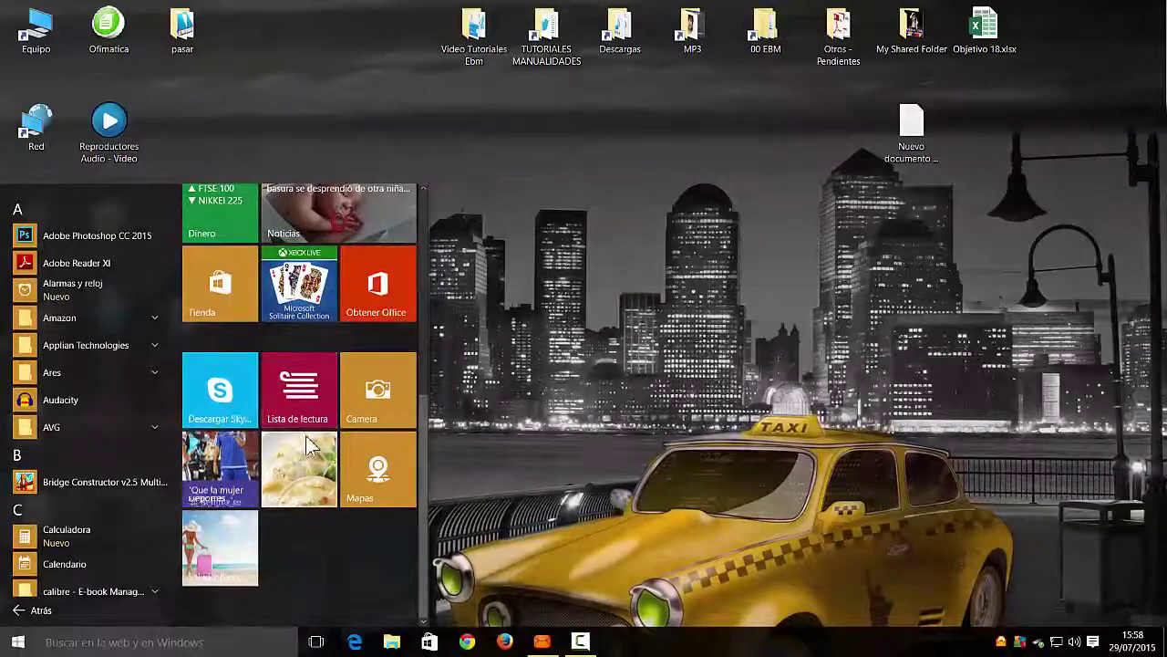
scroll(315, 447, up, 3)
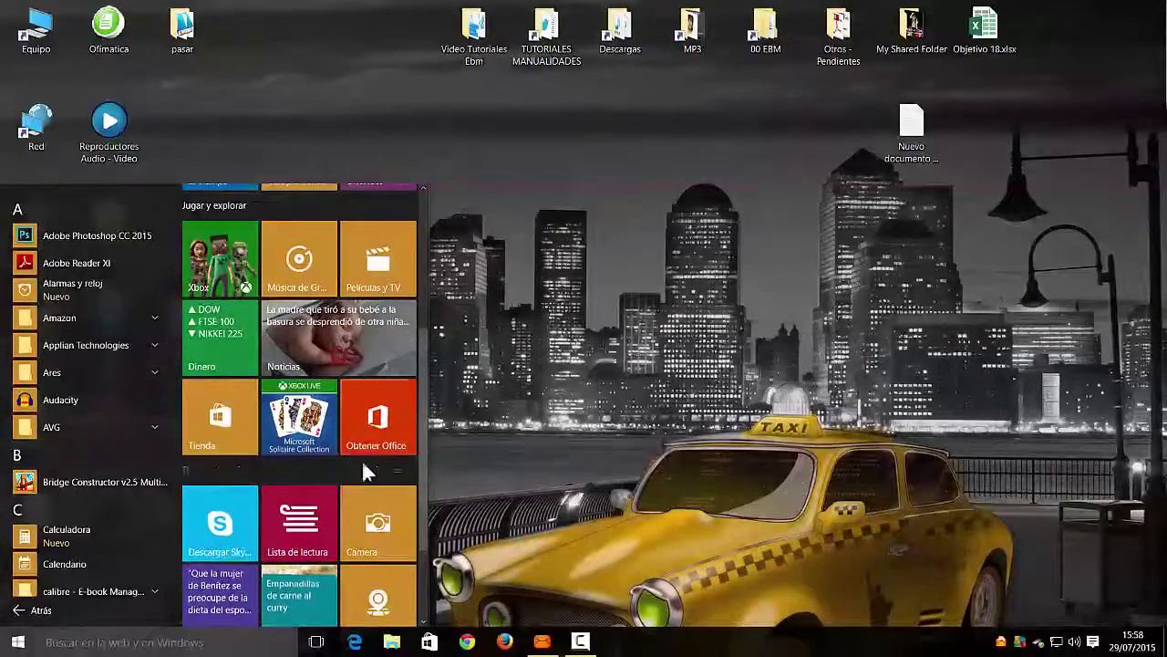
scroll(375, 462, up, 3)
scroll(378, 468, down, 3)
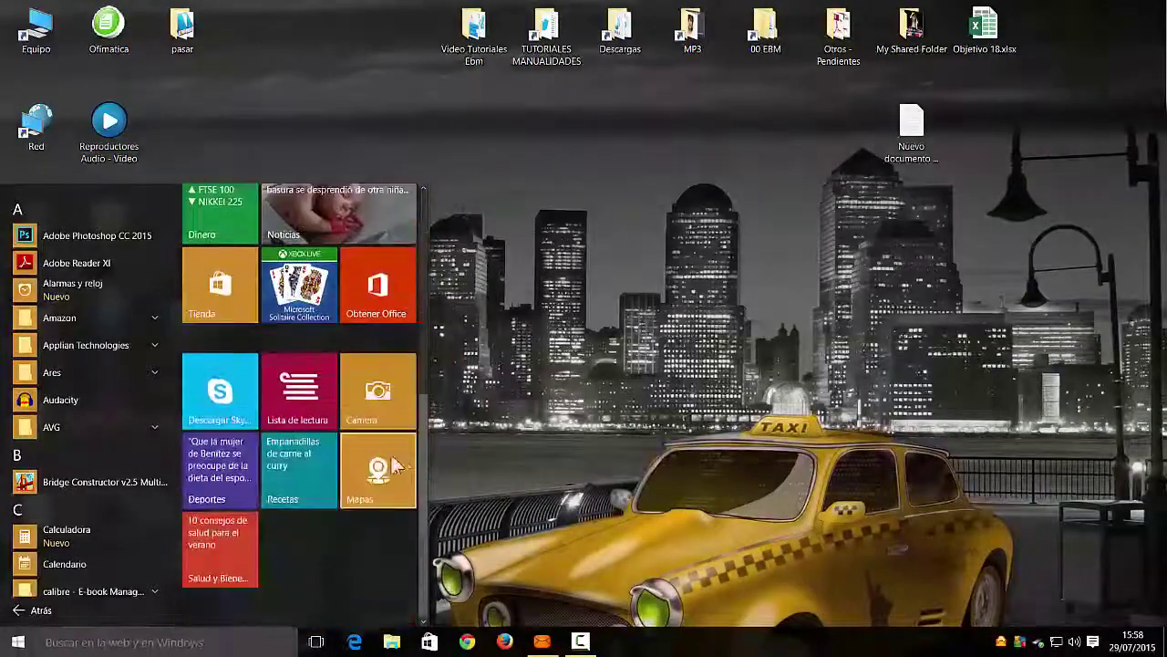
click(377, 468)
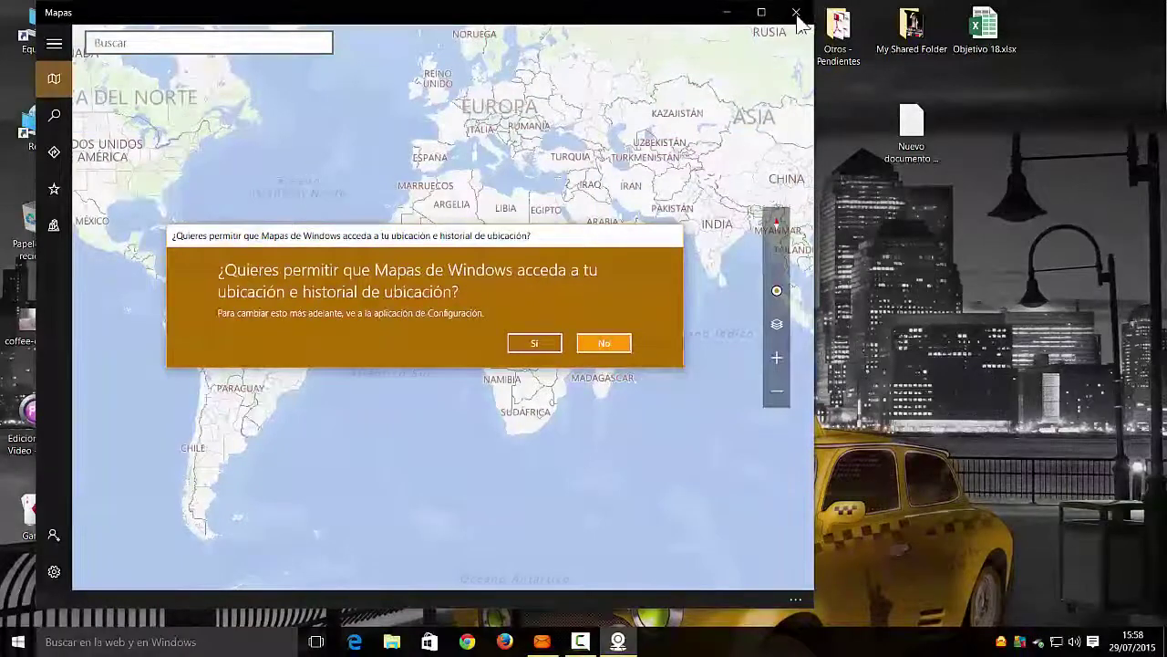
Answer 'No' to Maps' location-access prompt and close the Maps window.
click(606, 342)
click(796, 13)
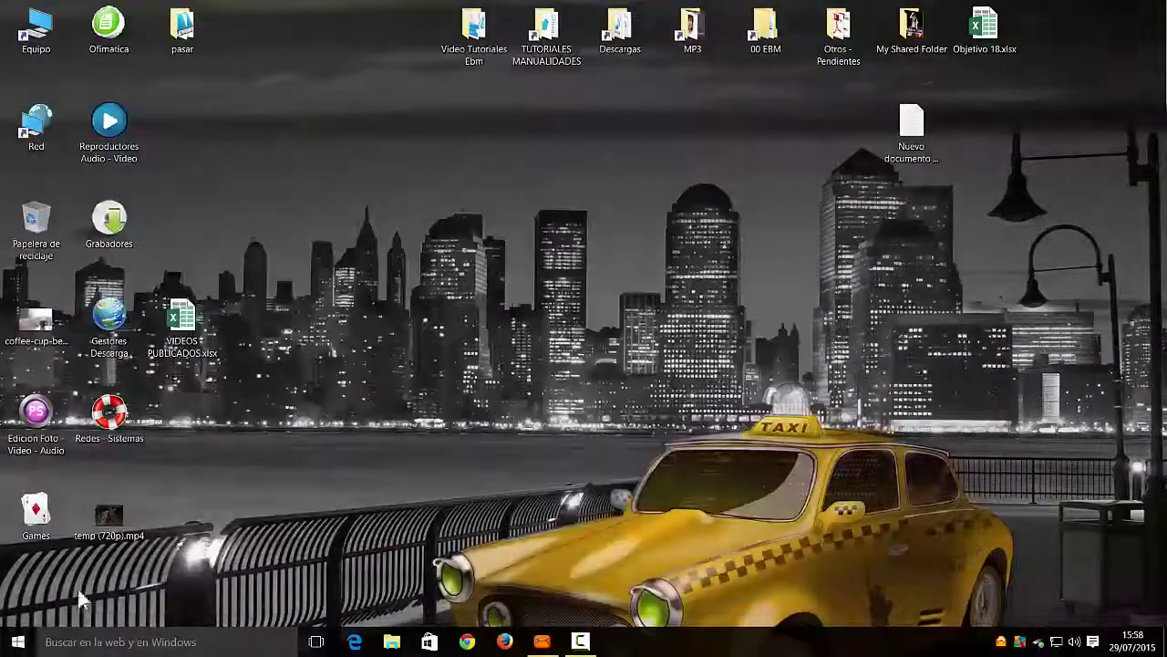
Launch the Tienda (Store) app from the Start menu.
click(18, 641)
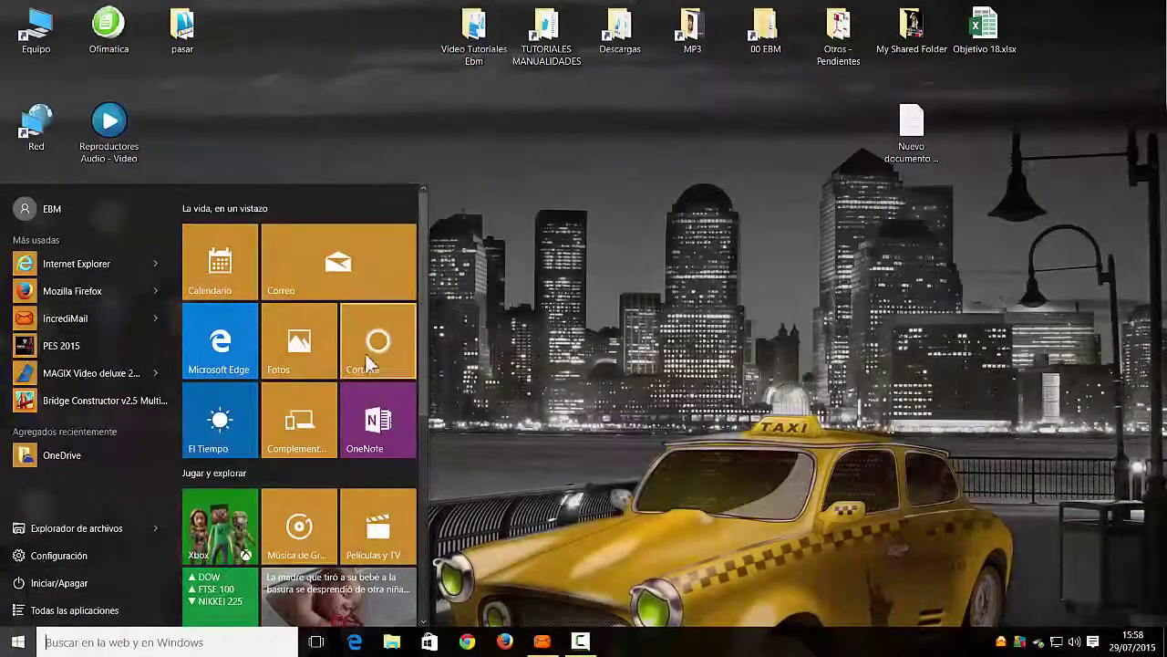
mouse_move(424, 331)
mouse_down()
mouse_move(424, 558)
mouse_move(428, 312)
mouse_up()
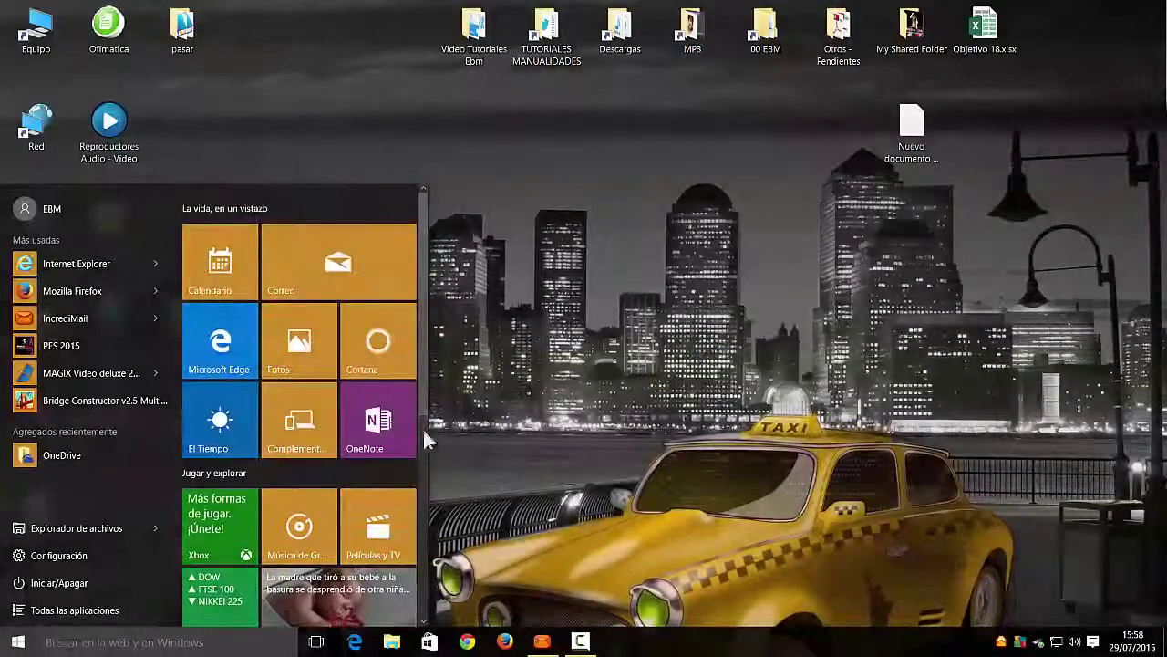
click(430, 642)
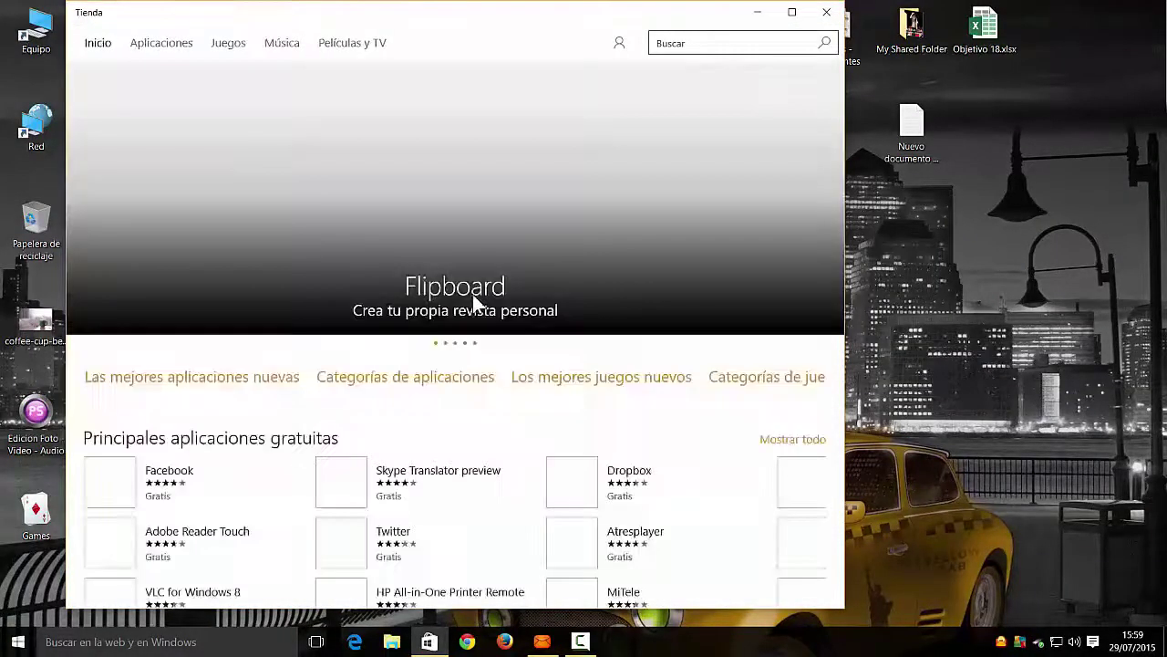
Scroll through the Store's free and paid app and game listings, then close it.
scroll(479, 303, down, 3)
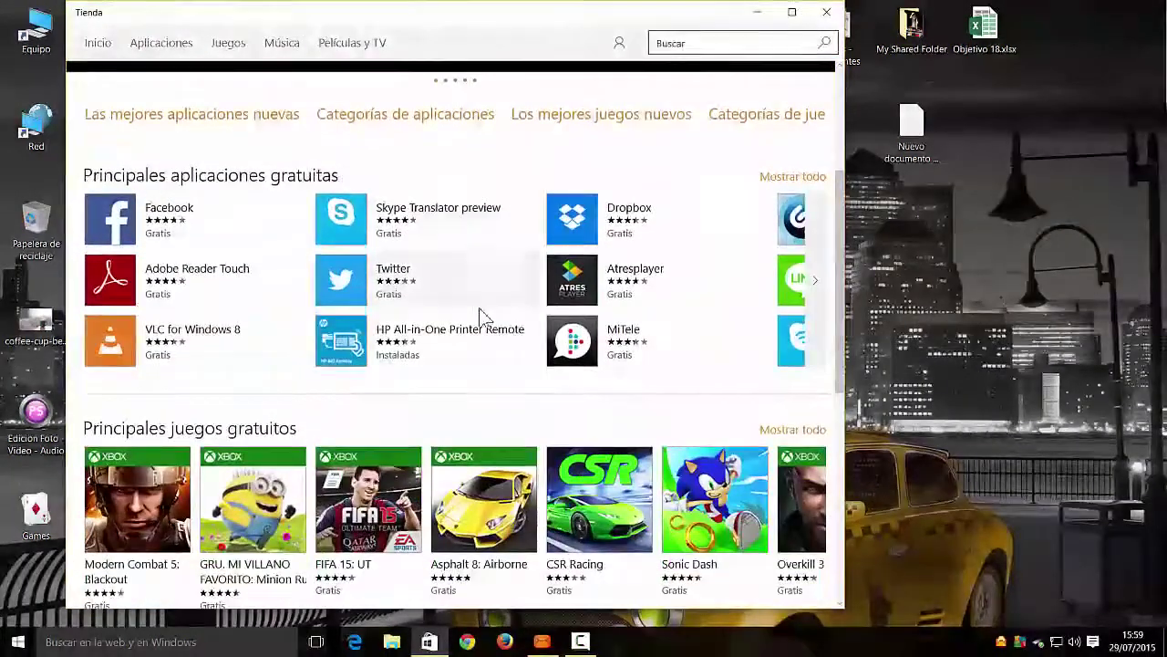
scroll(473, 304, down, 3)
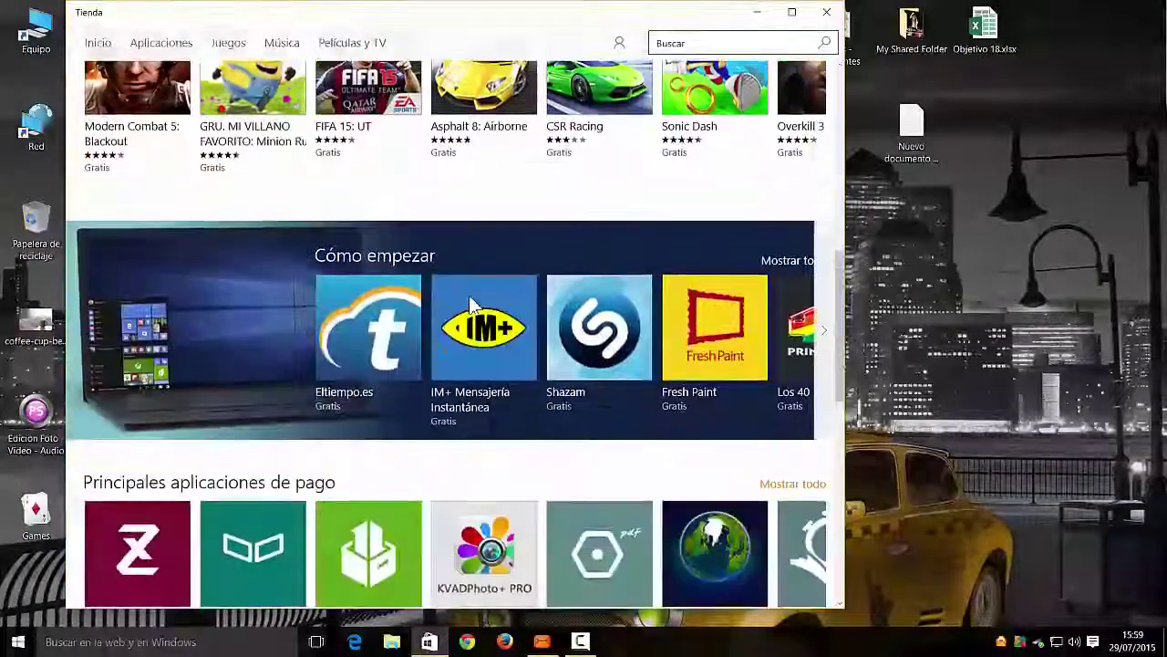
scroll(474, 304, down, 3)
scroll(479, 304, down, 3)
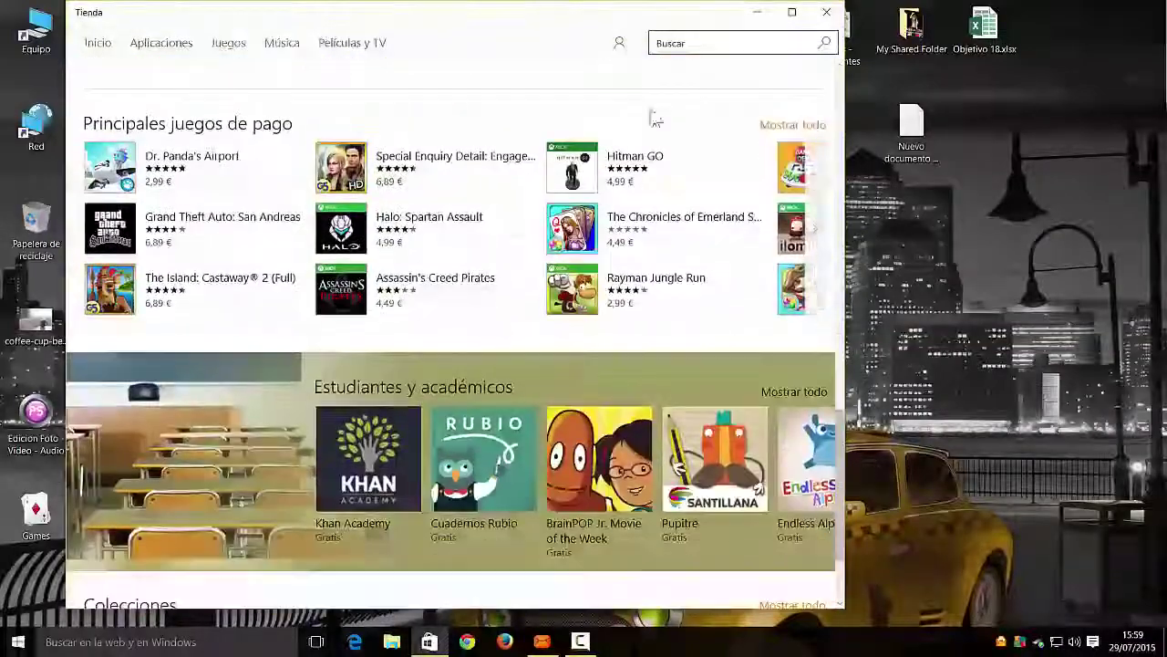
click(826, 12)
click(18, 642)
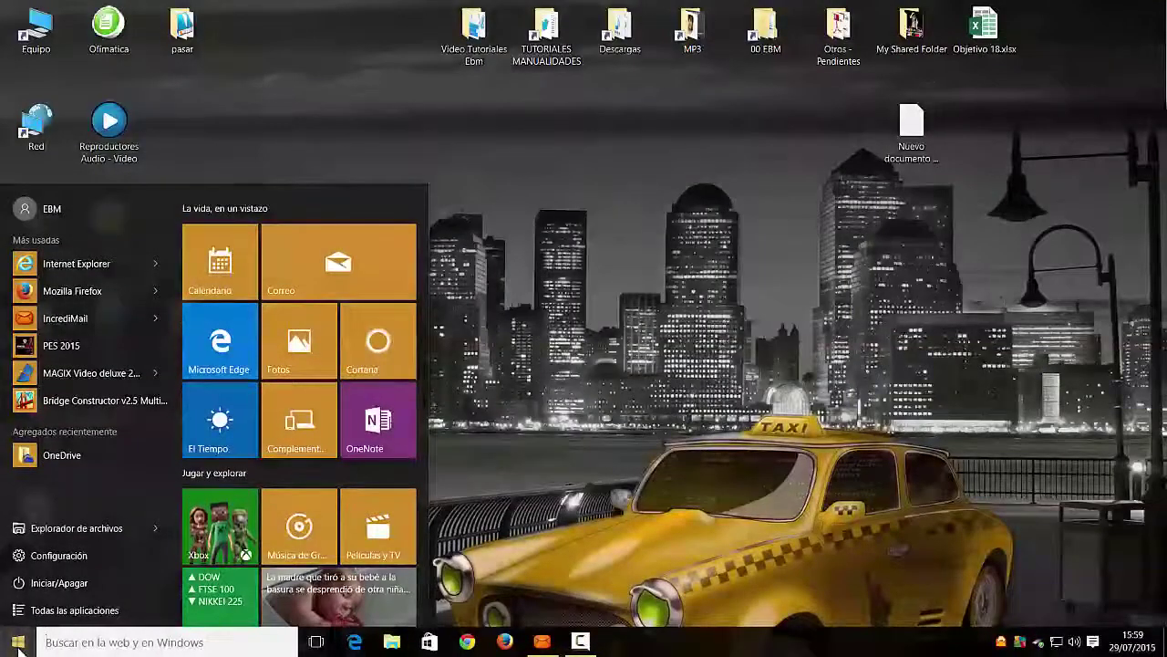
View the user account options, dismiss them, and close the Start menu.
click(26, 208)
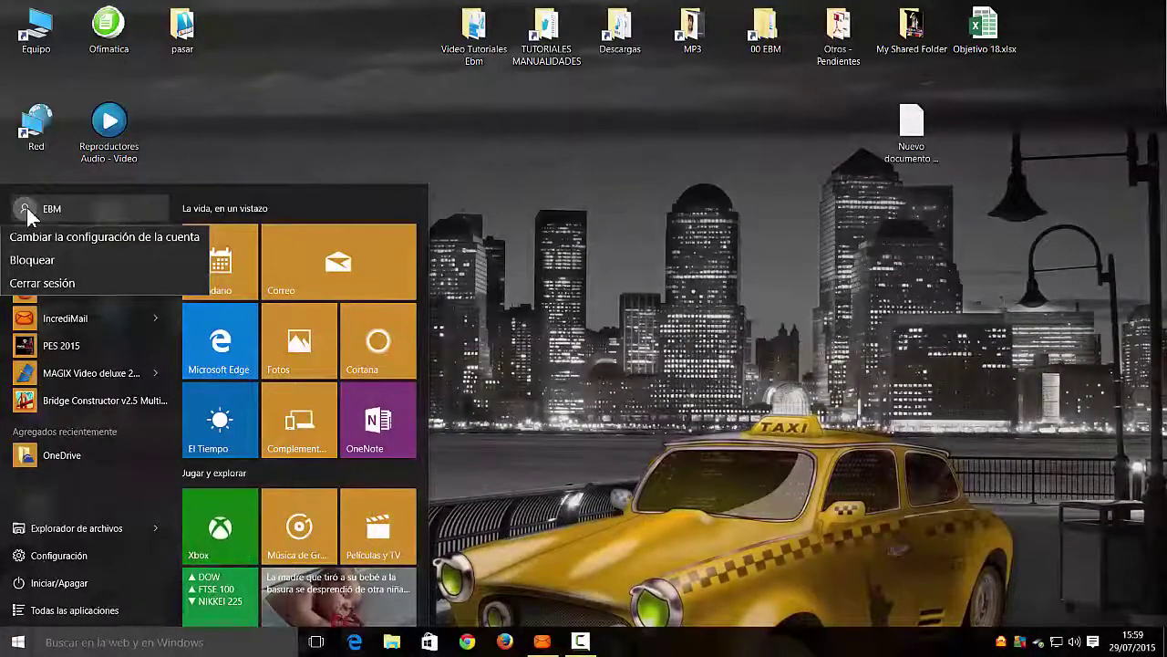
click(29, 215)
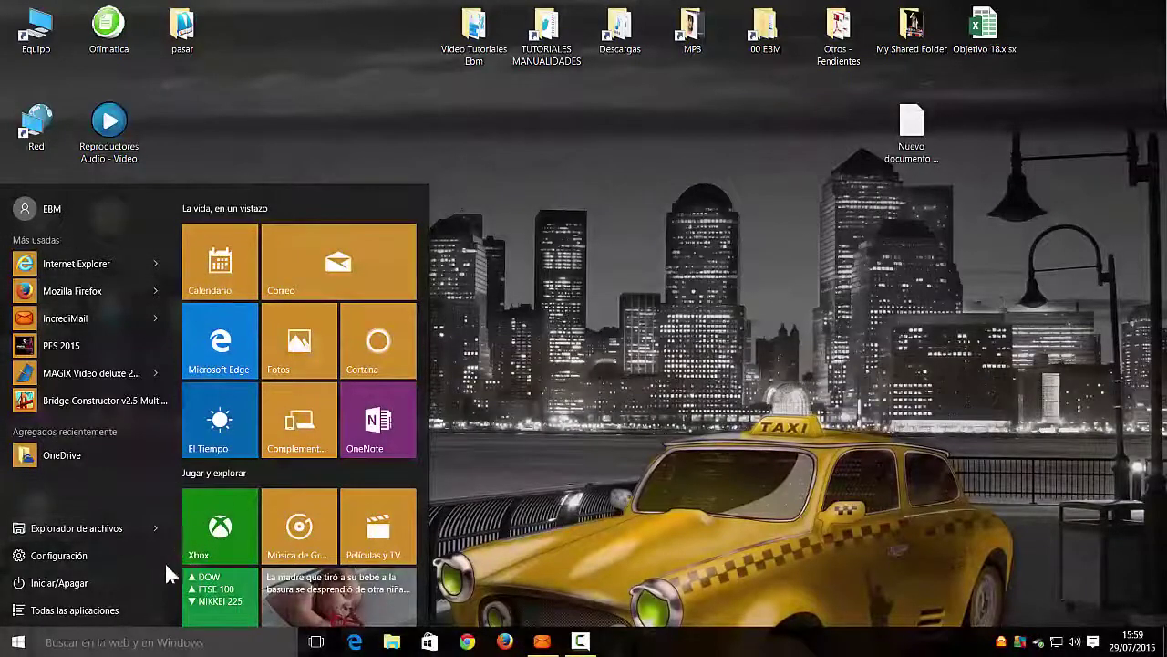
click(109, 529)
Open File Explorer with Win+E, close it, and reopen it from the taskbar.
key(super+e)
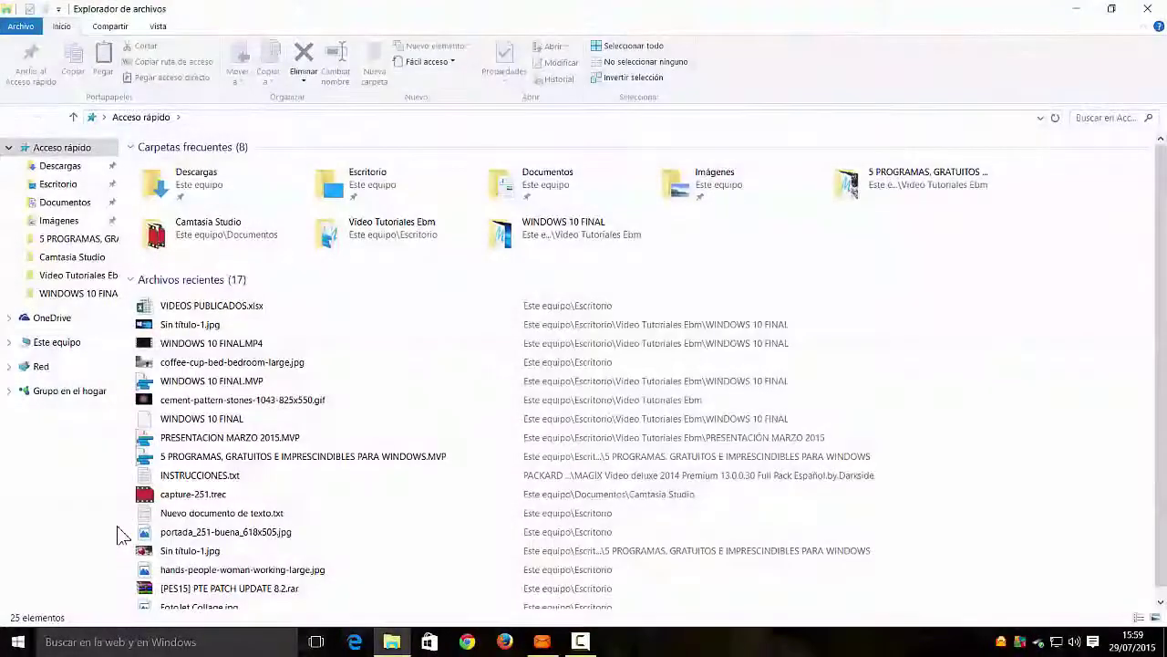
click(1151, 13)
click(390, 643)
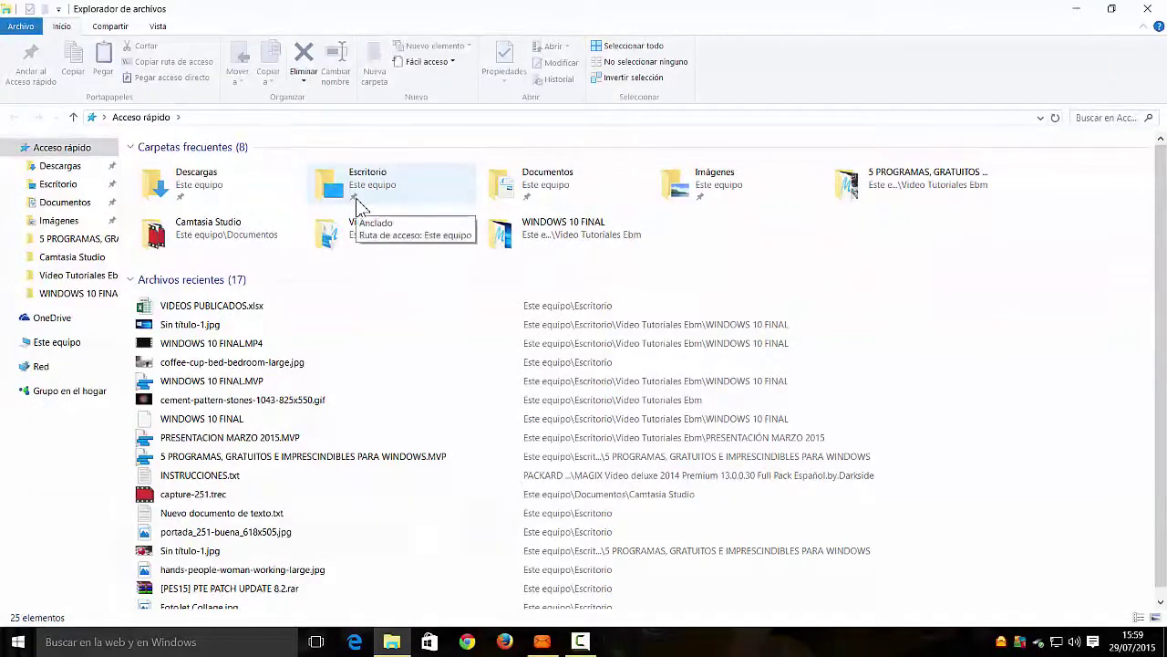
Check a frequent folder's context menu, then select the WINDOWS 10 FINAL folder.
right_click(871, 196)
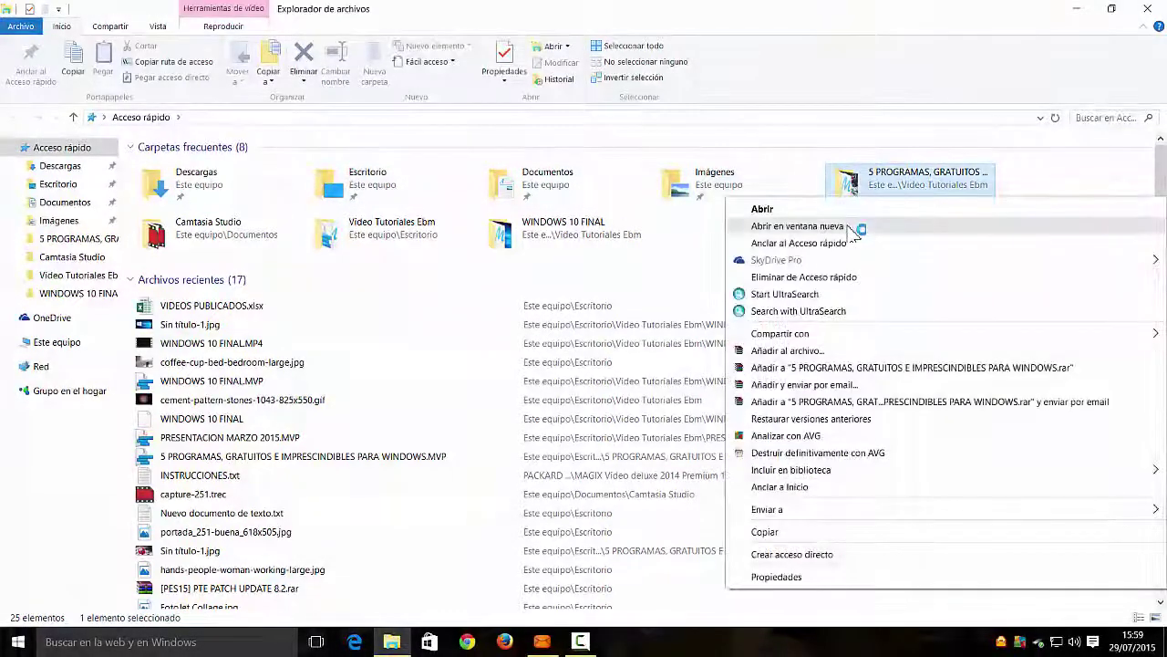
click(840, 244)
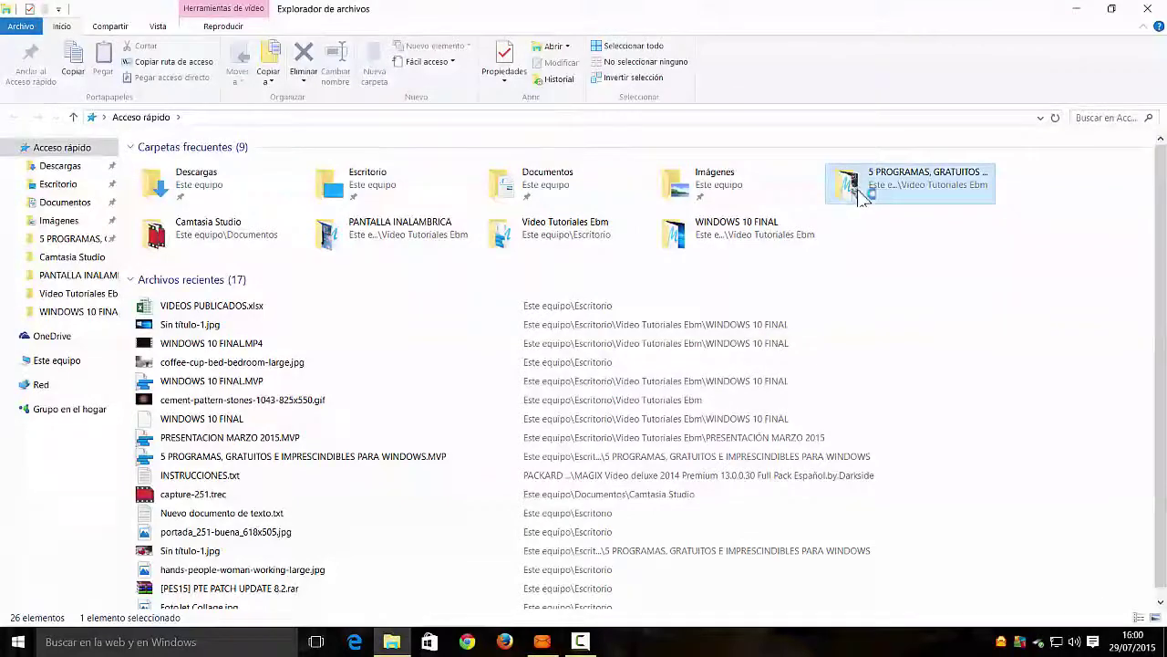
right_click(862, 196)
click(826, 13)
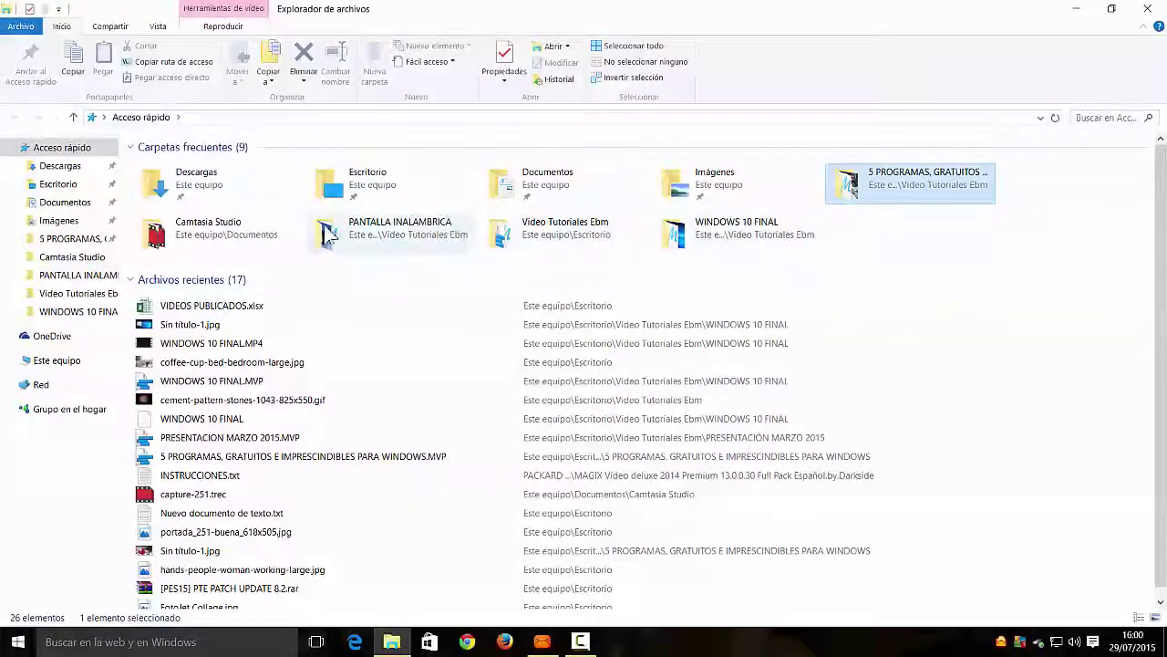
click(710, 240)
double_click(709, 240)
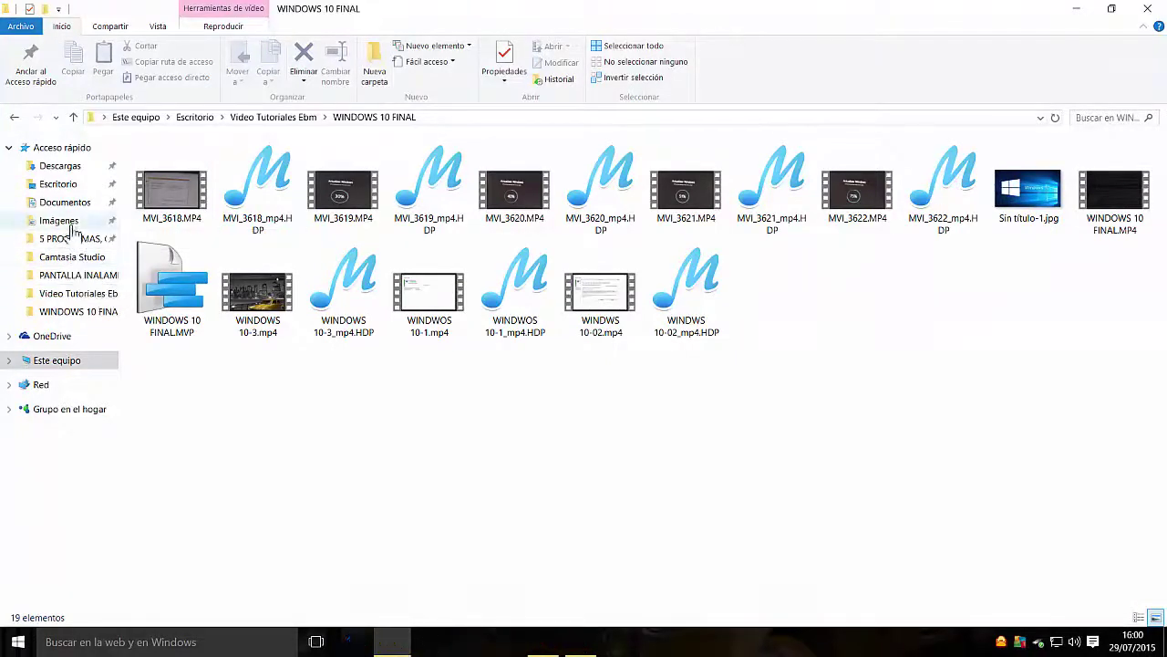
click(74, 170)
click(74, 187)
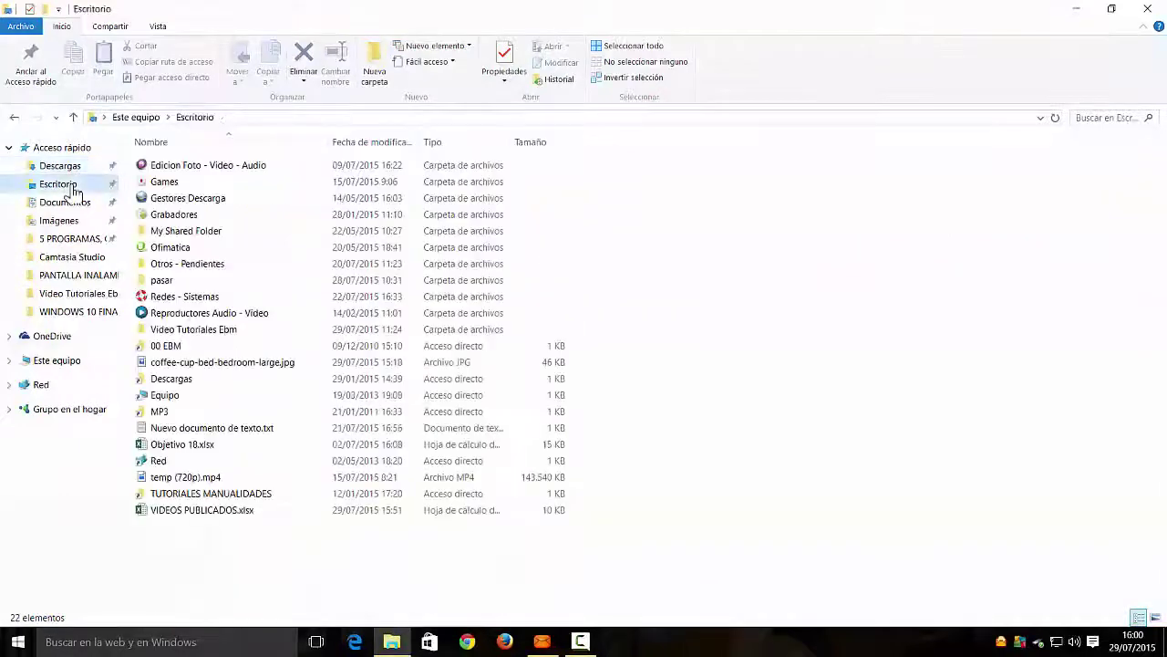
click(17, 118)
click(17, 119)
click(16, 119)
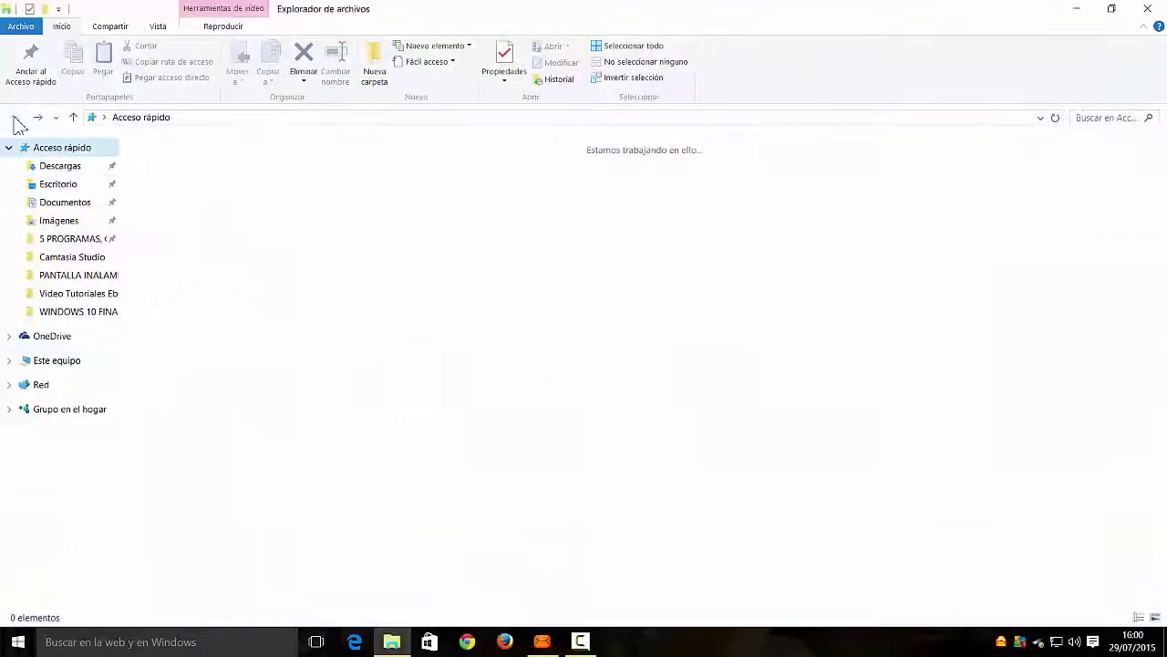
scroll(338, 339, down, 1)
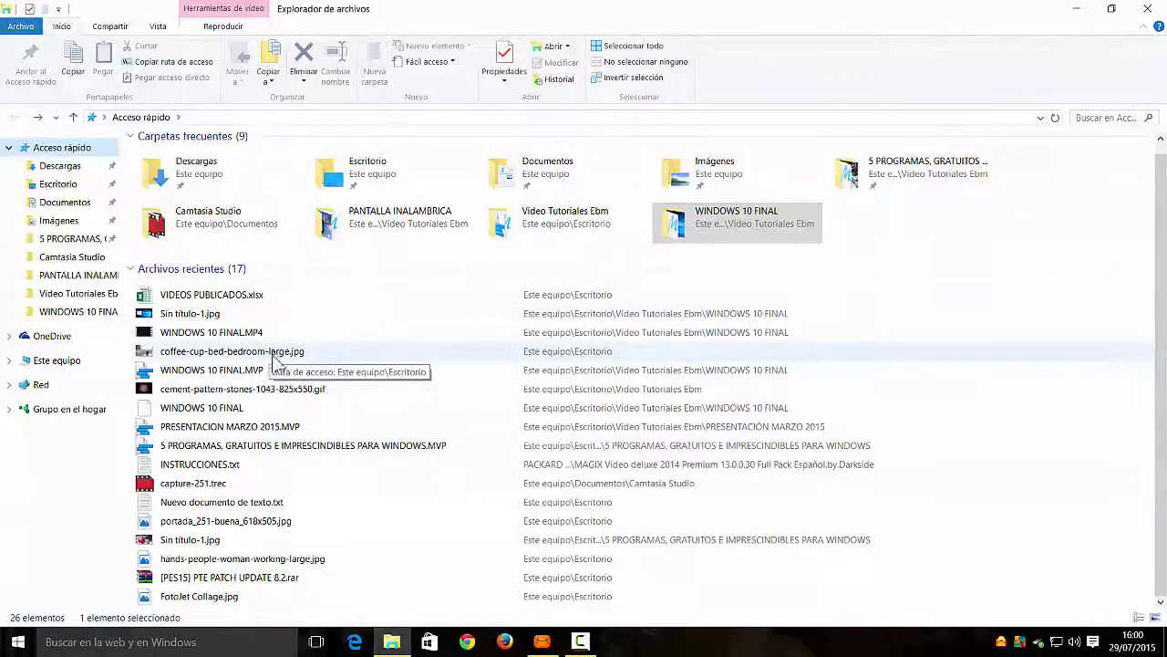
Preview cement-pattern-stones-1043-825x550.gif, then select the Camtasia Studio folder.
double_click(270, 390)
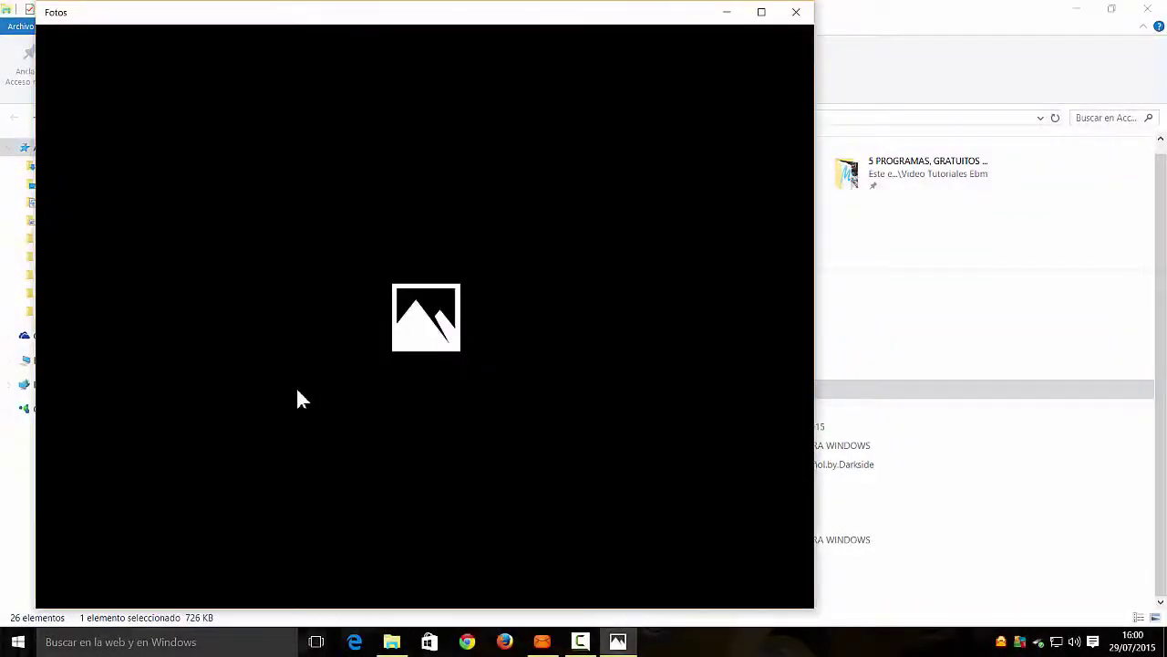
click(798, 12)
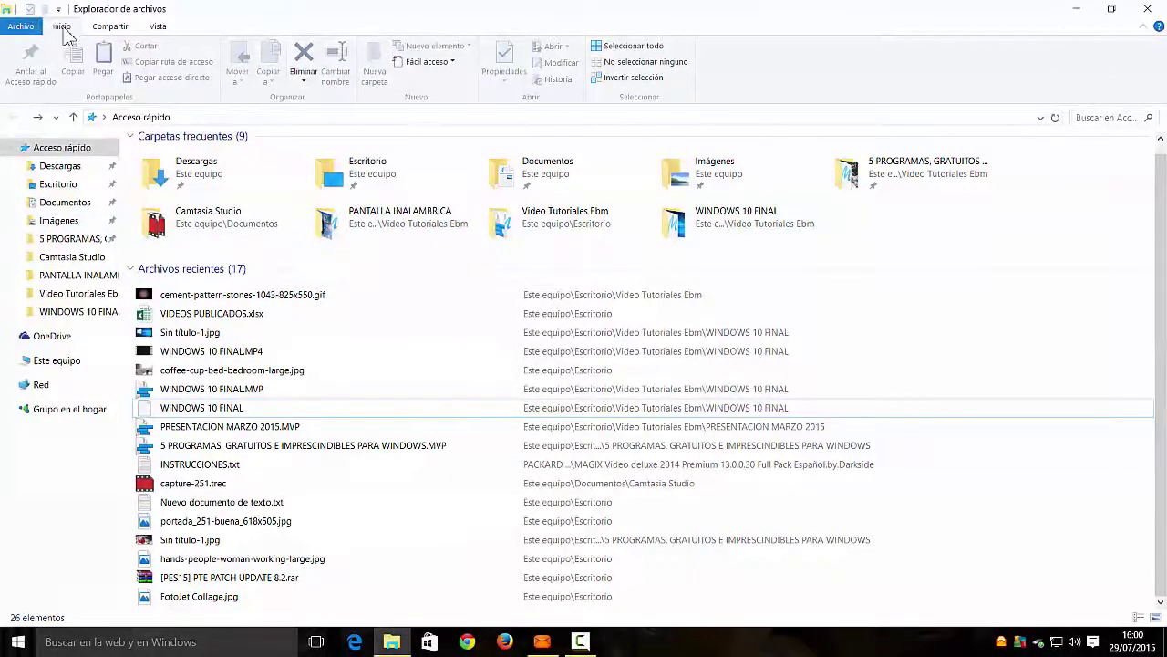
click(213, 211)
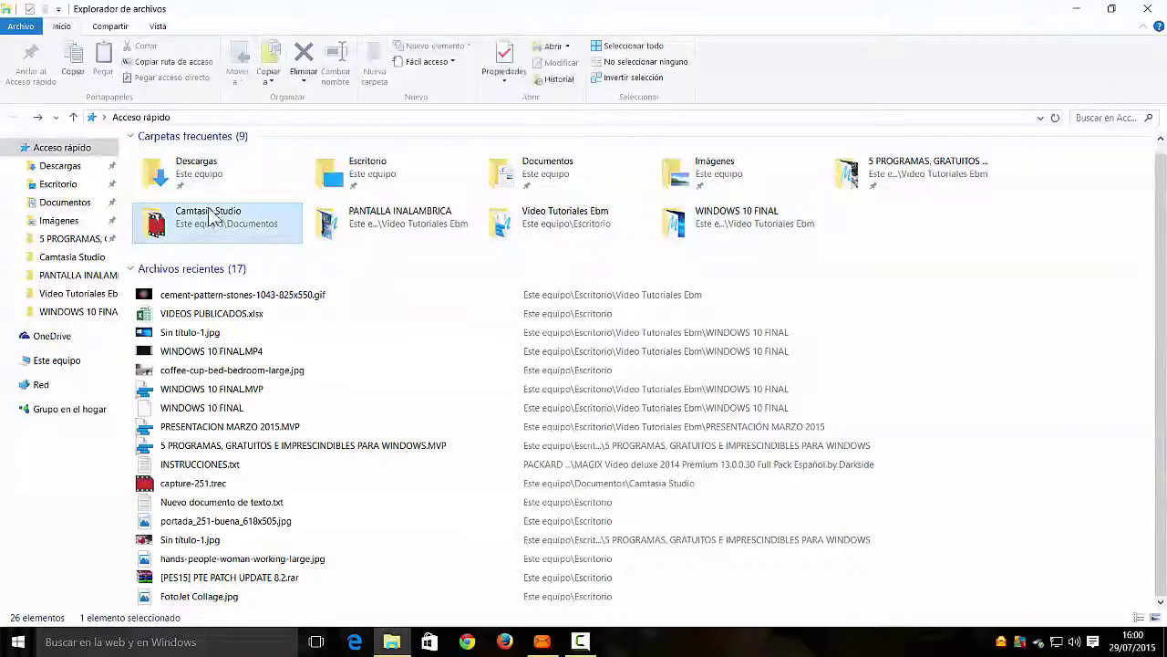
Browse the Compartir, Vista and Inicio ribbon tabs and the Archivo menu.
click(112, 27)
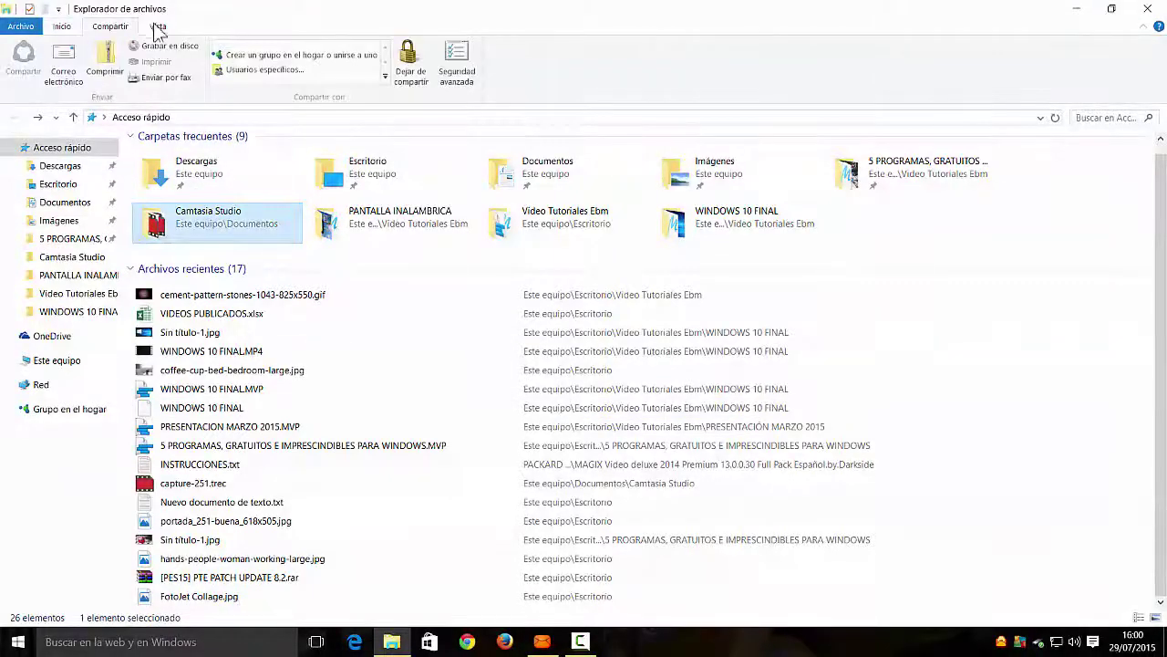
click(157, 27)
click(62, 27)
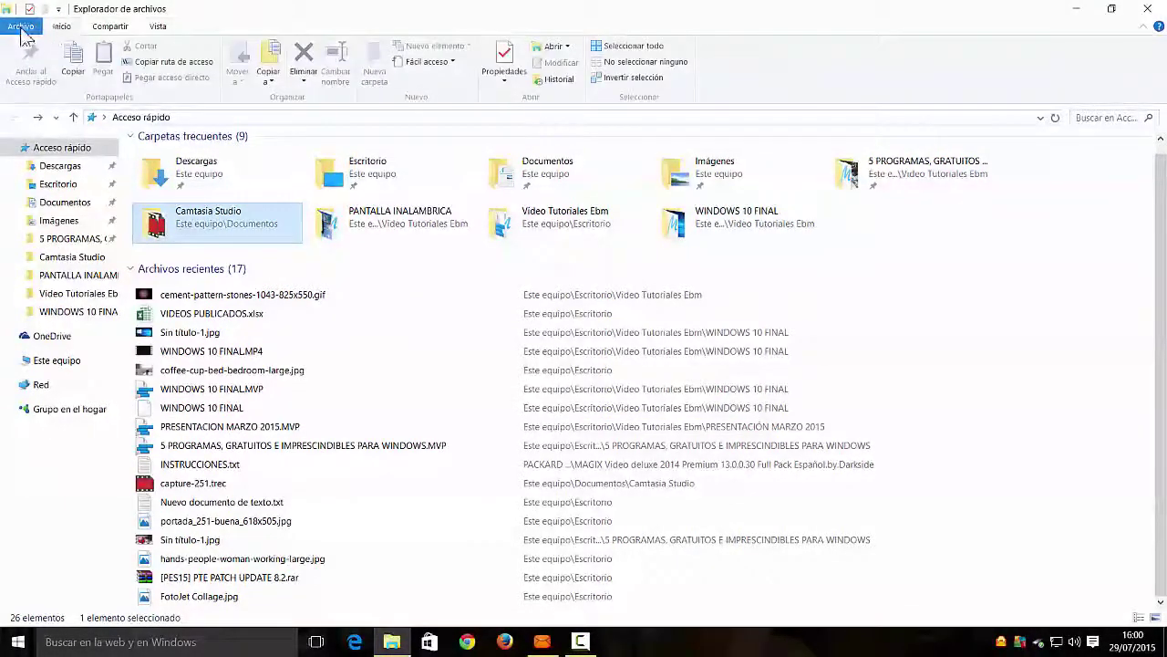
click(22, 27)
click(24, 29)
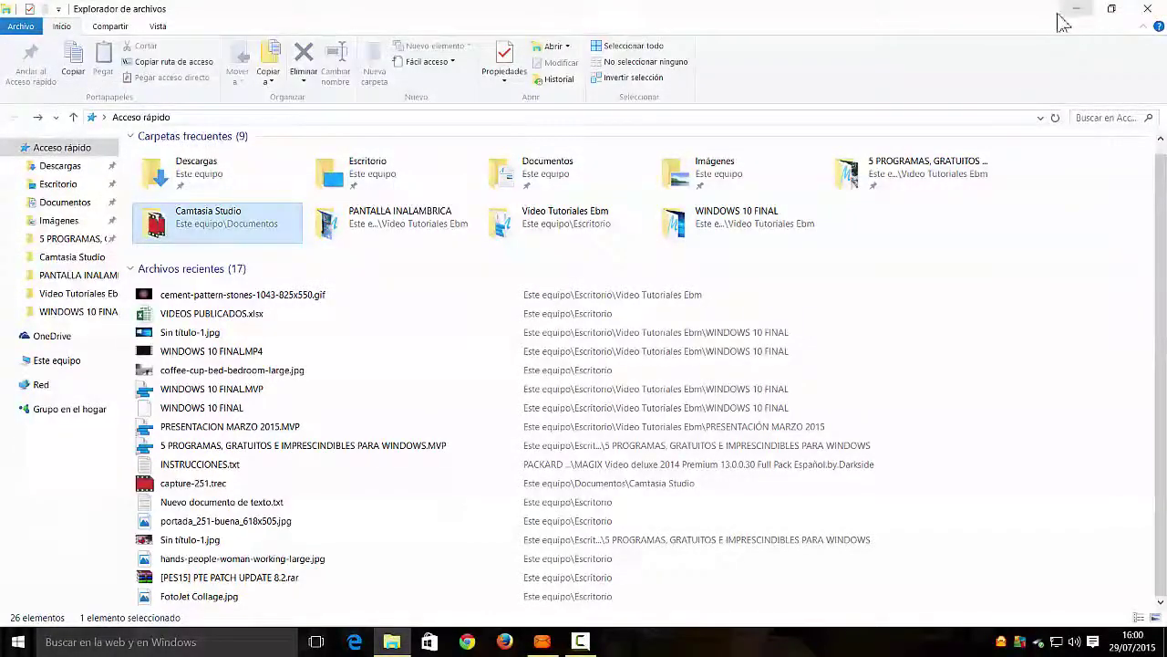
Restore, maximize, minimize and bring back the Explorer window, then close it.
click(1112, 9)
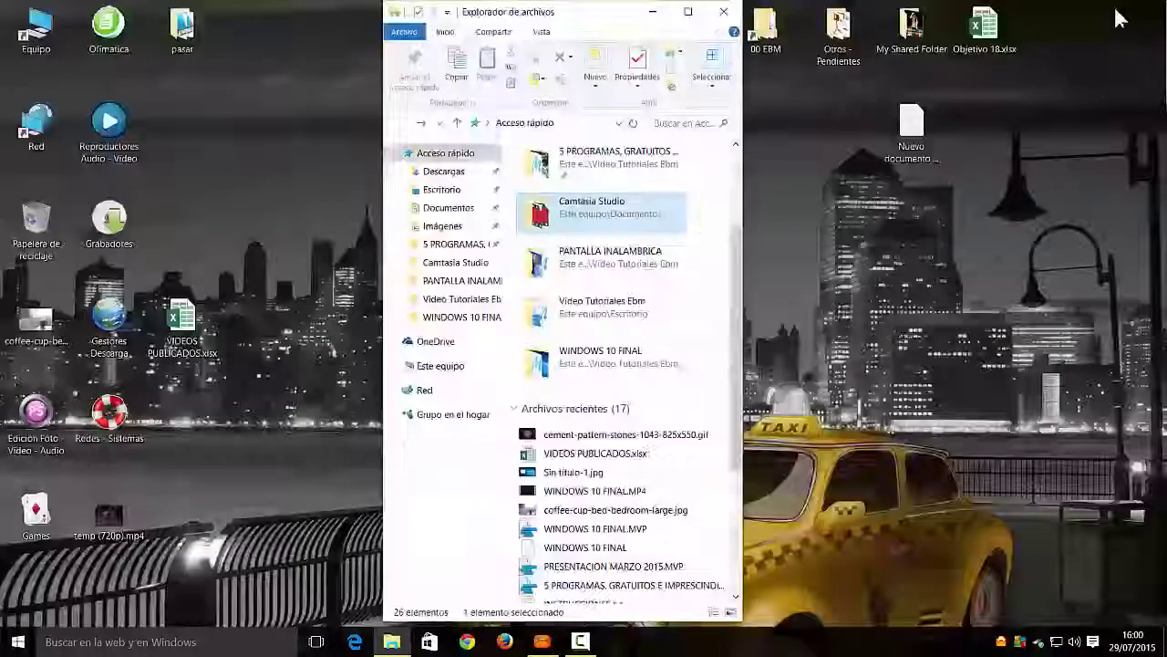
double_click(693, 12)
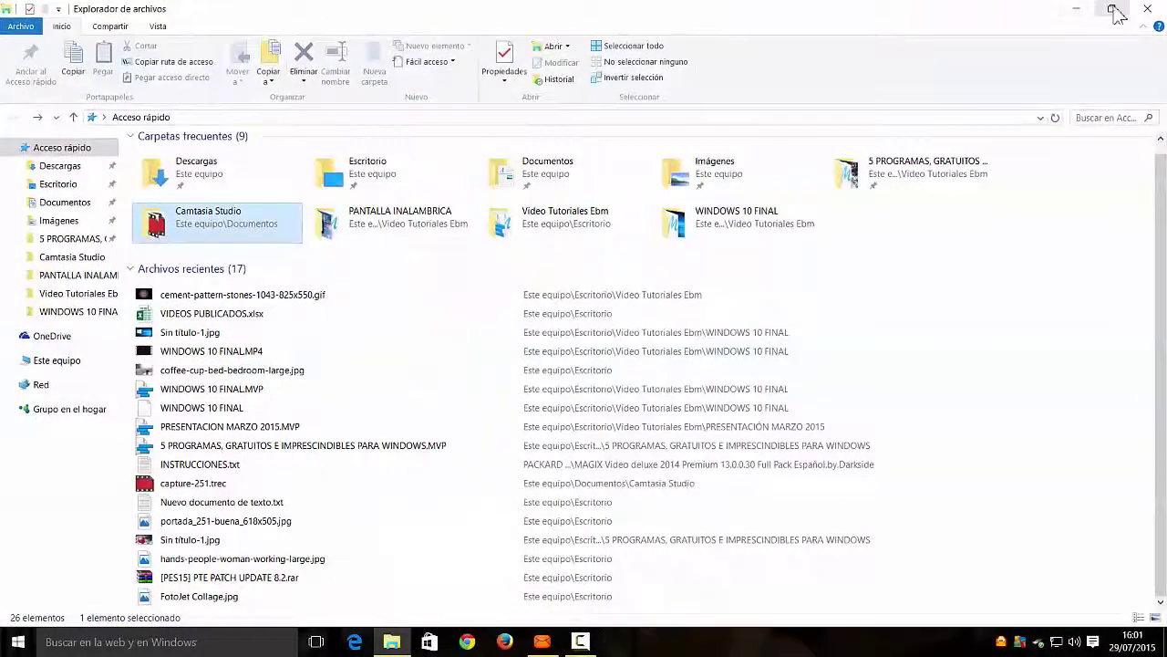
click(1077, 11)
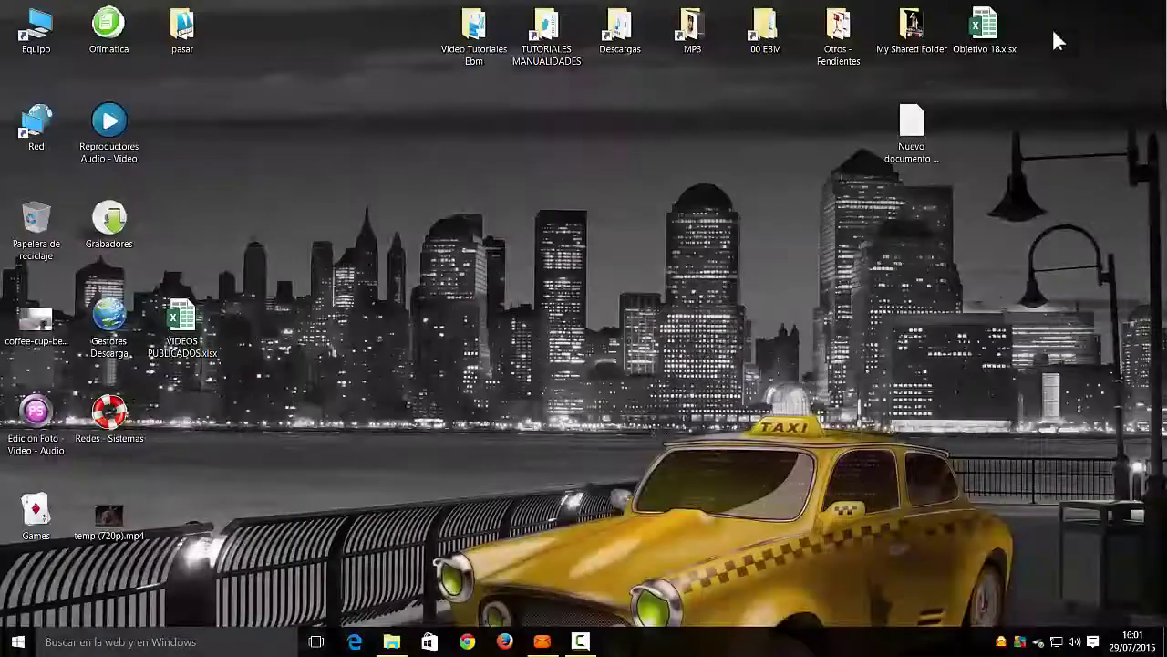
click(394, 647)
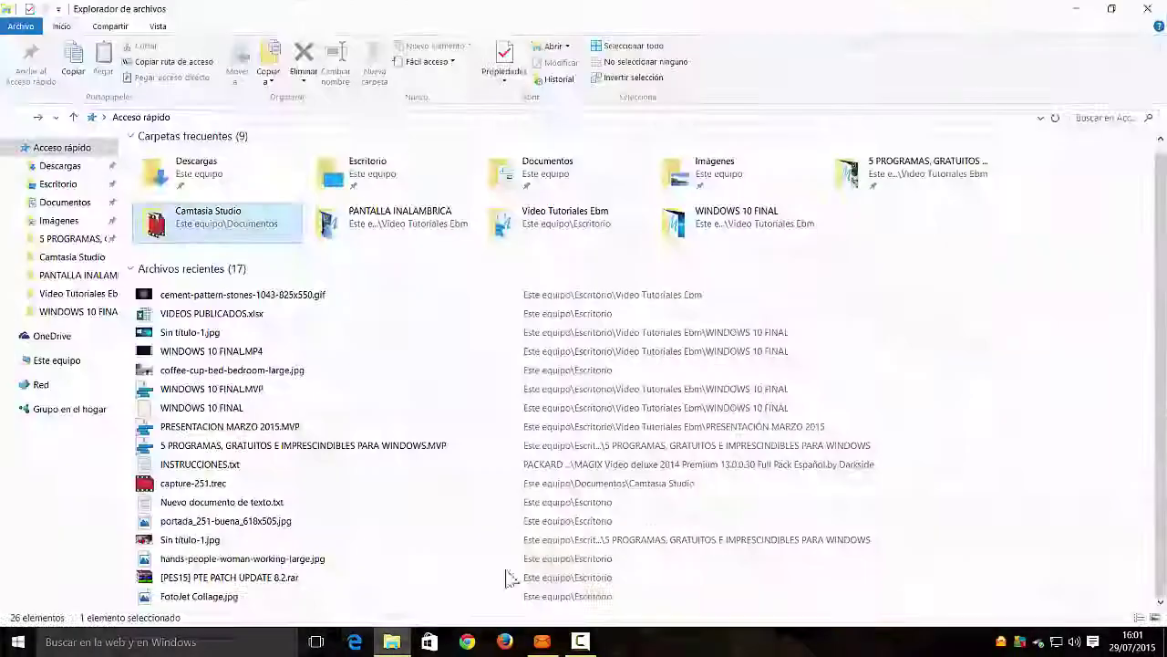
click(1149, 11)
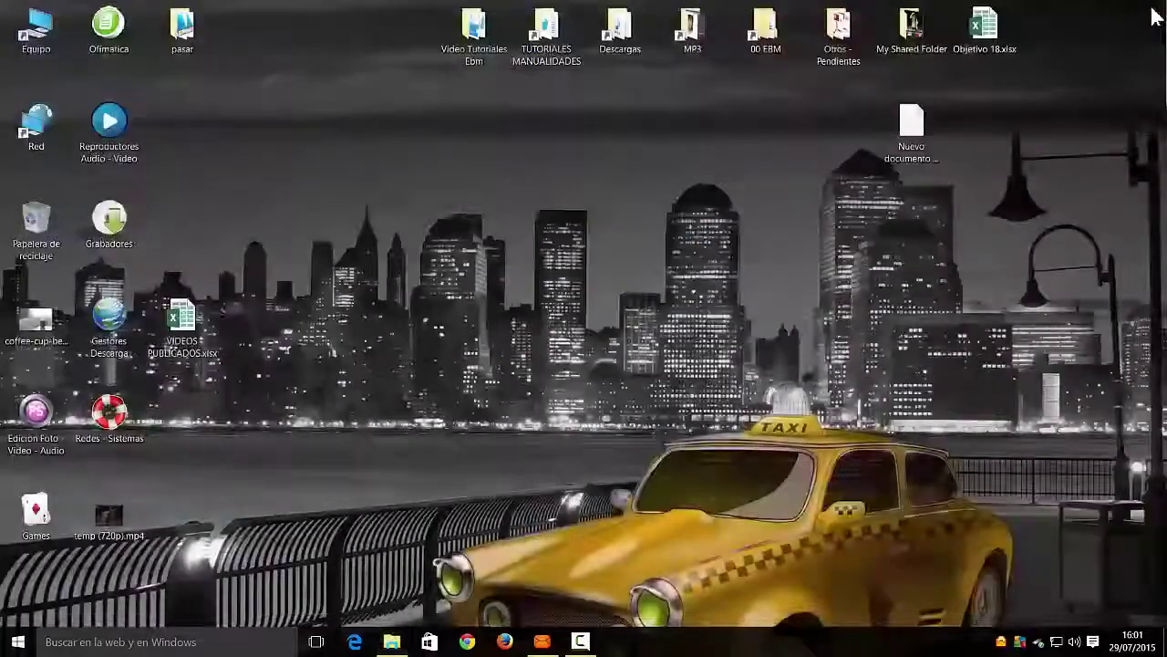
click(16, 644)
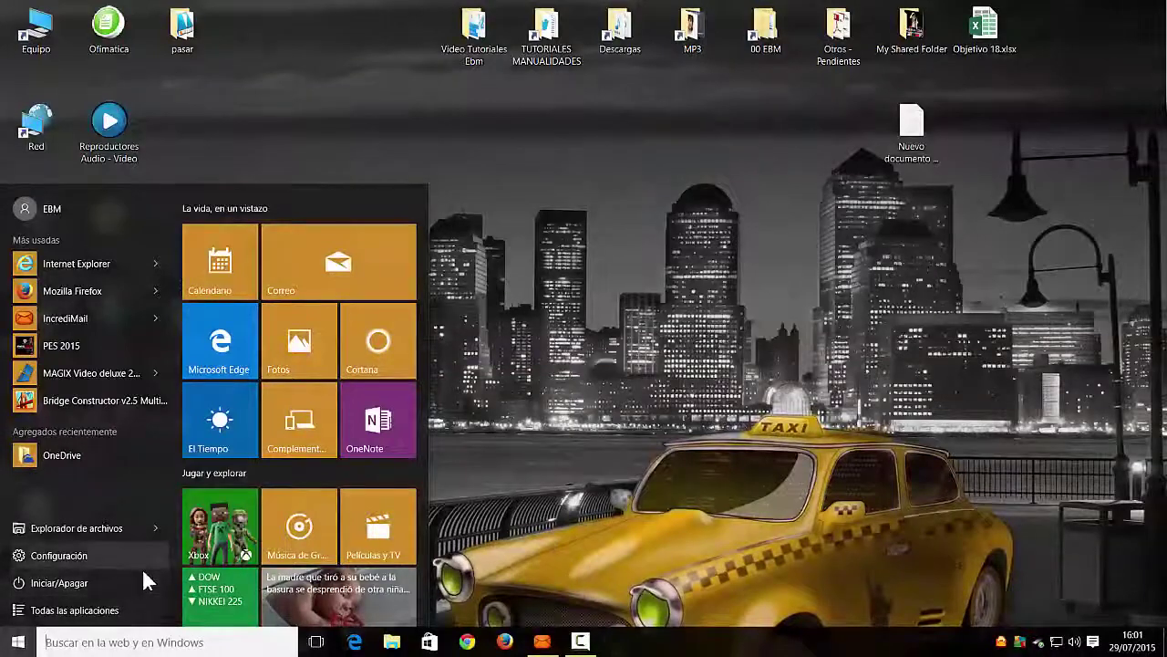
Look at the Start menu's power options, then open and close the Cortana search panel.
click(83, 580)
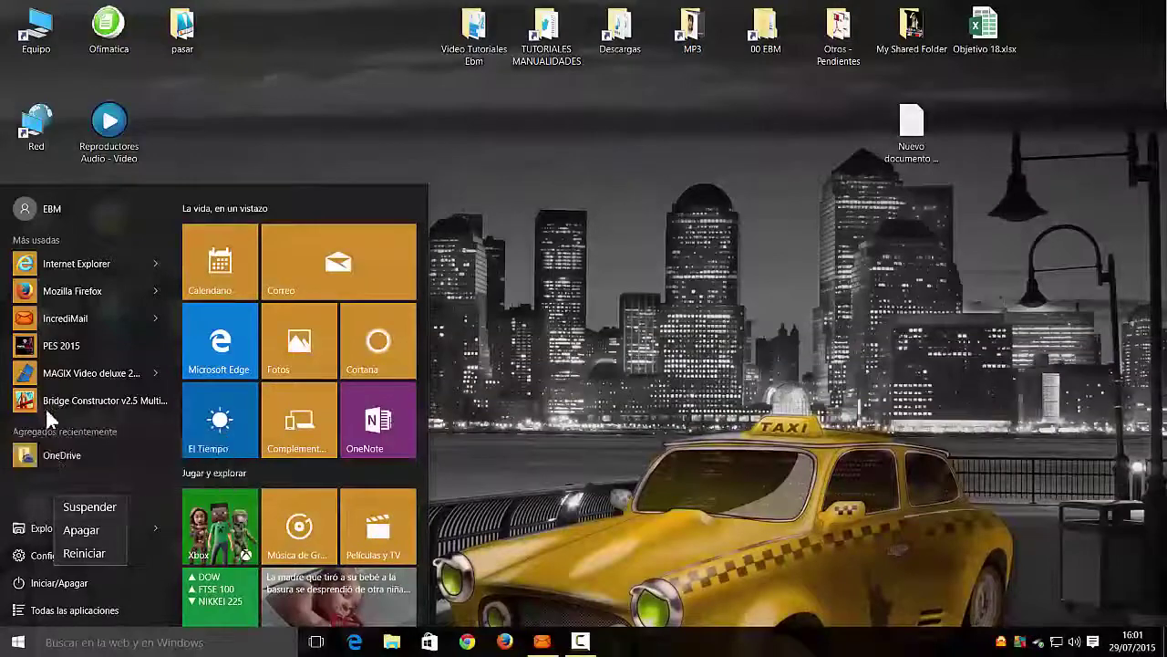
click(493, 402)
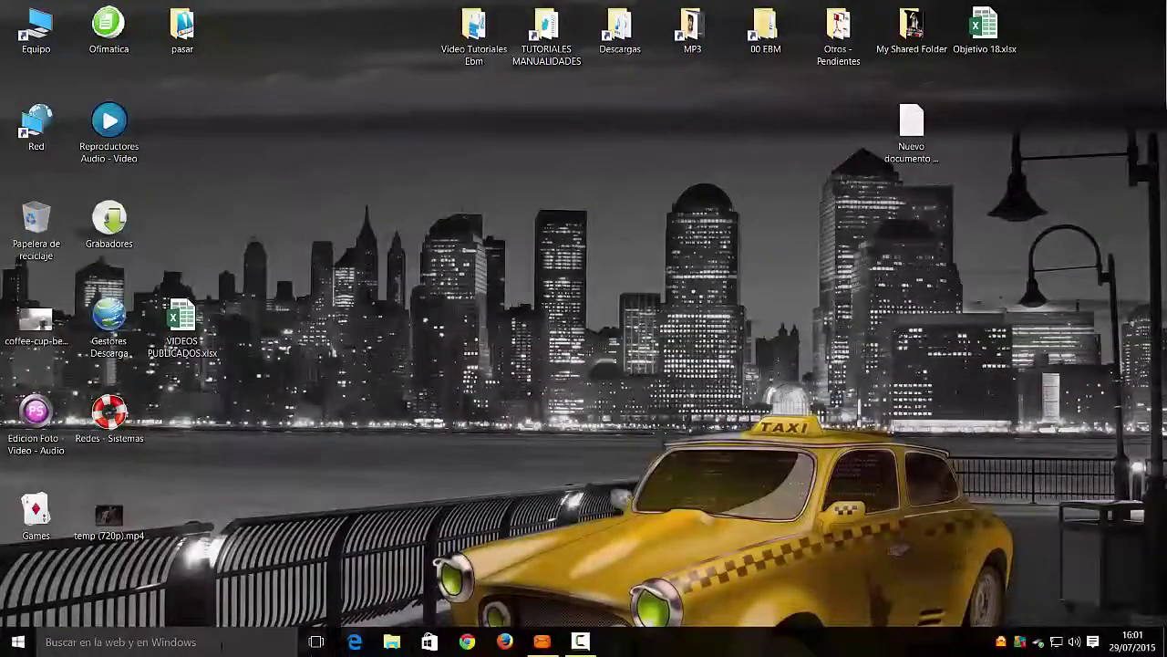
click(216, 644)
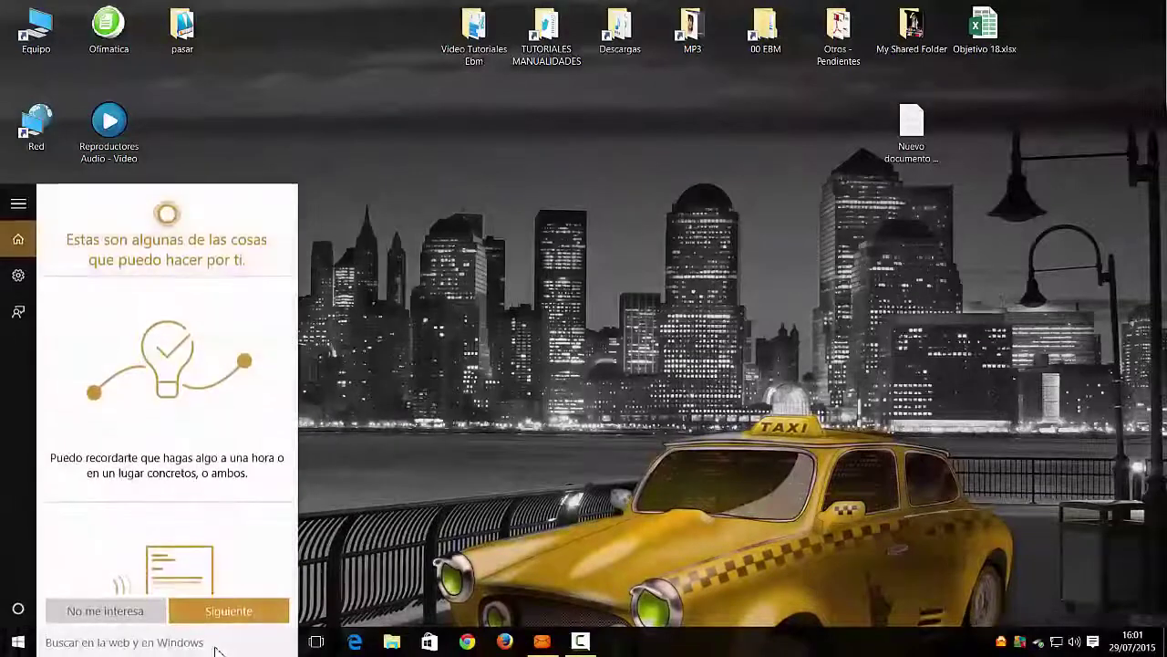
click(441, 422)
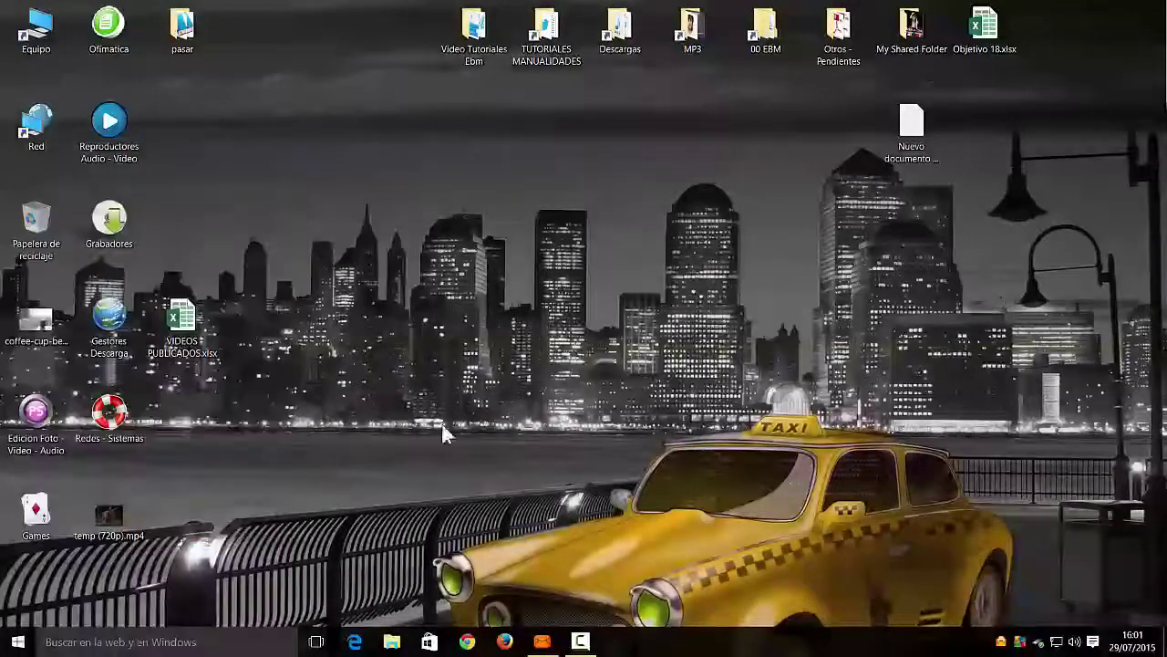
Search for 'ebm', clear it via the side menu's Inicio, and reopen Start.
click(204, 648)
text(ebm)
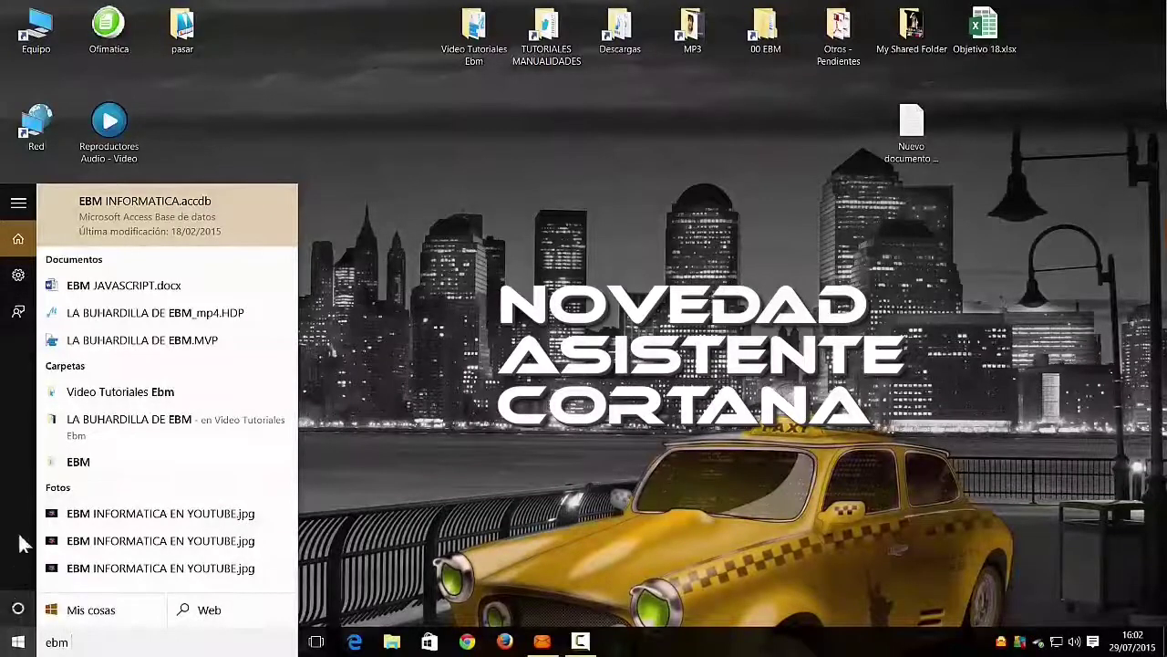
click(19, 203)
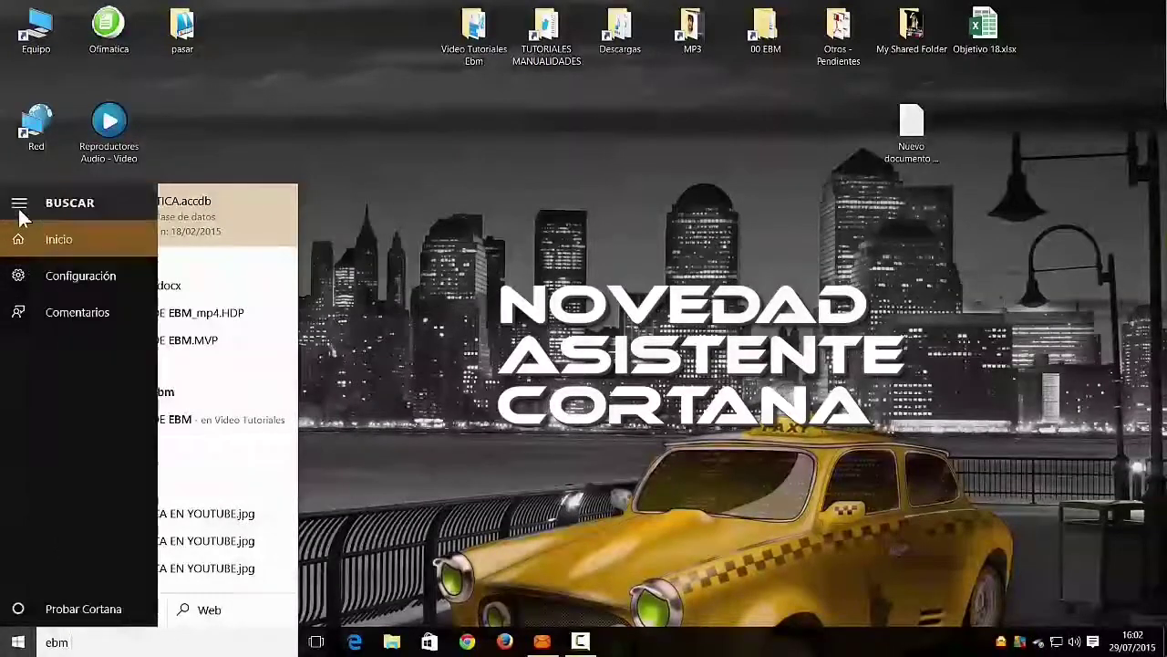
click(66, 237)
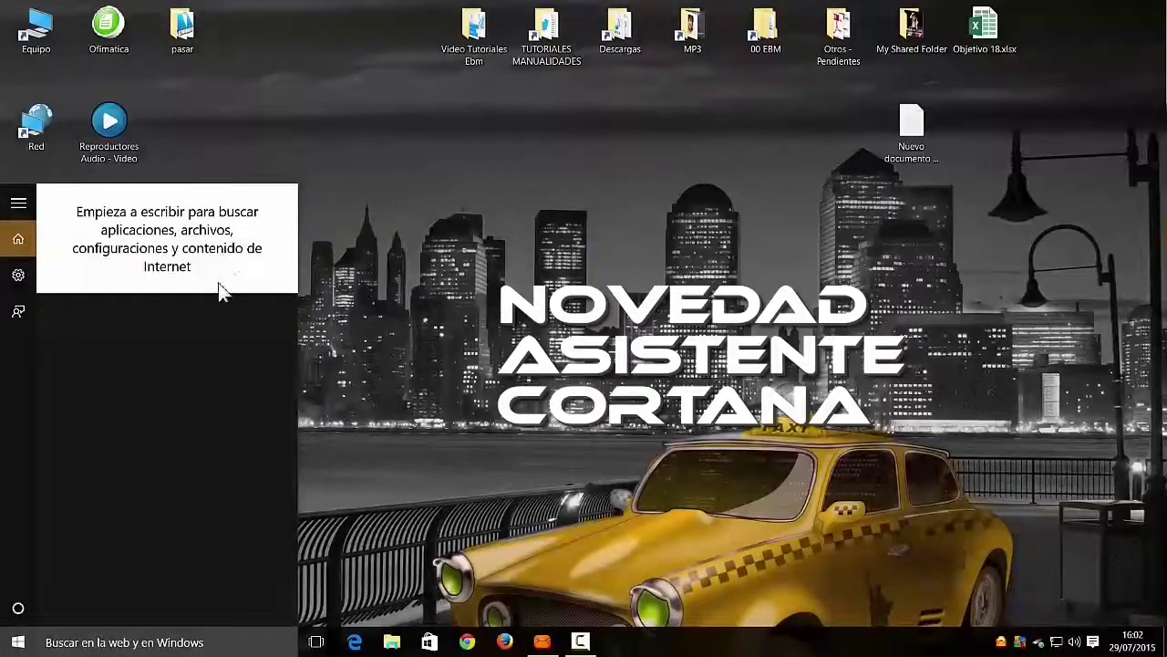
click(13, 646)
click(13, 646)
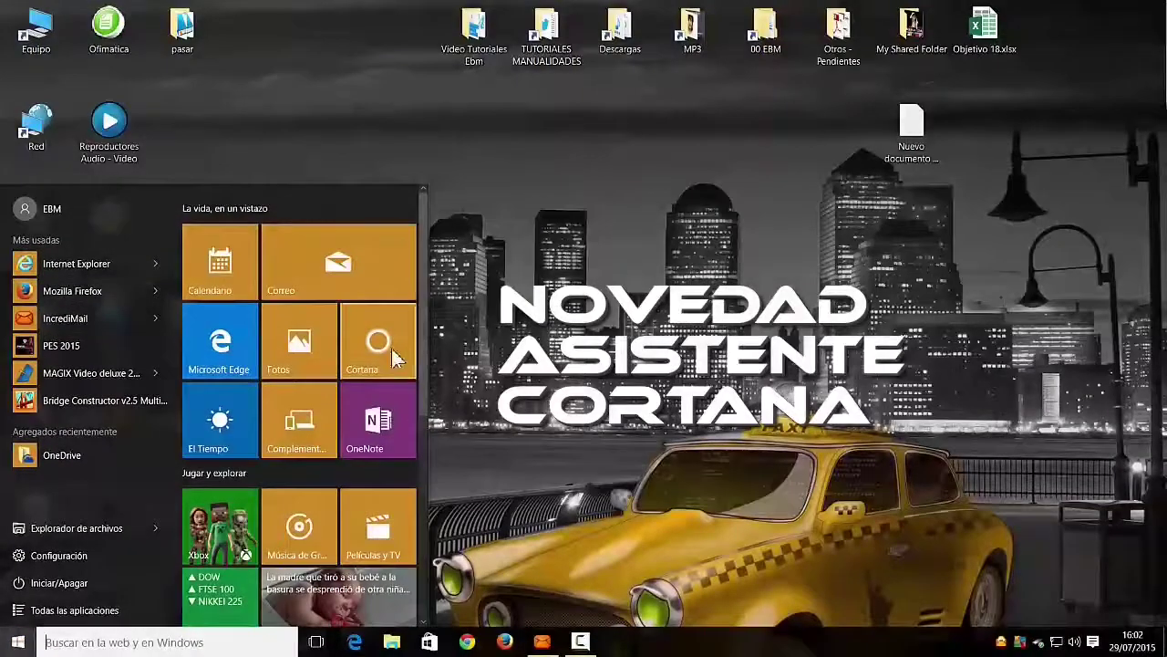
Launch Cortana, go past its intro page, and accept its privacy terms.
click(393, 356)
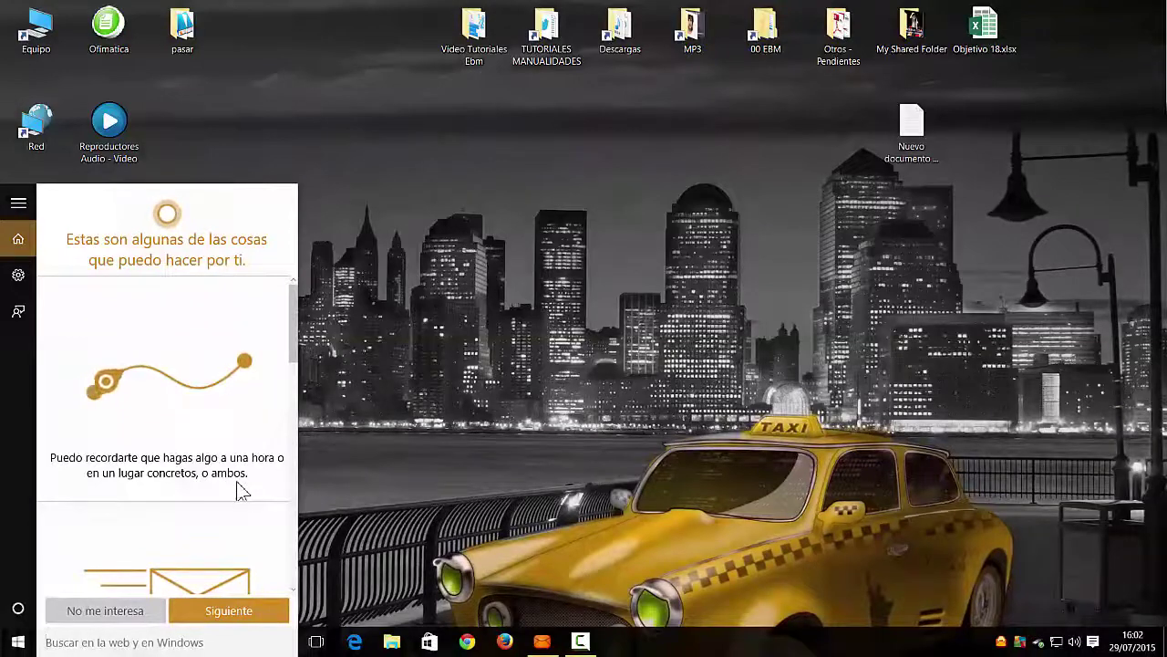
click(236, 619)
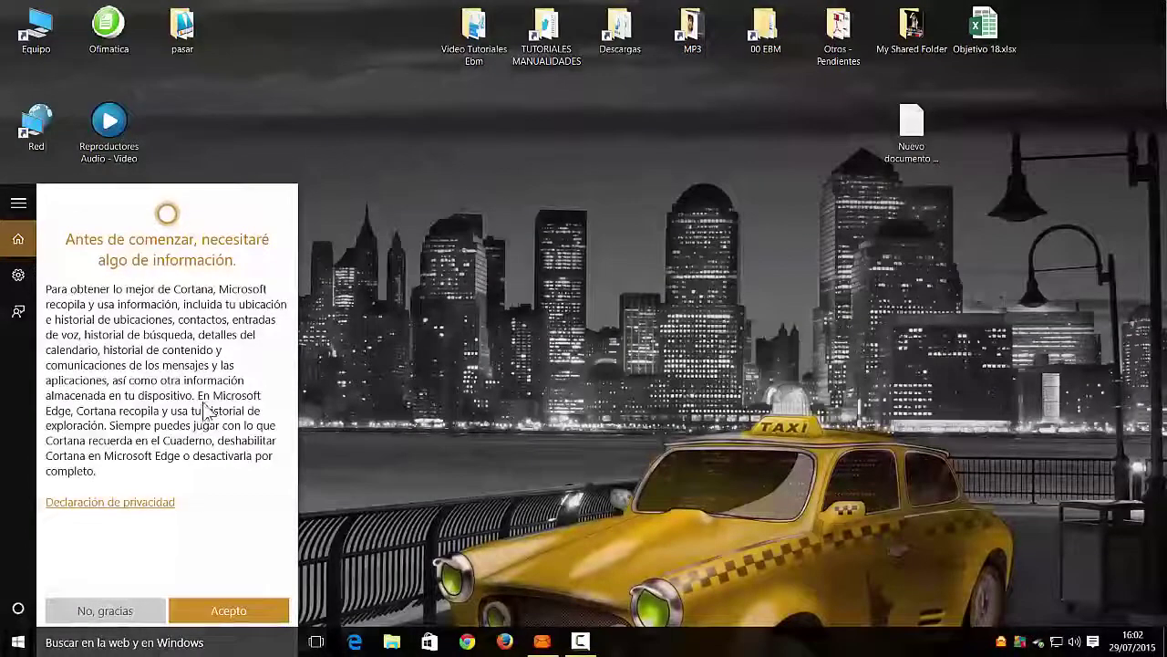
click(234, 609)
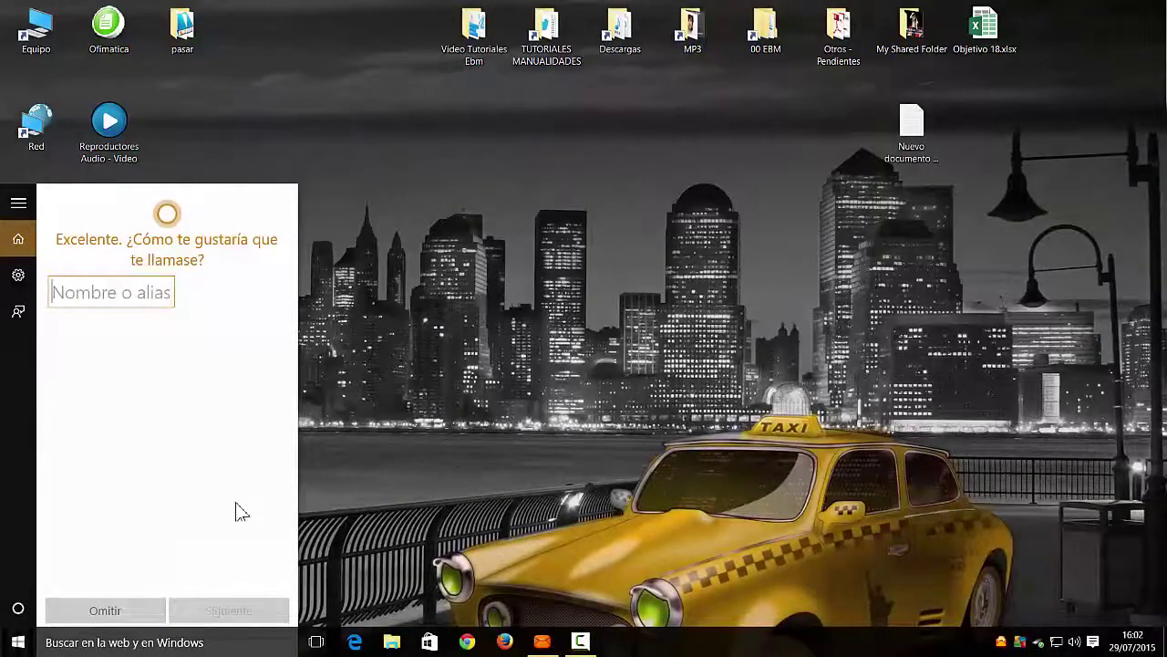
Enter the preferred name Cortana should use and confirm it with Siguiente.
text(Eduardo)
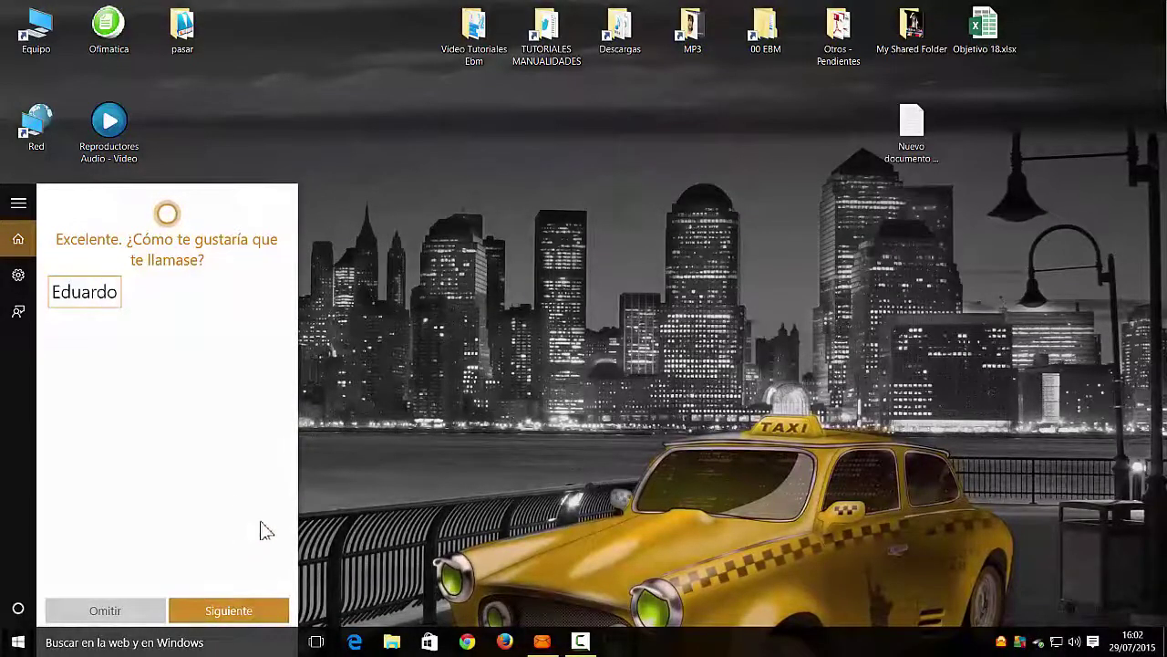
click(237, 611)
click(209, 616)
click(223, 613)
click(222, 614)
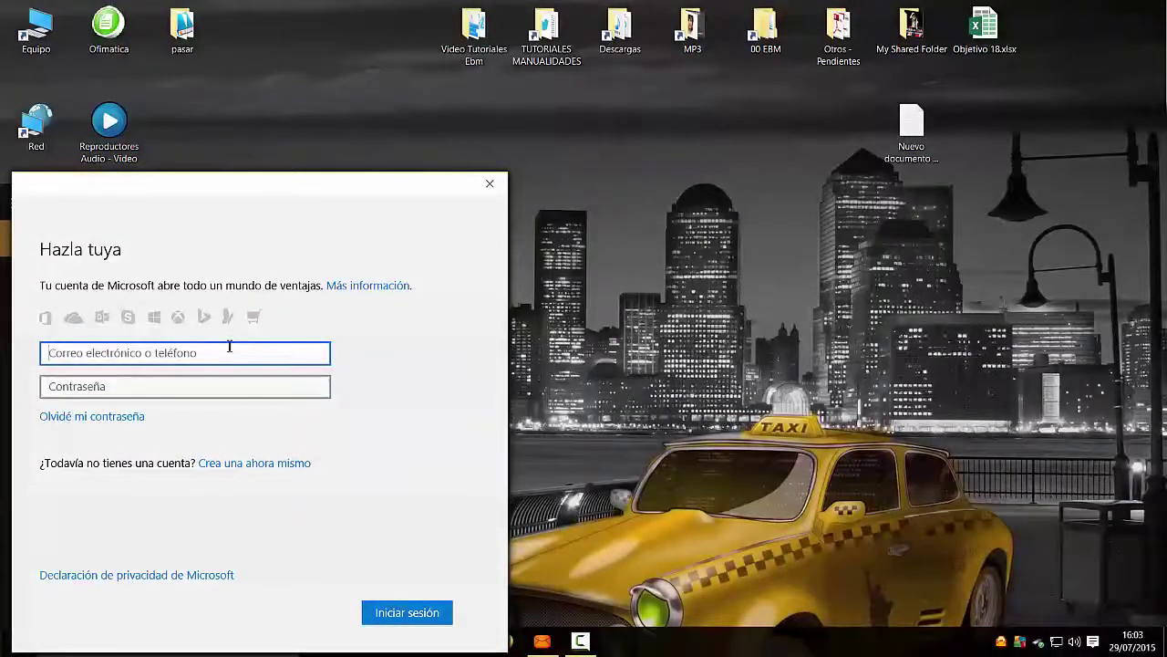
Sign in with the Microsoft account e-mail, accept the interests tip, and open Cuaderno.
text(fernand)
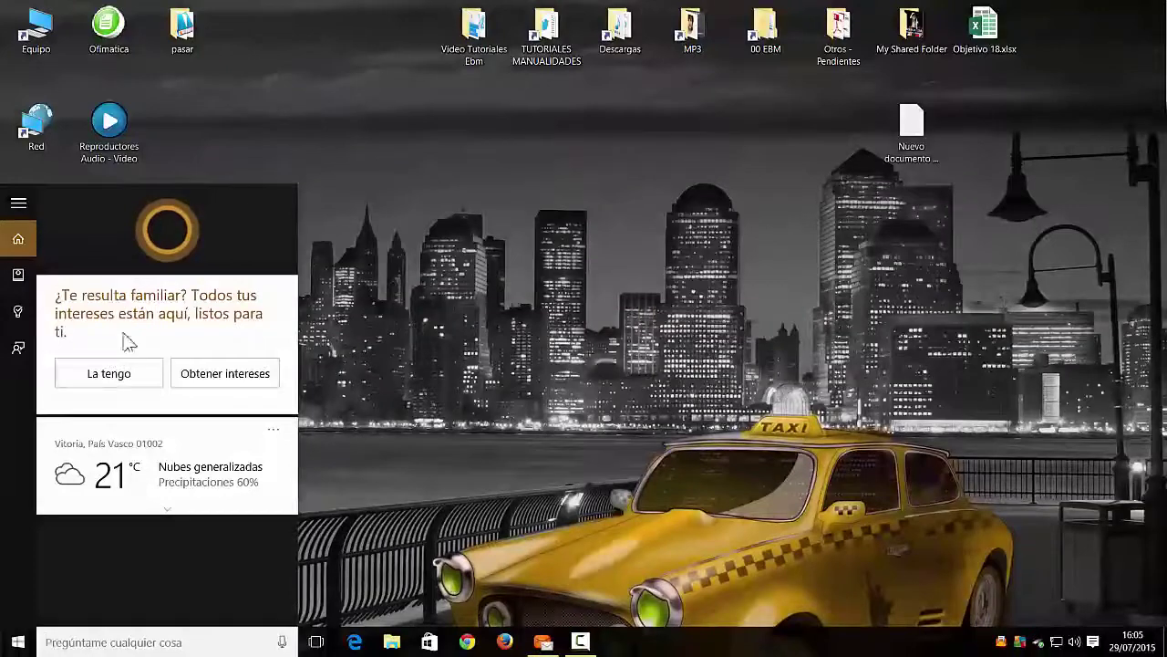
click(129, 381)
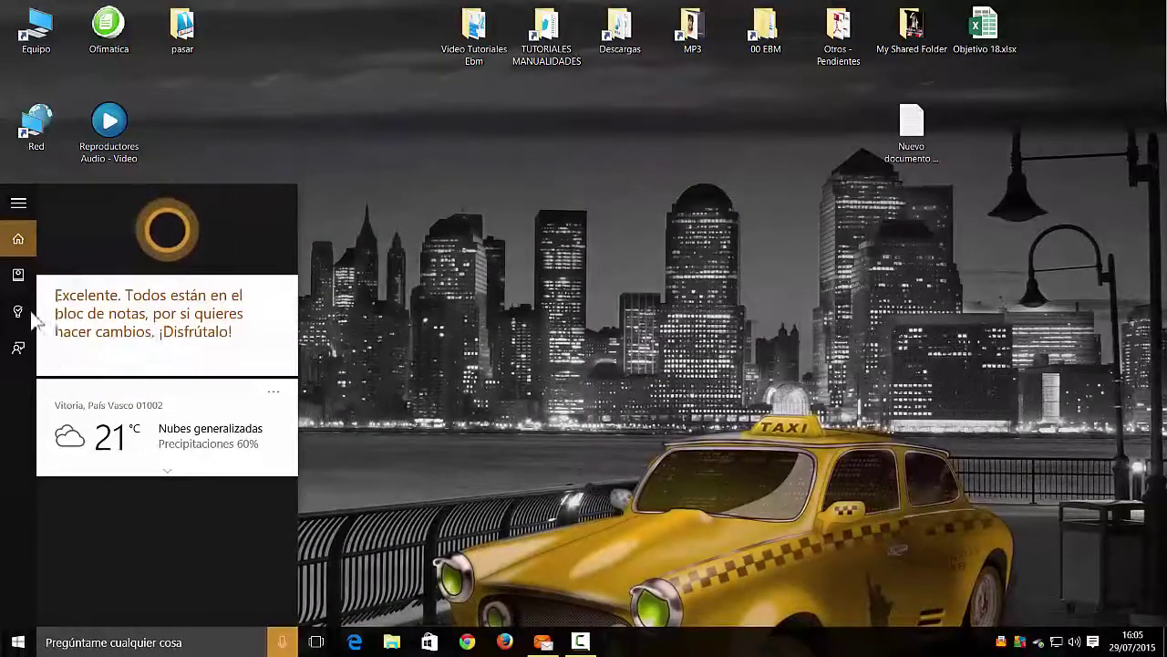
click(19, 273)
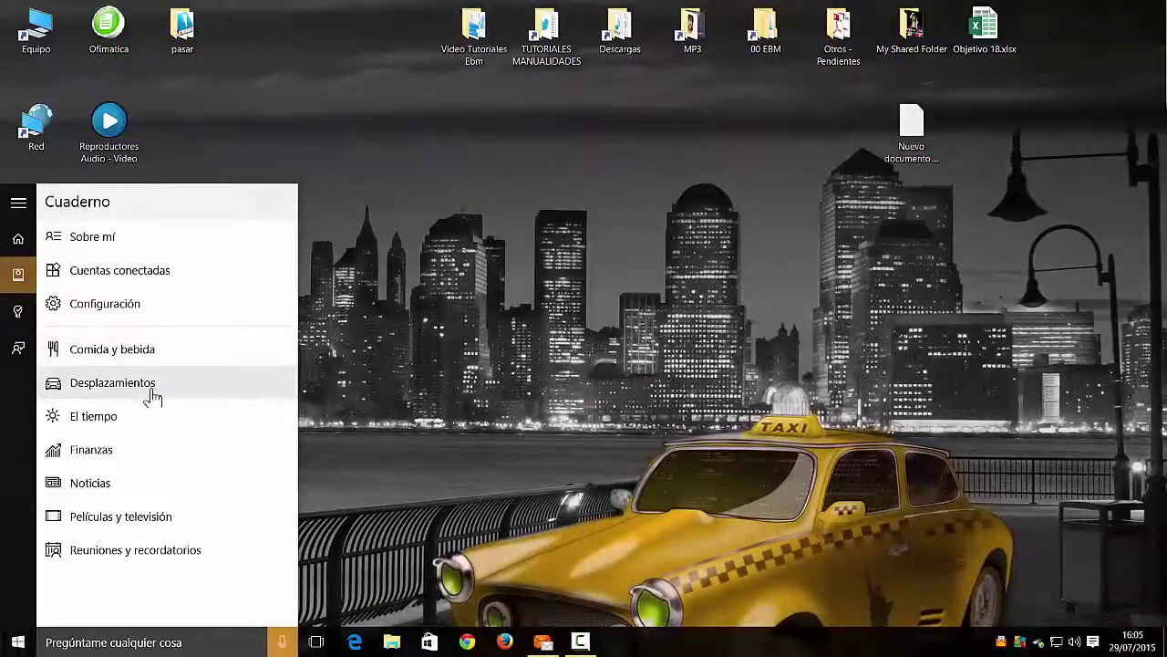
Open Cortana's reminders, start and cancel a new reminder, then dismiss the feedback form unsent.
click(22, 314)
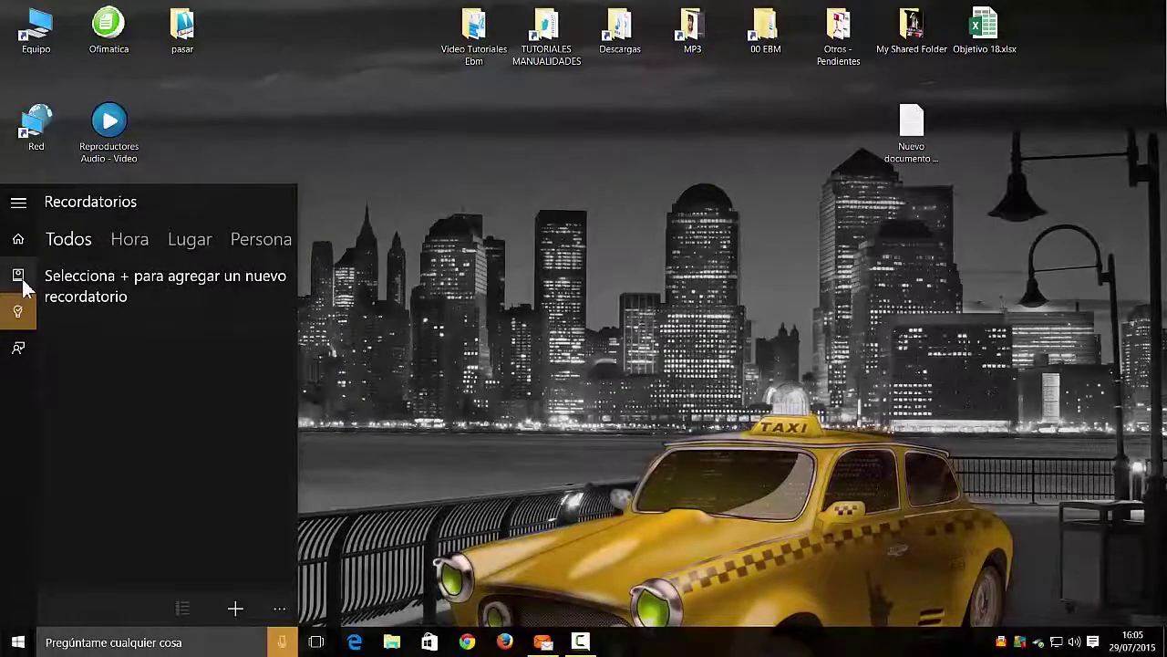
click(235, 608)
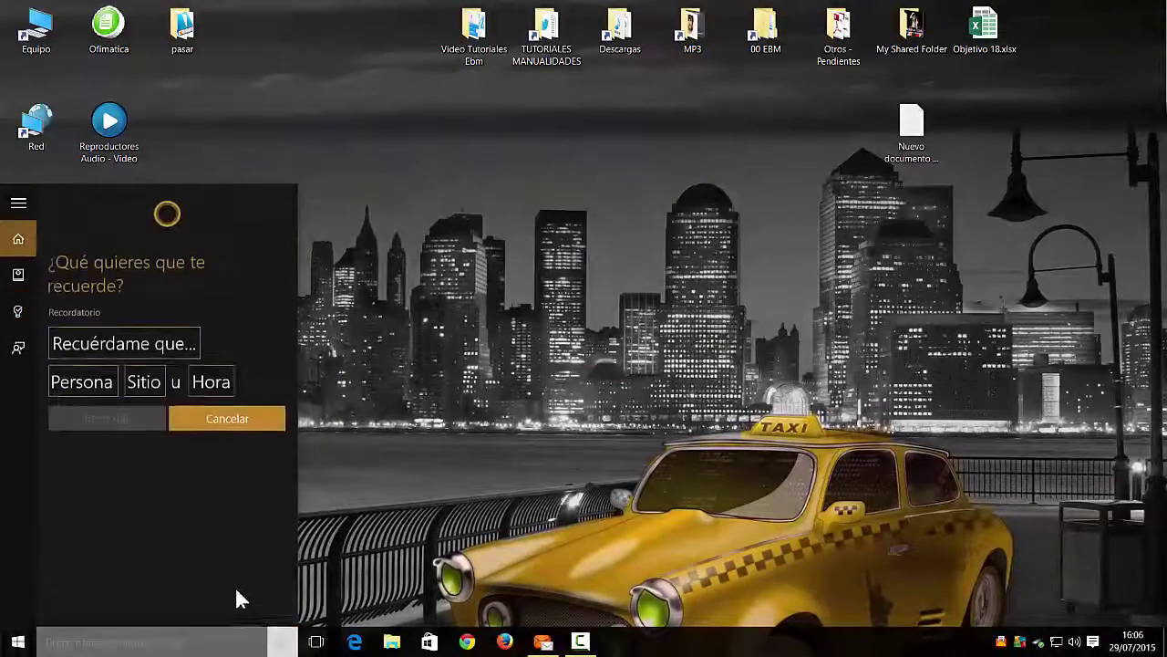
click(218, 425)
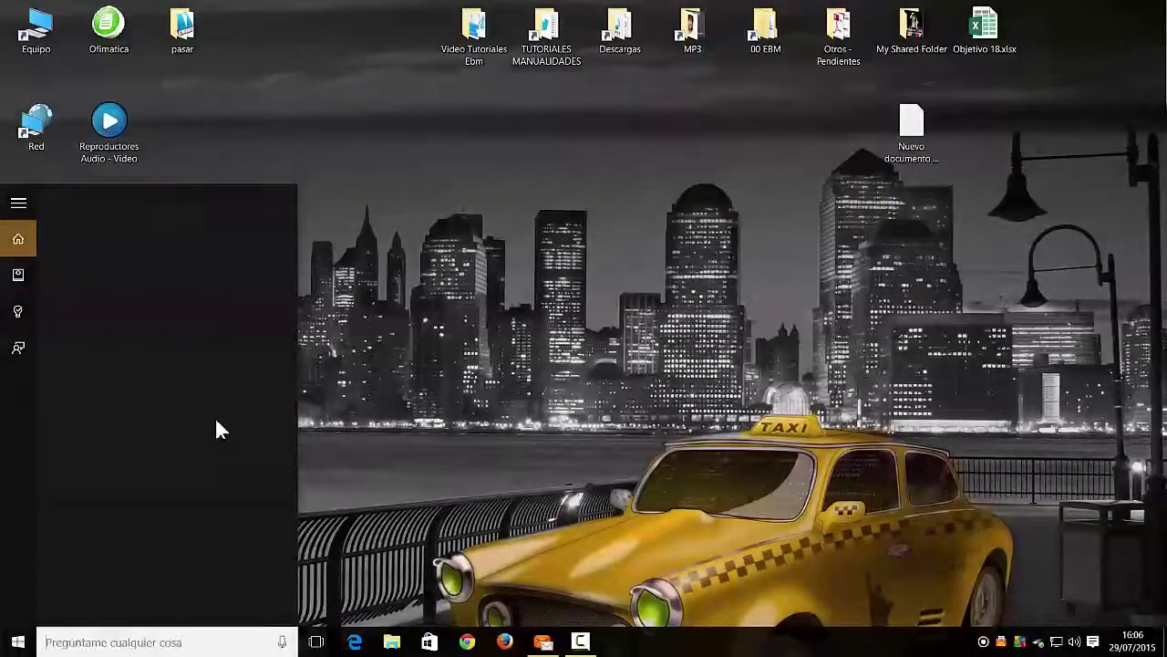
click(18, 349)
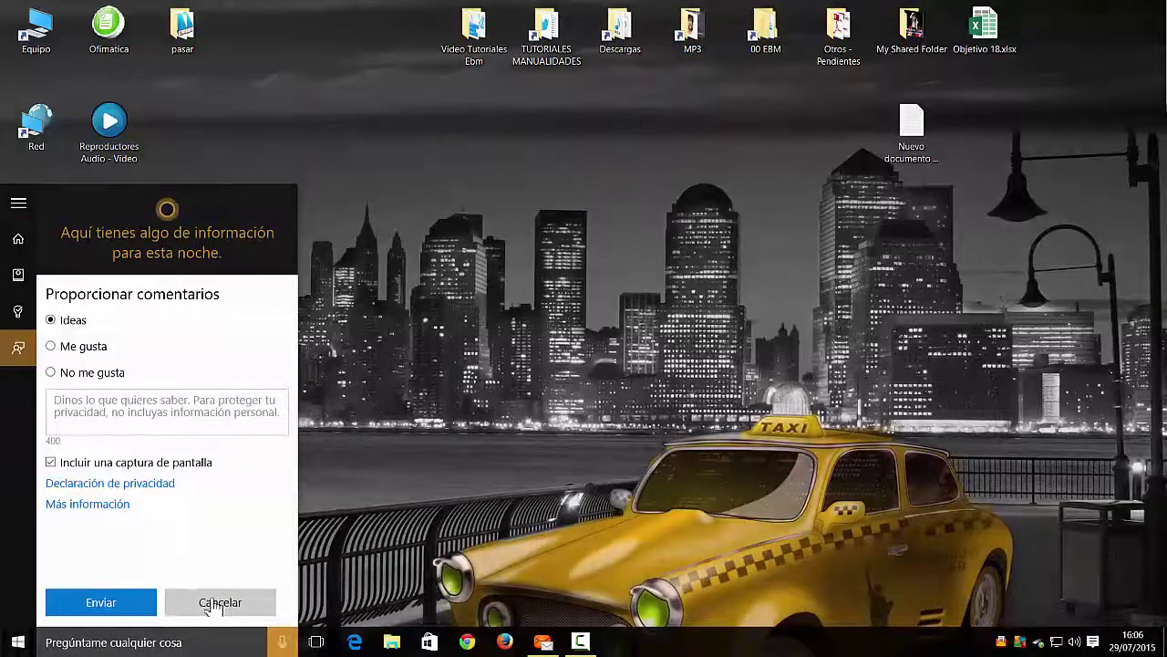
click(209, 604)
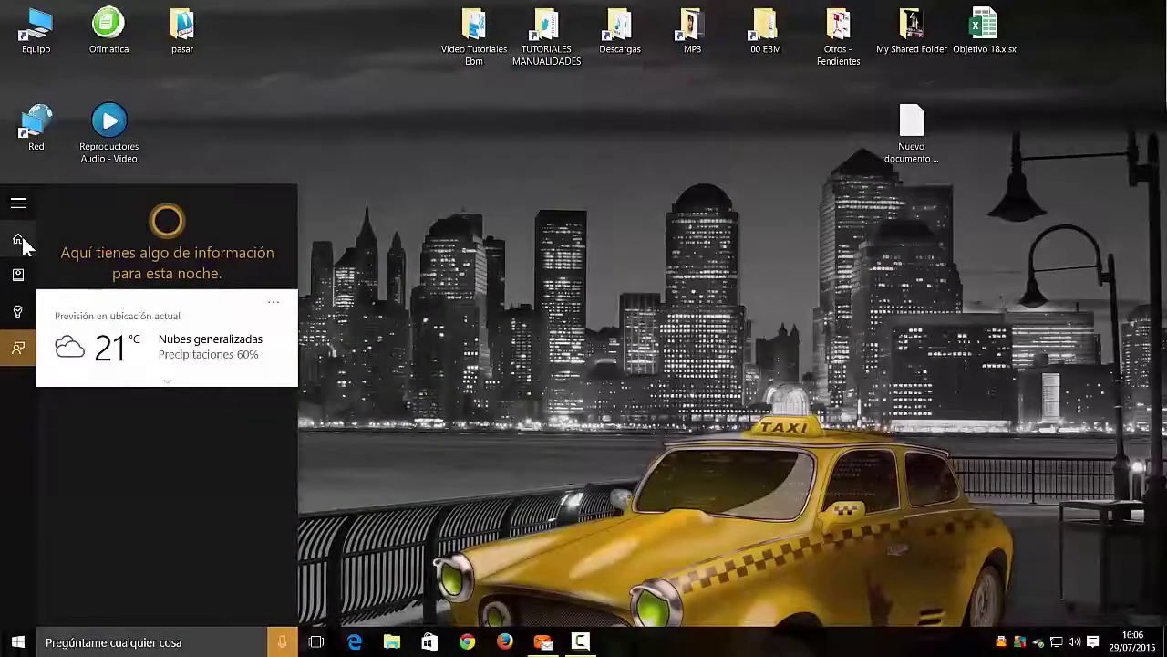
Browse the notebook's El tiempo and Desplazamientos settings, return home, and close Cortana.
click(20, 238)
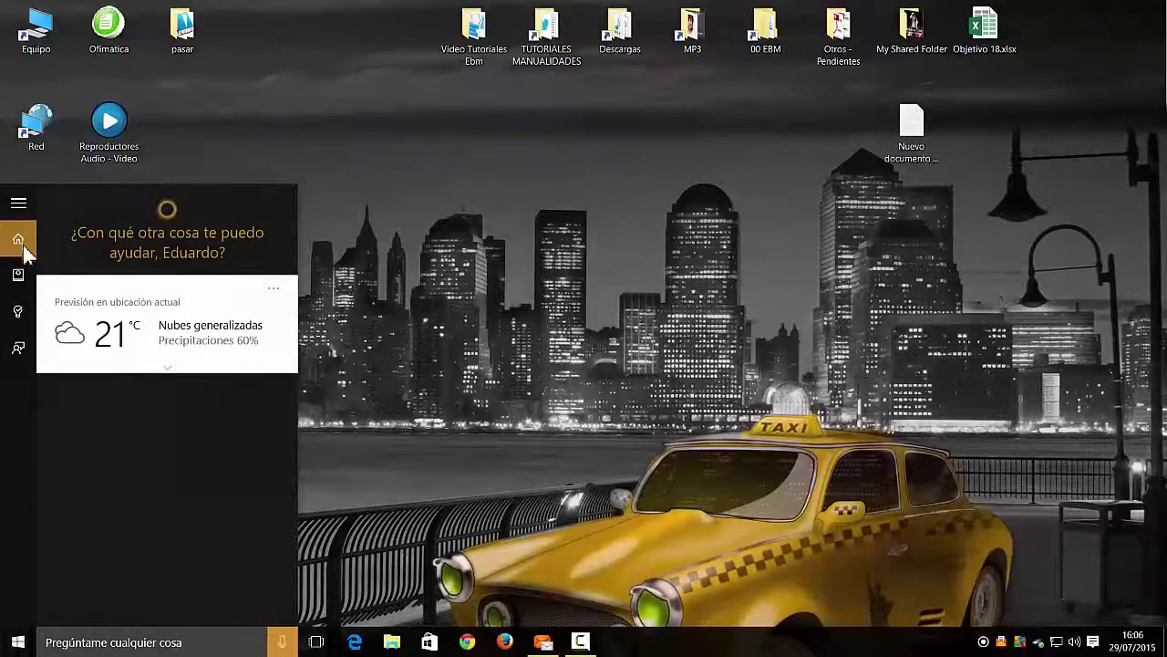
click(19, 279)
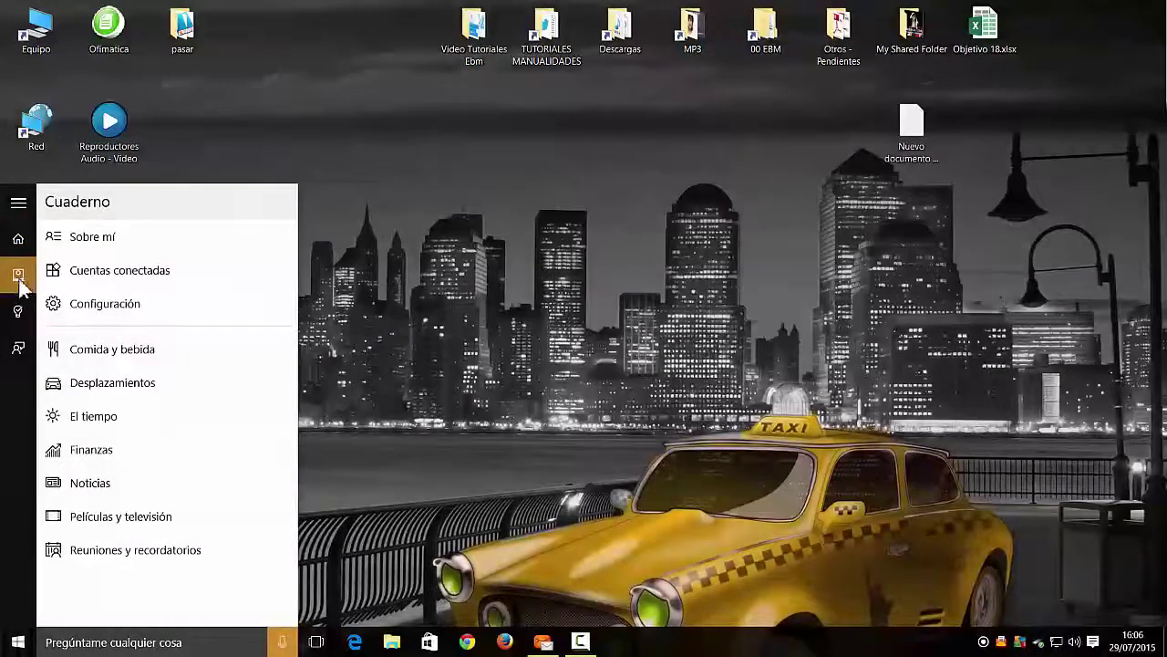
click(129, 417)
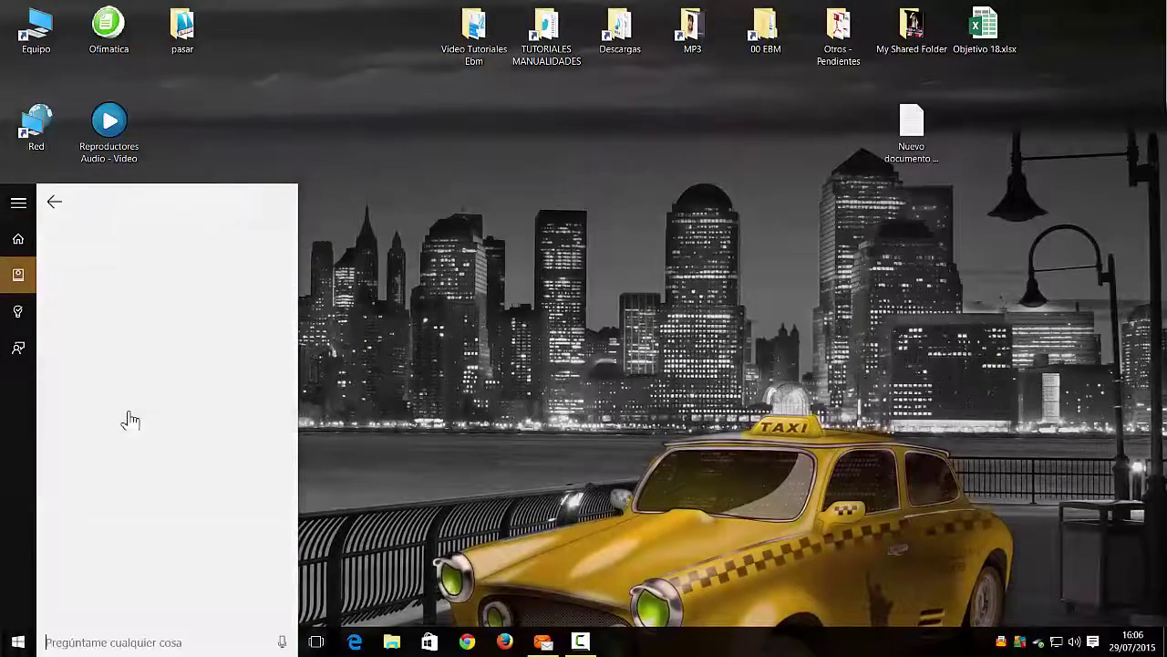
click(56, 203)
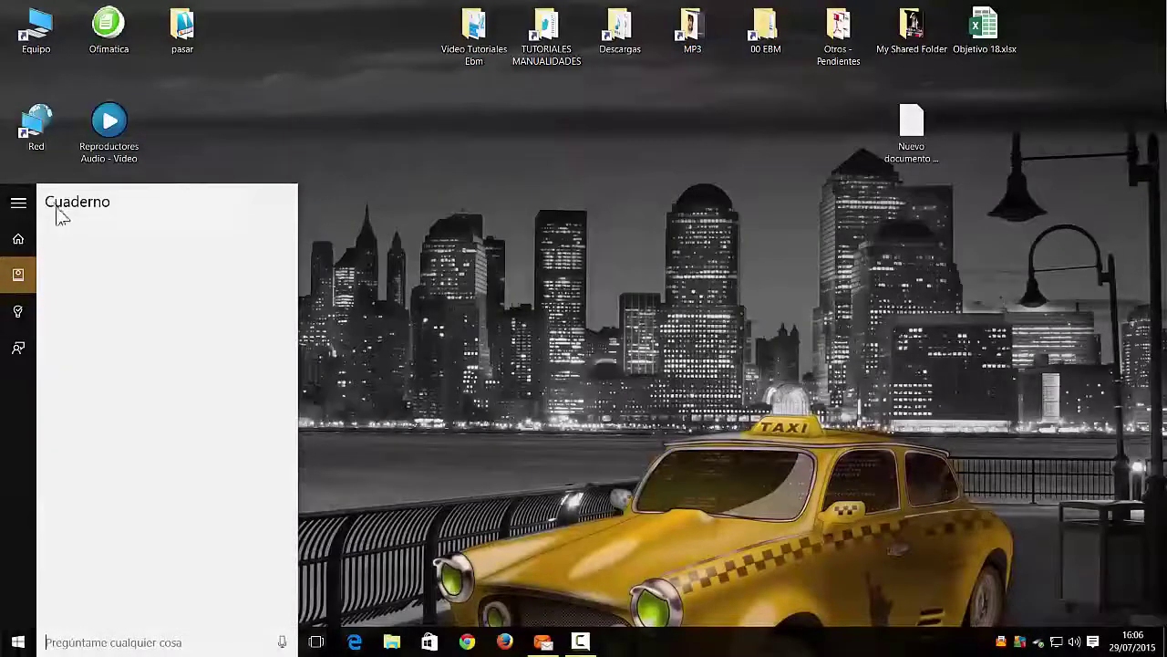
click(142, 387)
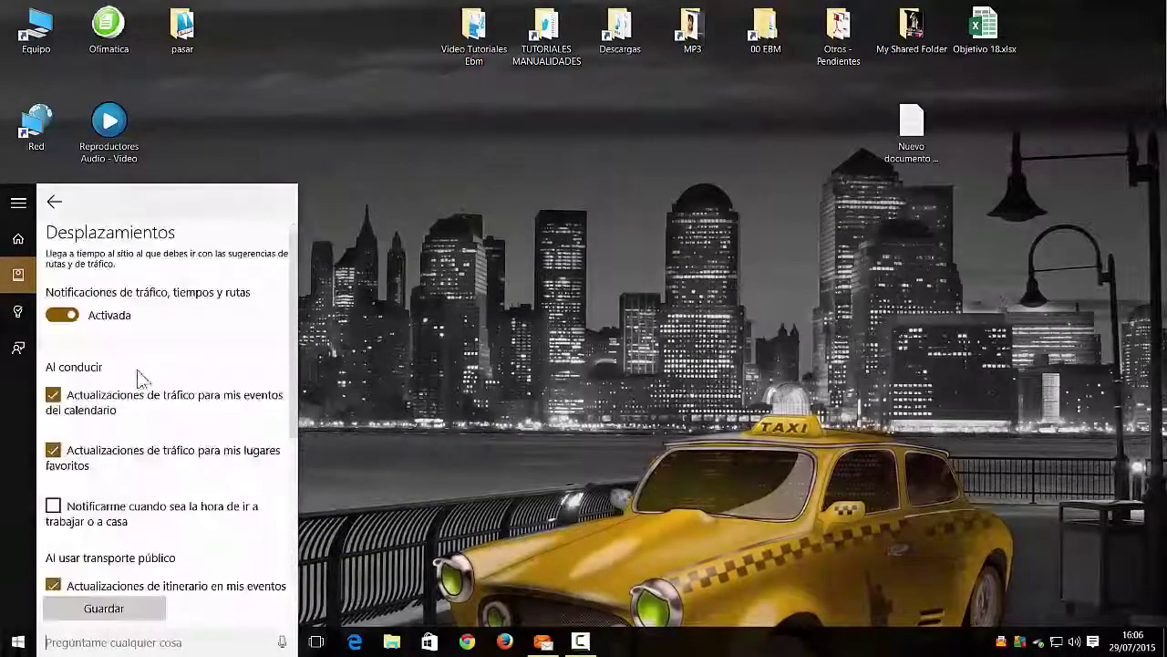
click(54, 202)
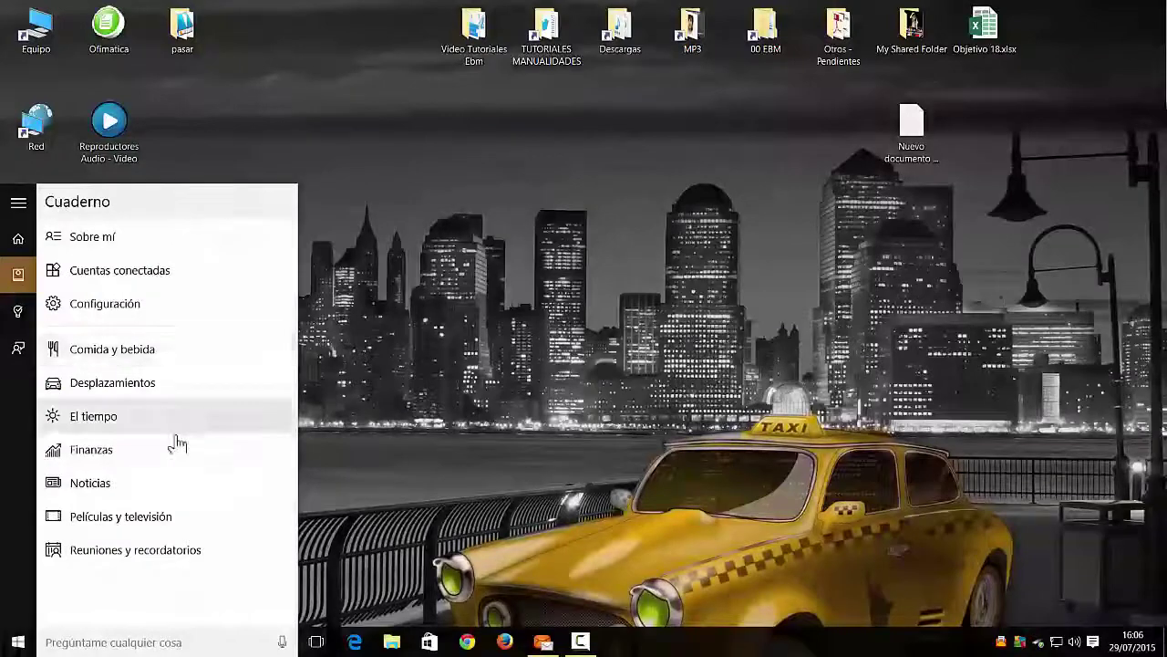
click(19, 239)
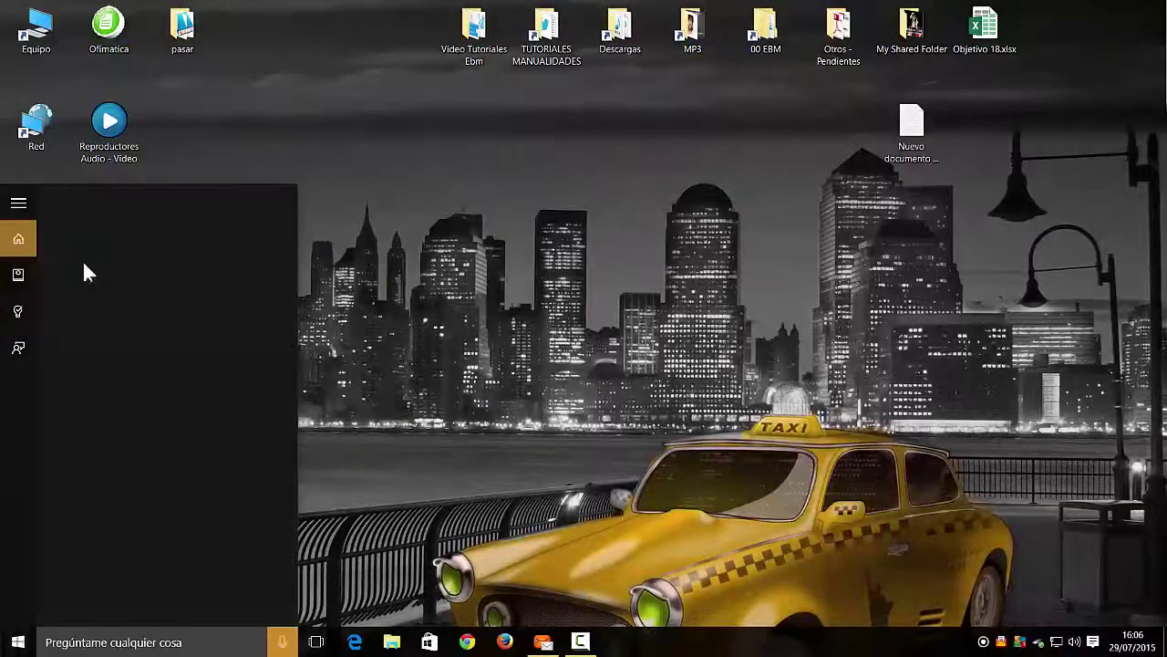
click(347, 398)
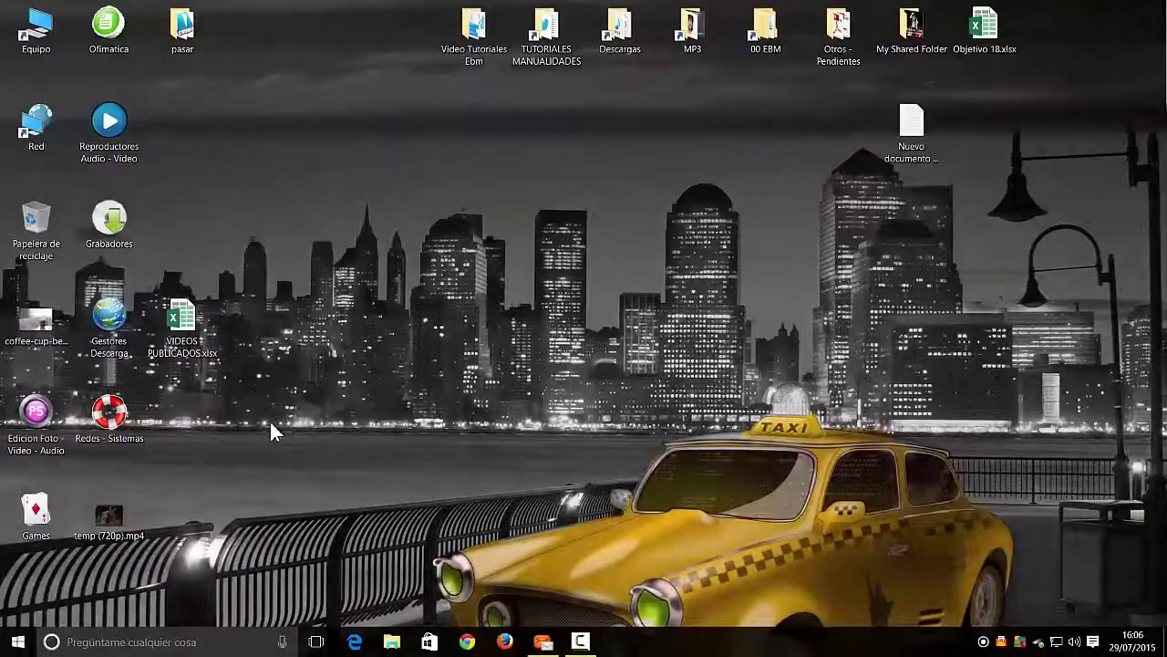
Toggle the Action Center open and closed from the tray, then open the Start menu.
click(1094, 642)
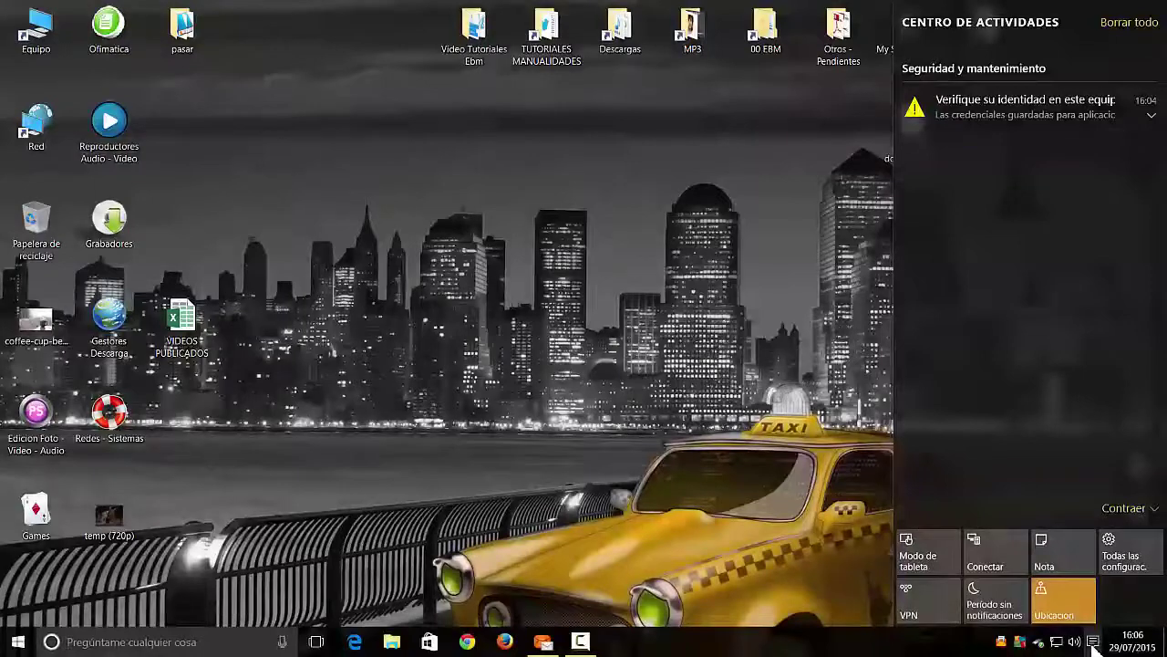
click(1094, 642)
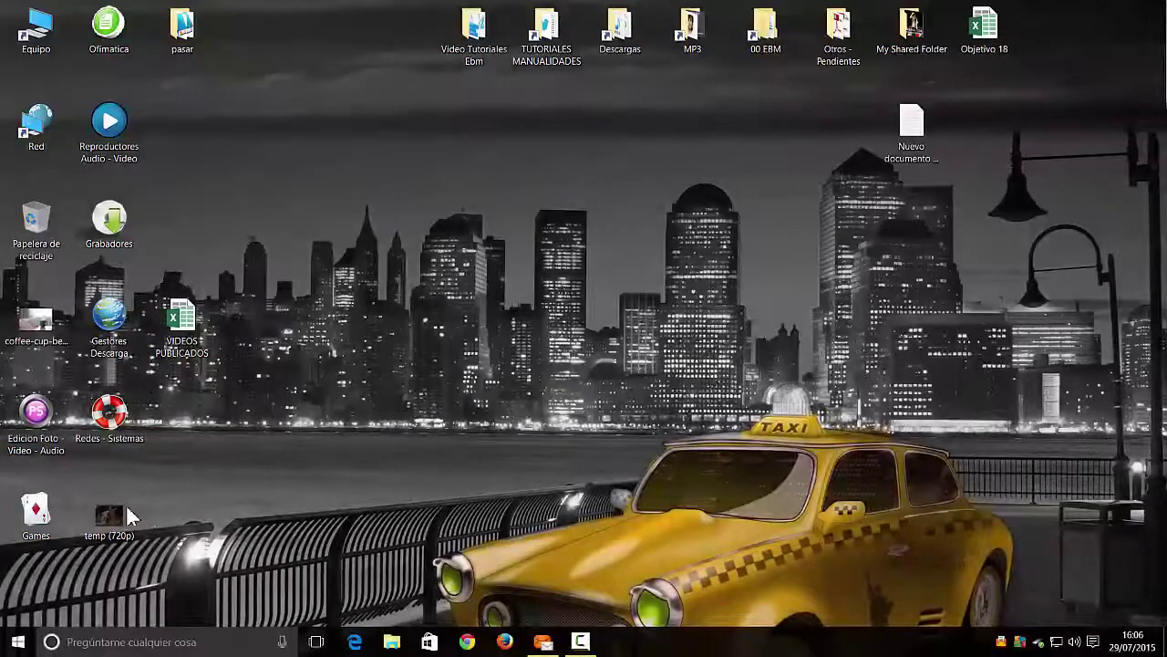
click(18, 642)
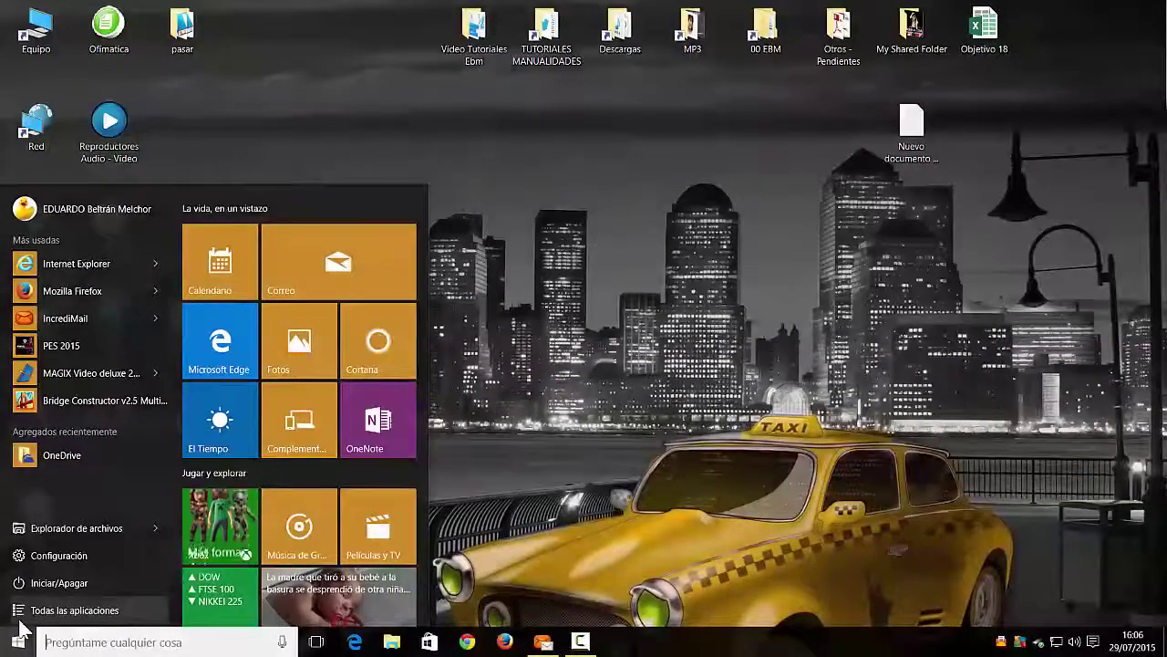
Launch Edge, check the account menu, and open then close YouTube in a new tab.
click(680, 408)
click(355, 642)
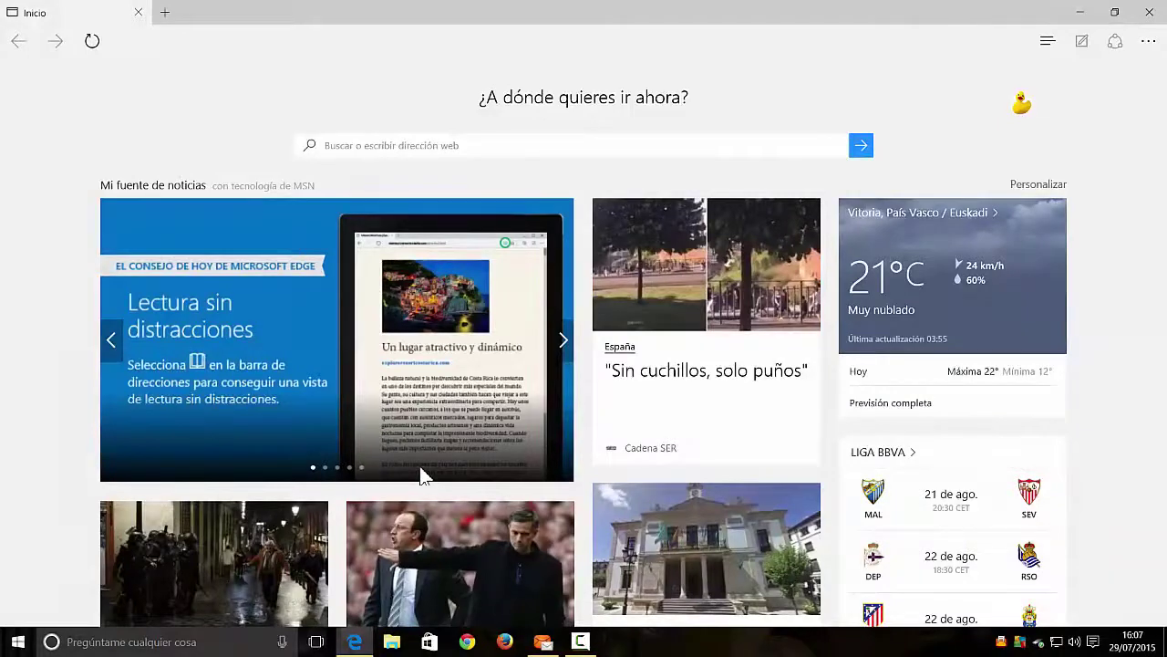
click(1021, 106)
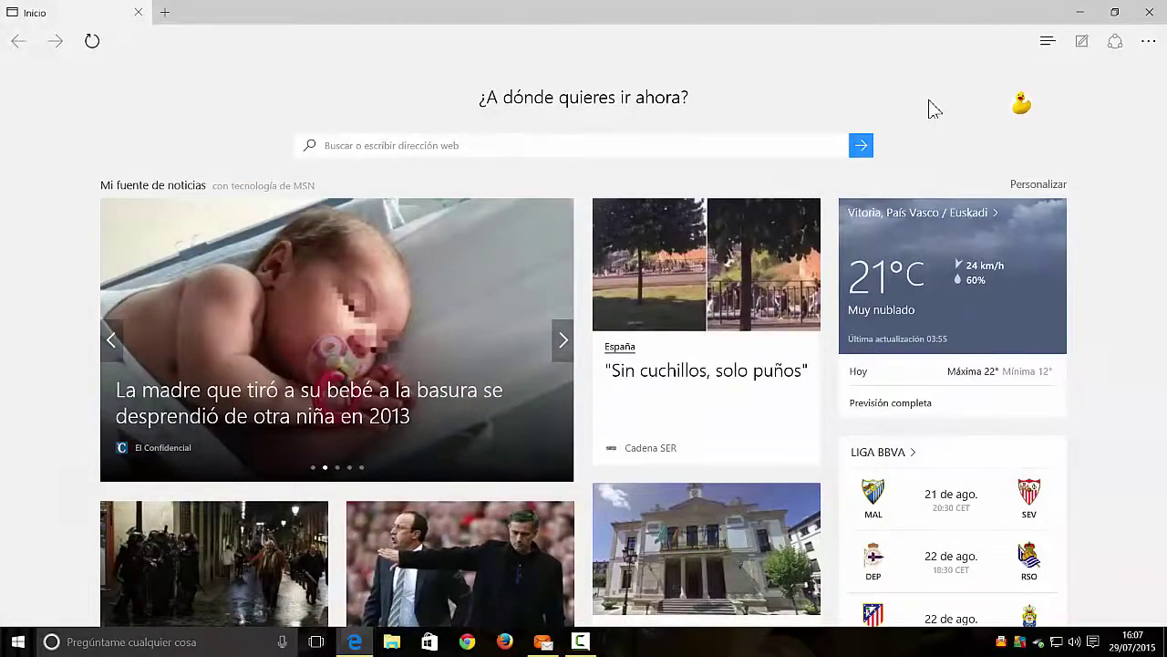
click(165, 12)
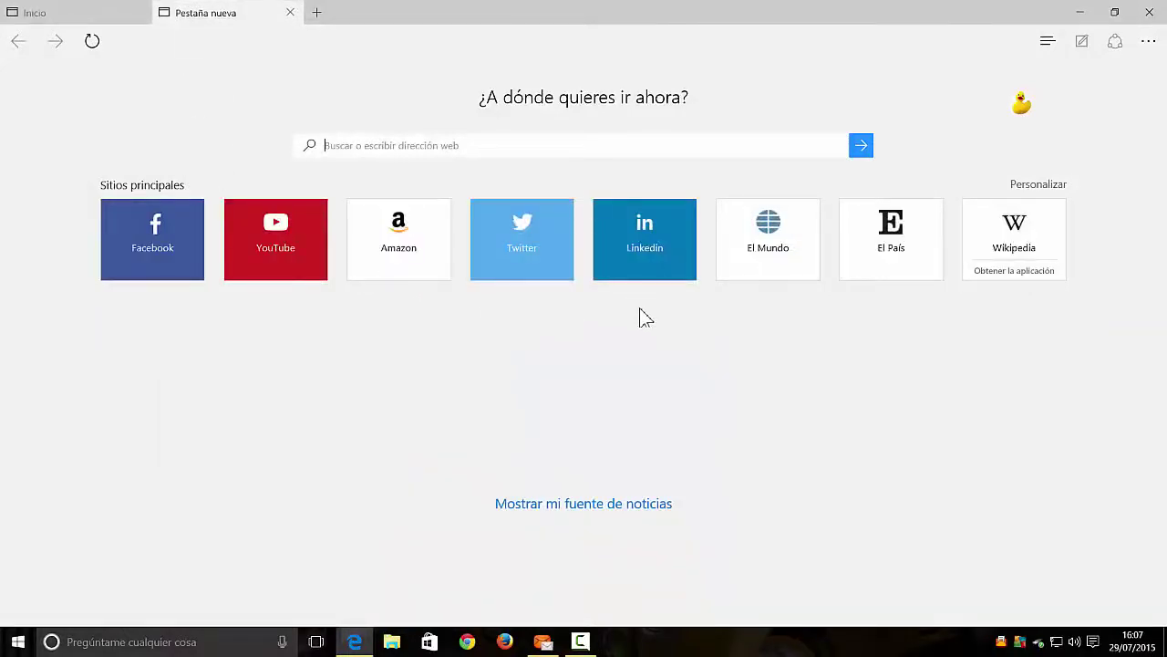
click(286, 265)
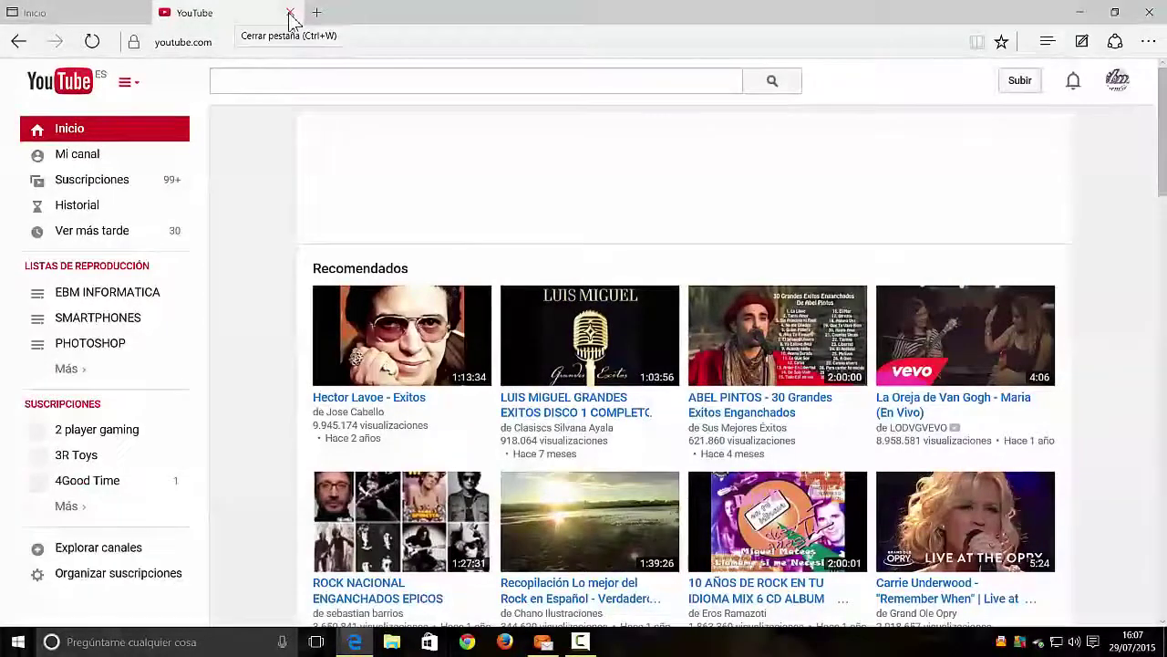
click(289, 15)
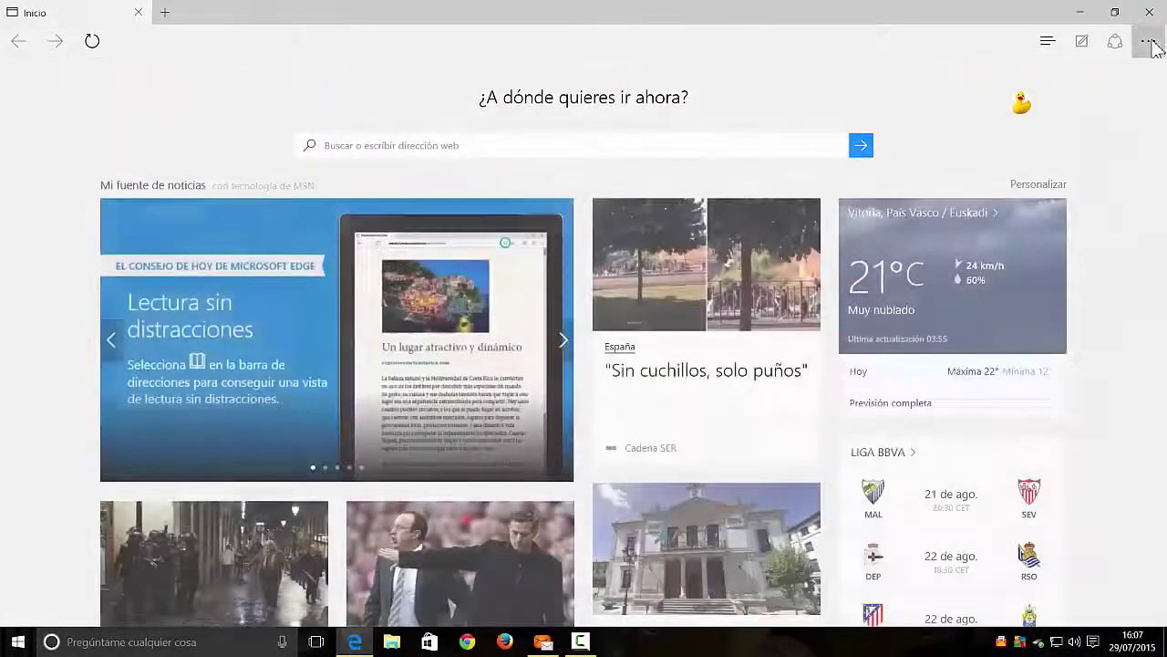
Switch Edge's theme to Oscuro and back to Fino, then close the browser.
click(1149, 41)
click(982, 408)
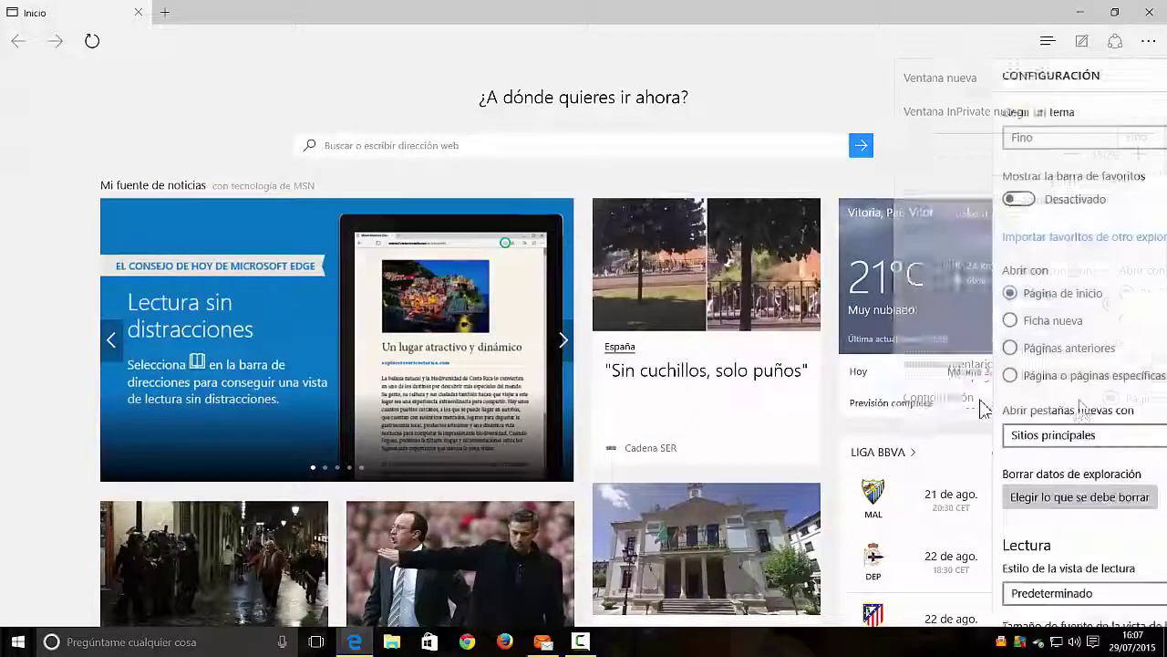
click(1139, 147)
click(1119, 171)
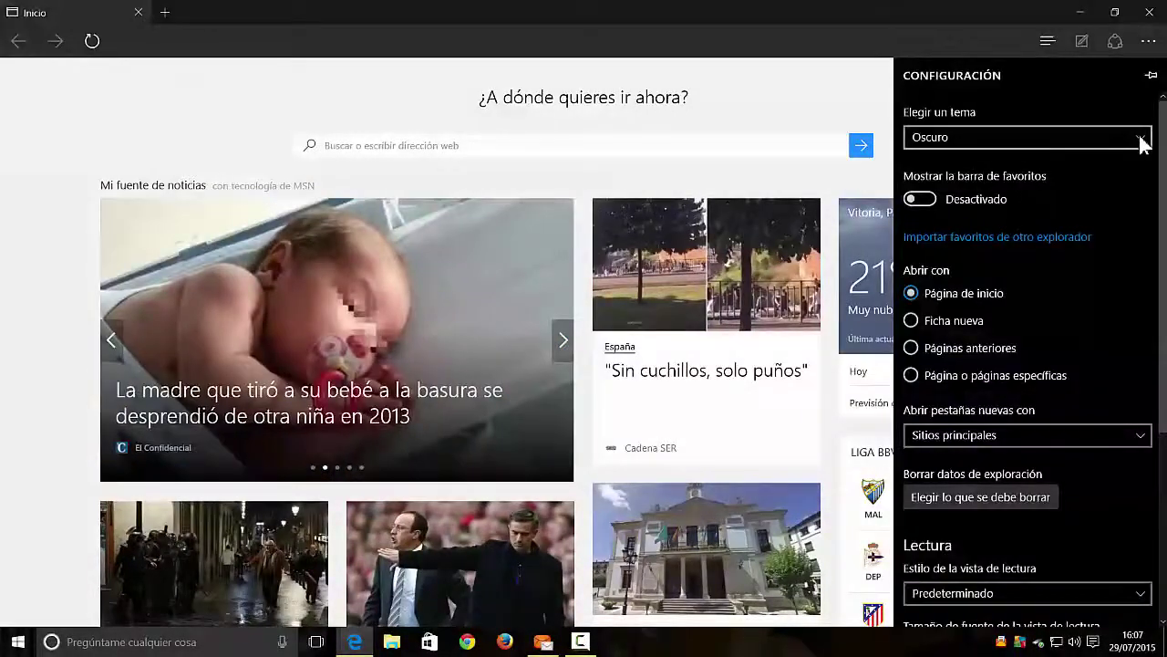
click(1139, 141)
click(1121, 112)
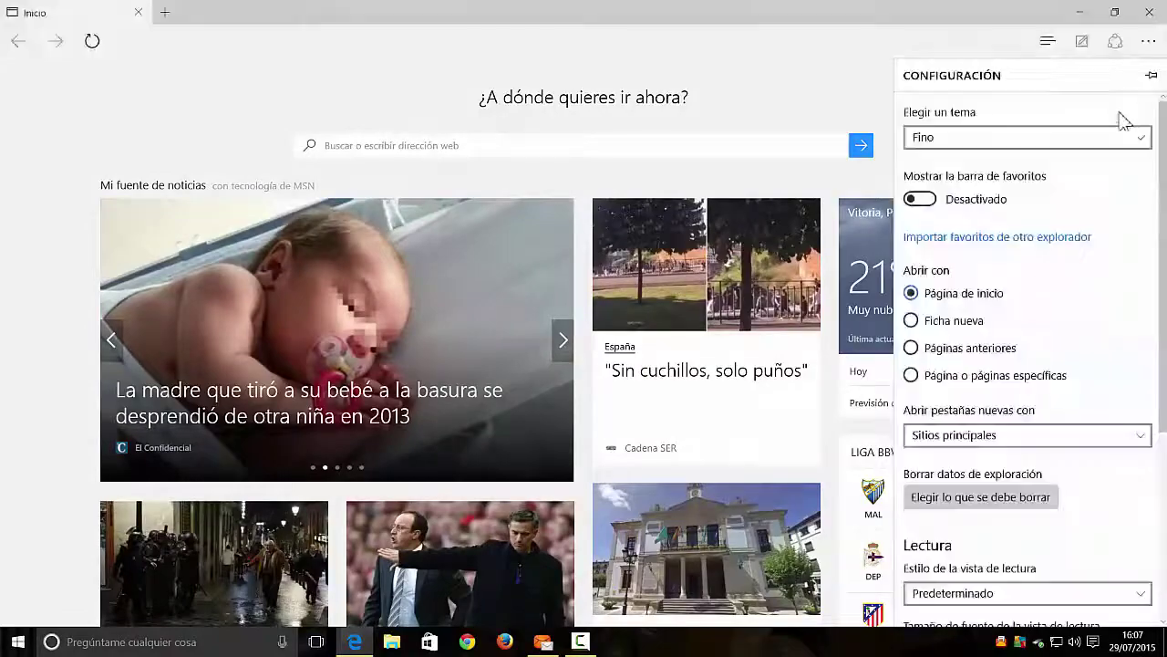
click(1147, 18)
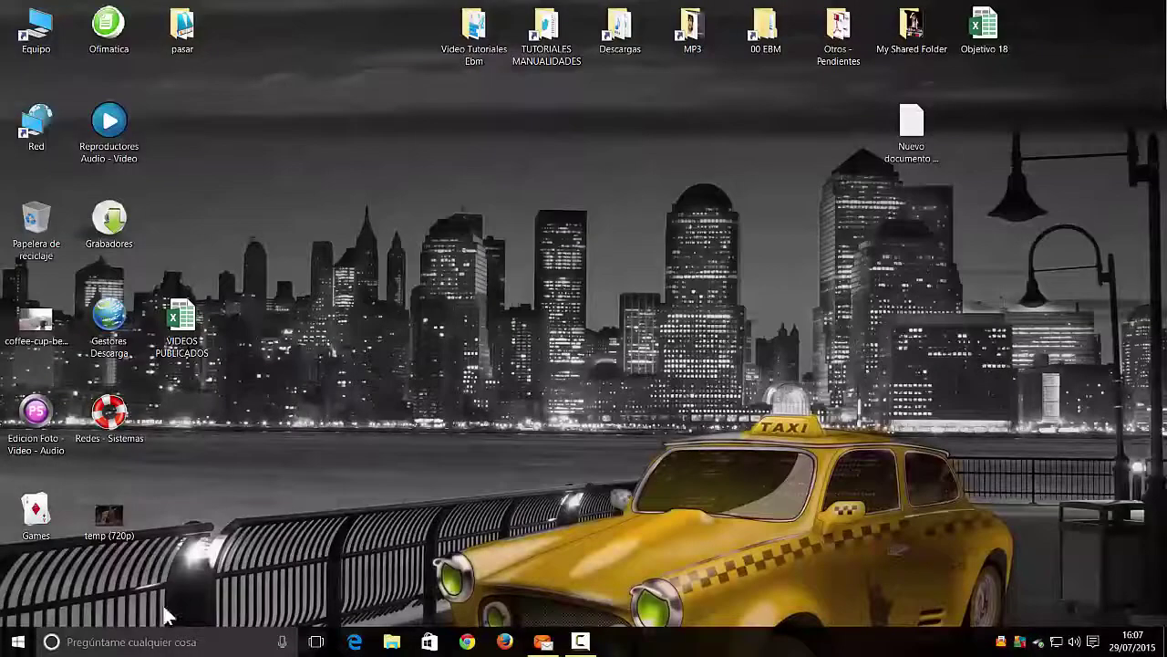
Relaunch Edge and open the YouTube page in Internet Explorer.
click(16, 642)
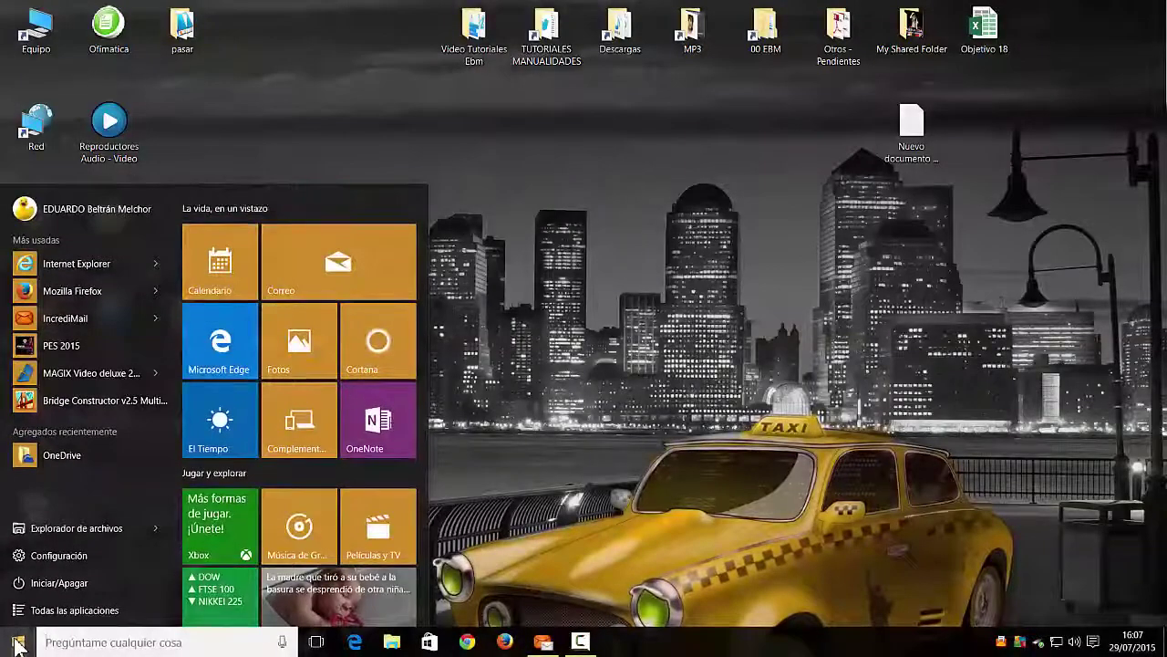
click(16, 642)
click(355, 642)
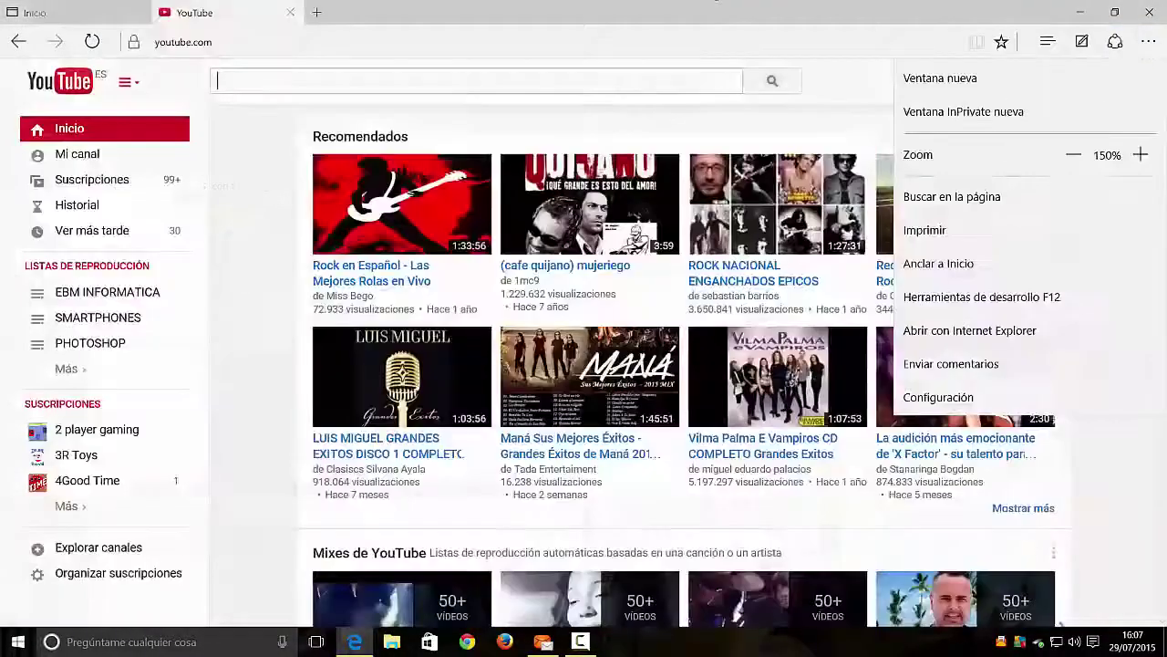
click(1149, 41)
click(1149, 41)
click(1040, 332)
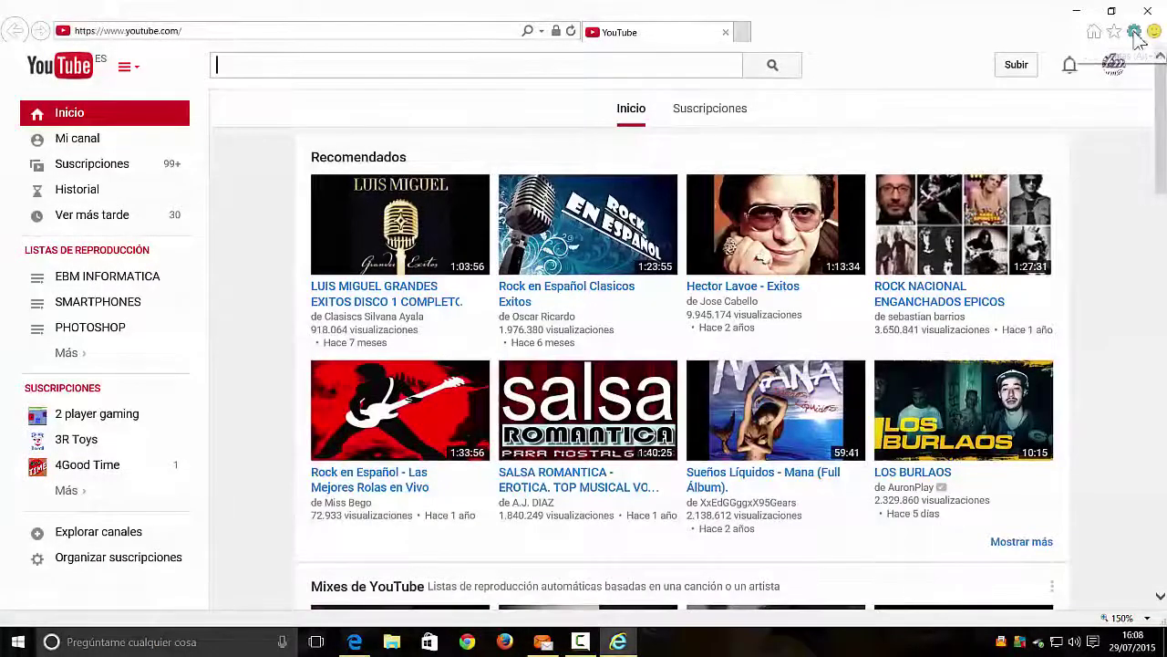
Close Internet Explorer, the YouTube tab, and Edge.
click(1151, 25)
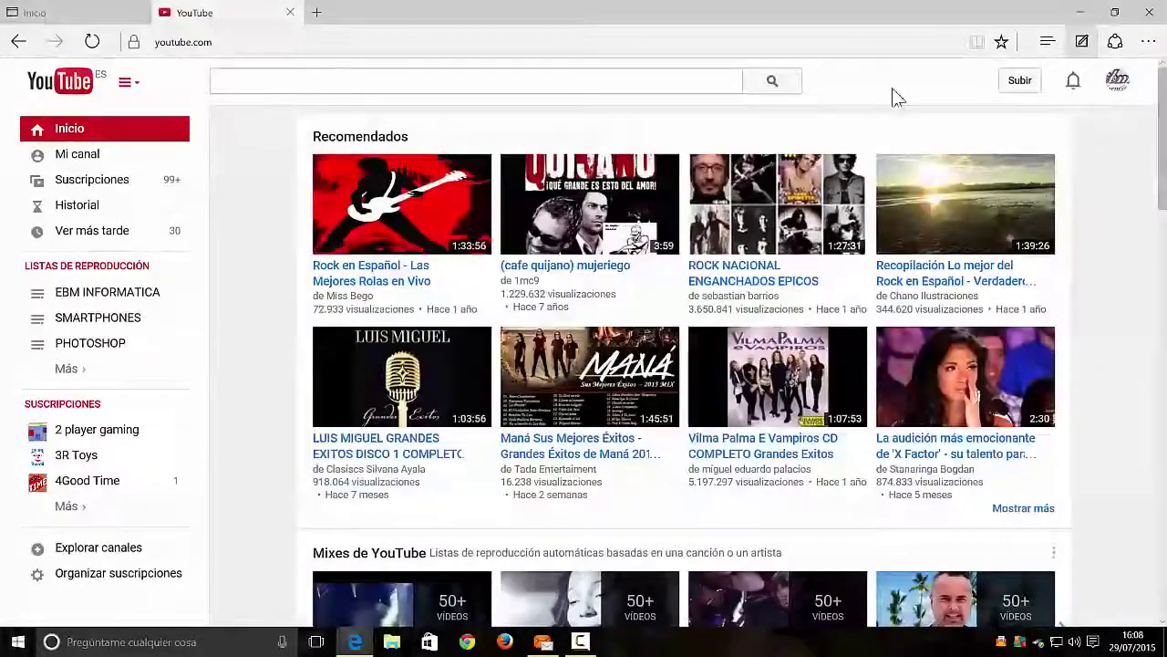
click(290, 13)
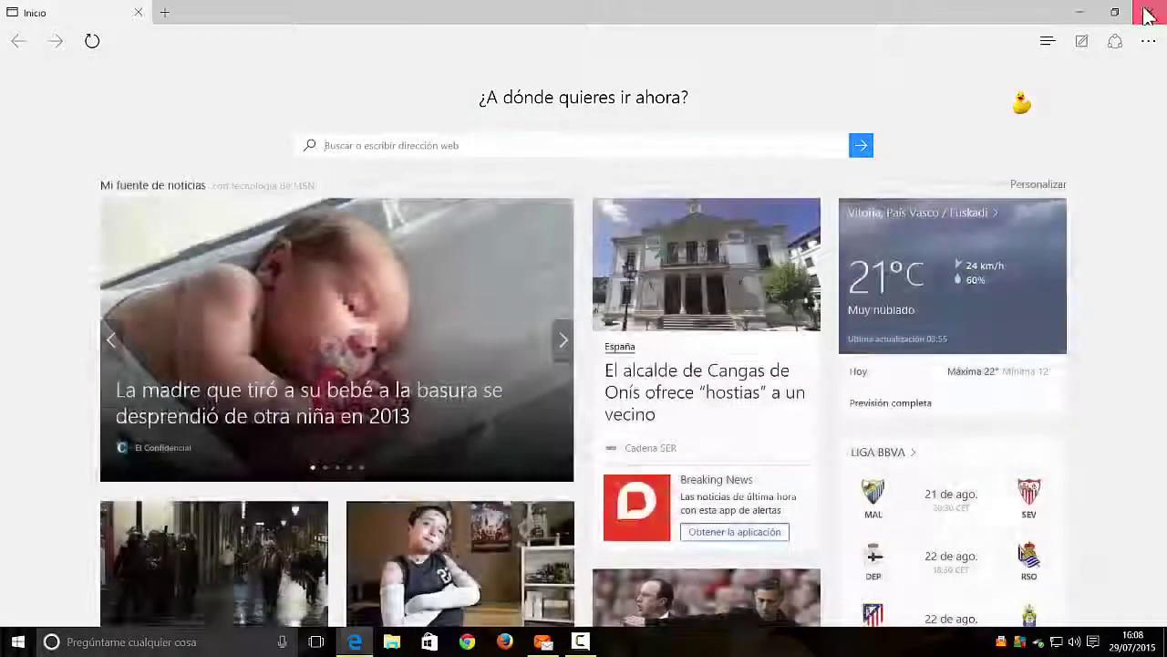
click(1147, 14)
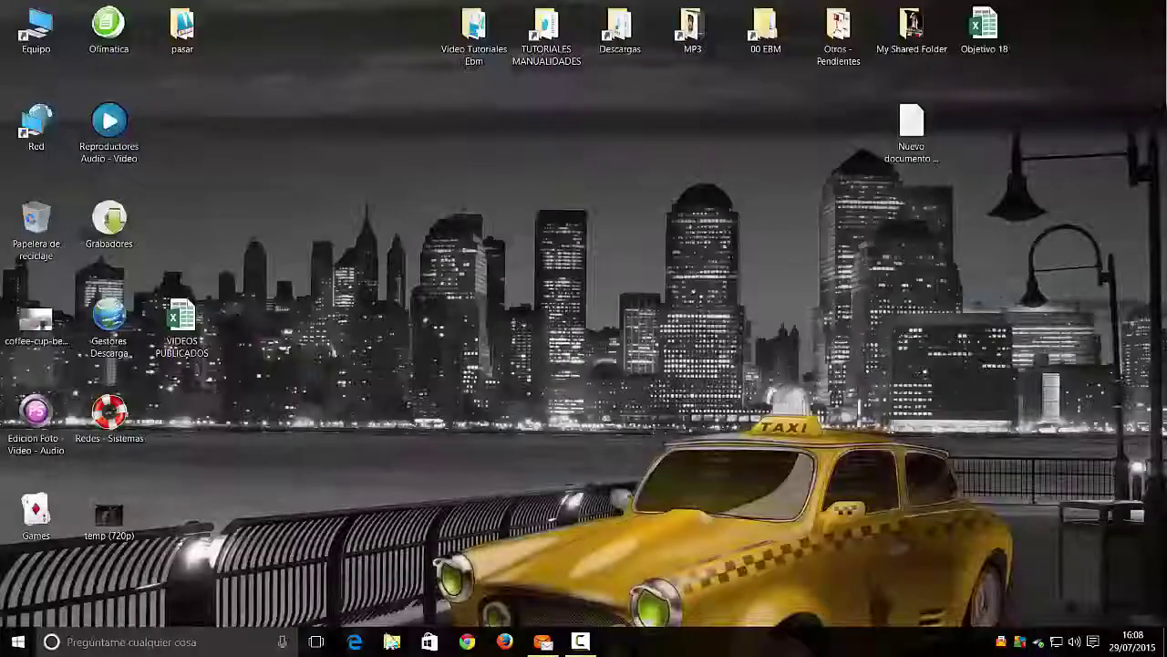
Switch to IncrediMail through Task View, close it, and open the Start menu.
click(317, 642)
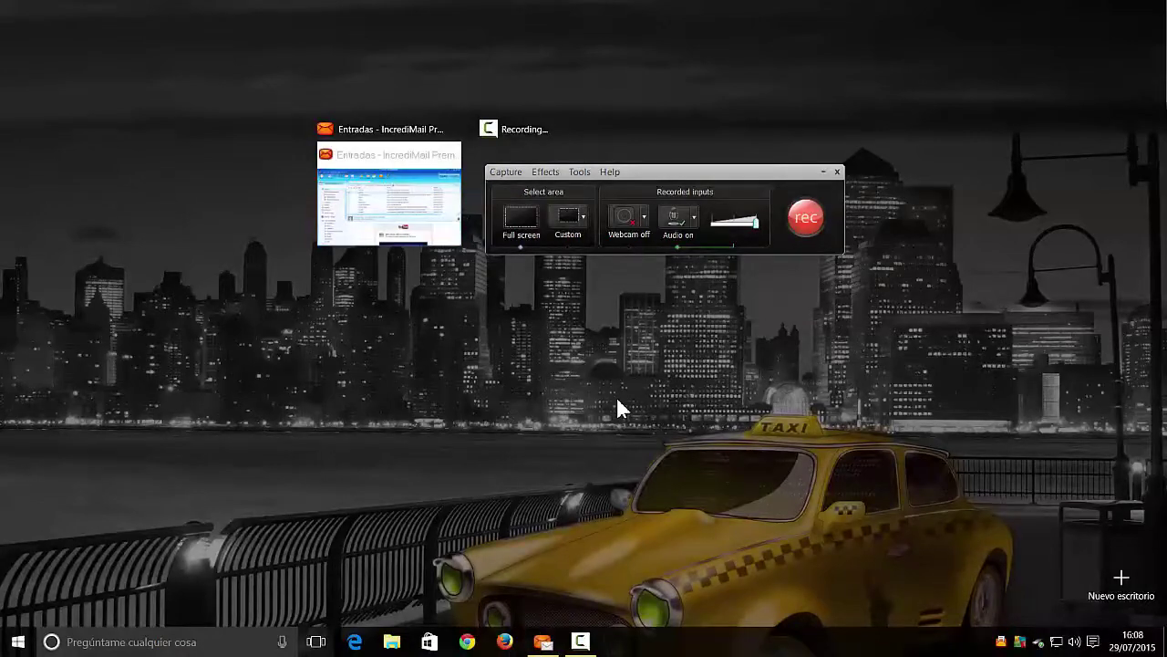
click(412, 155)
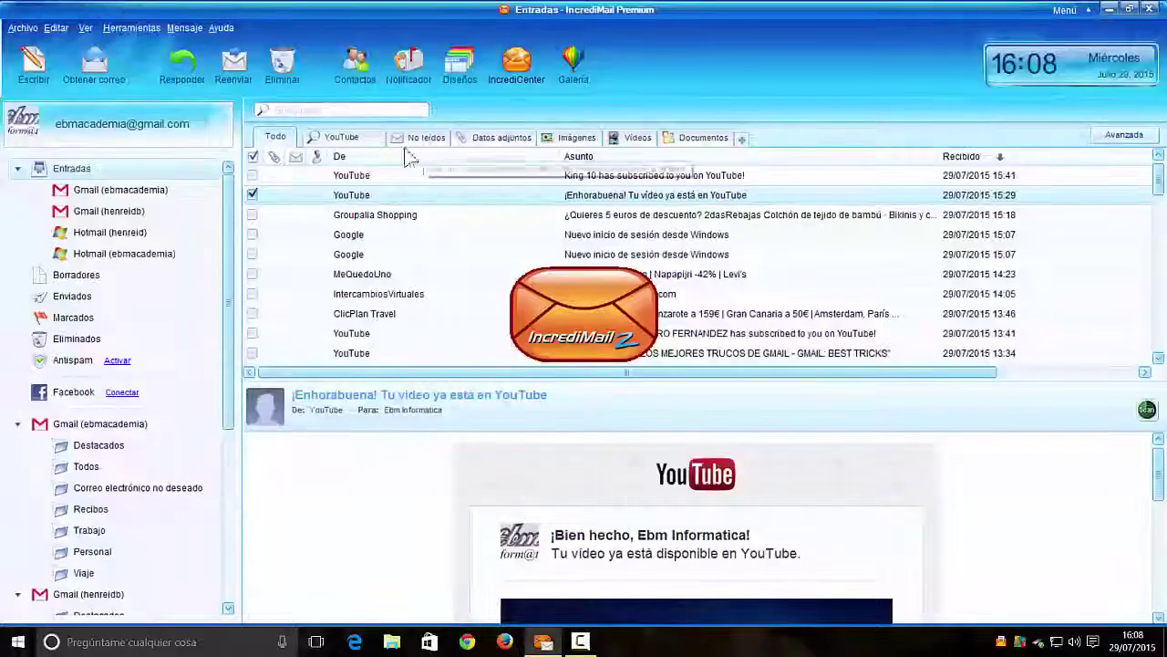
click(1151, 11)
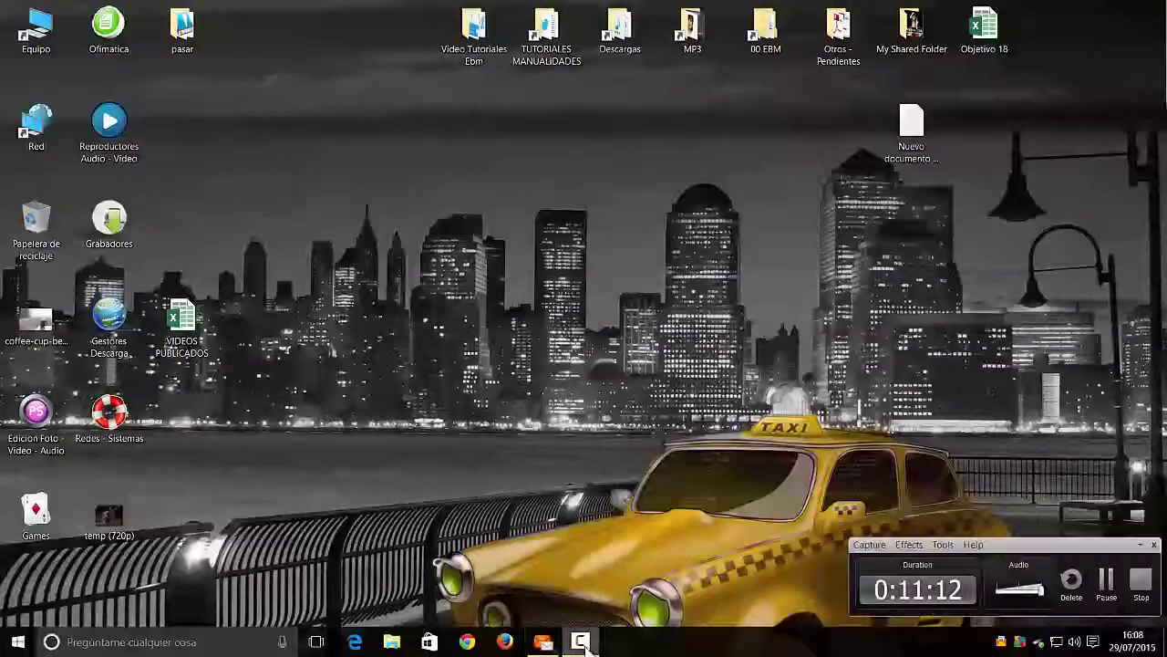
click(16, 643)
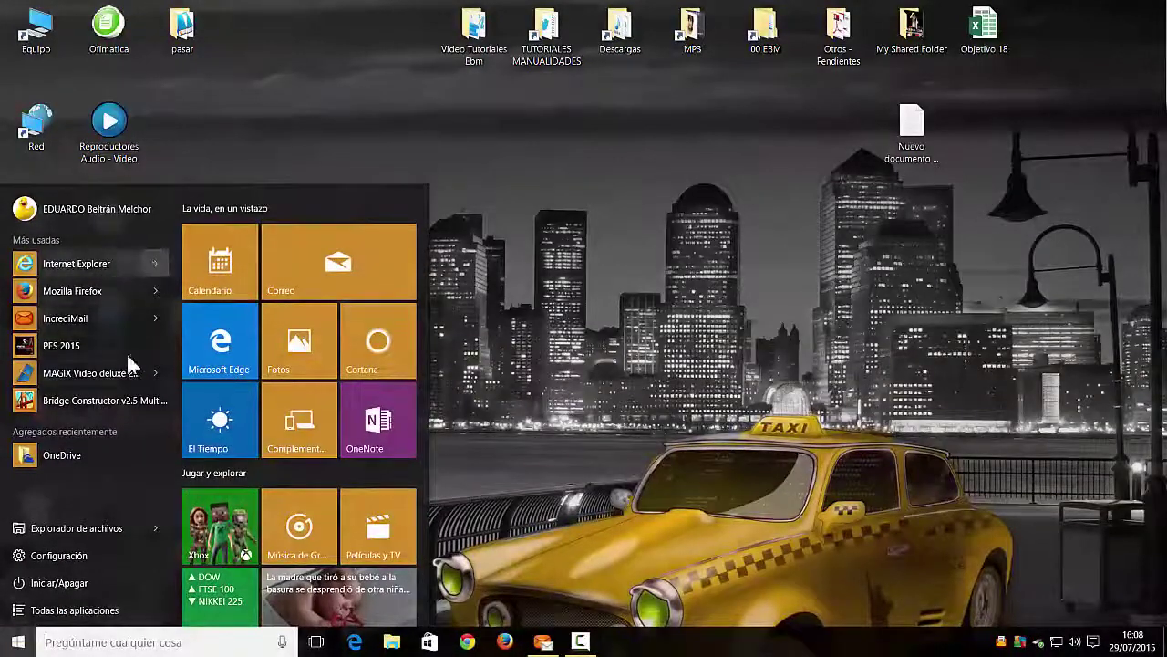
Click an empty spot on the desktop to dismiss the Start menu.
click(637, 260)
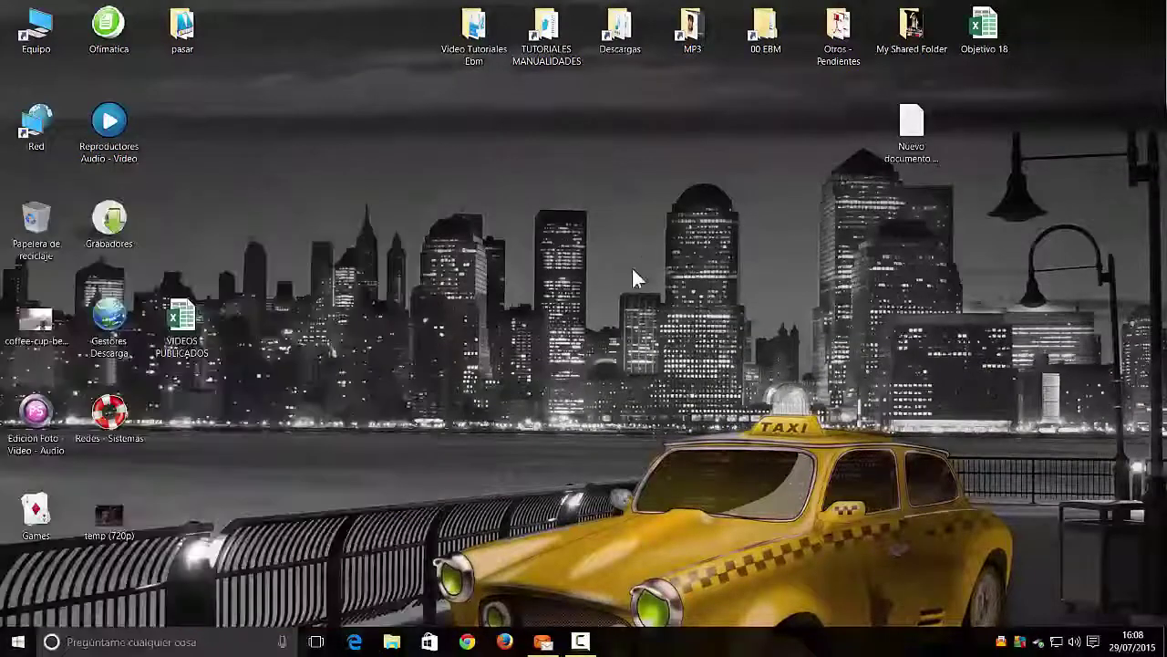
click(283, 642)
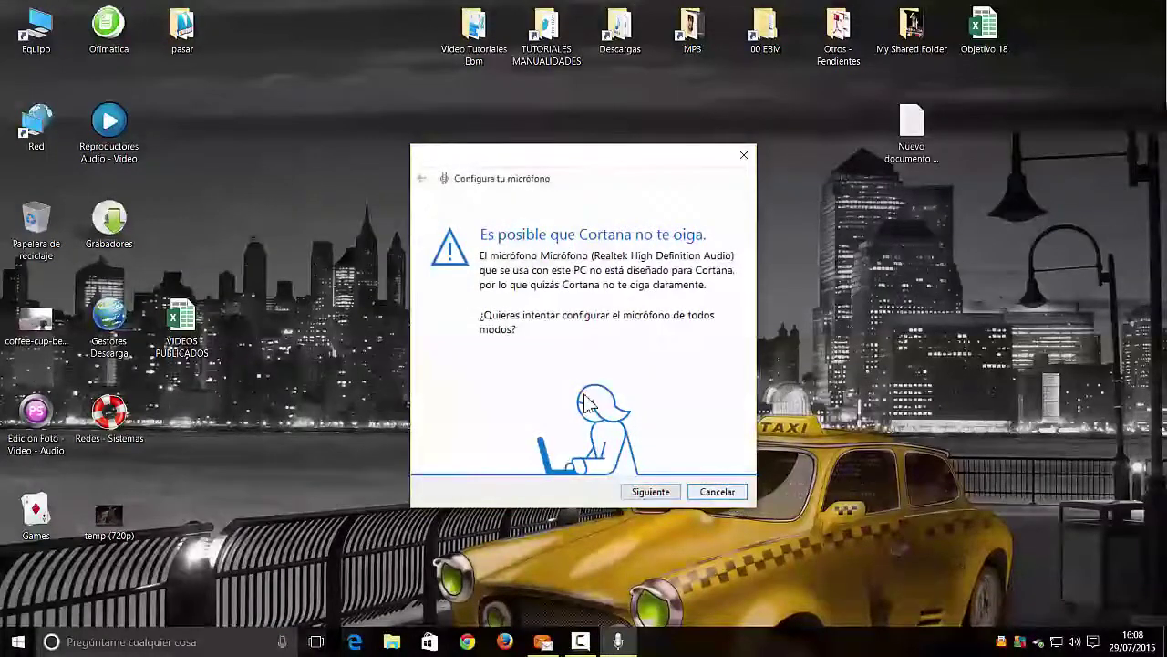
key(Escape)
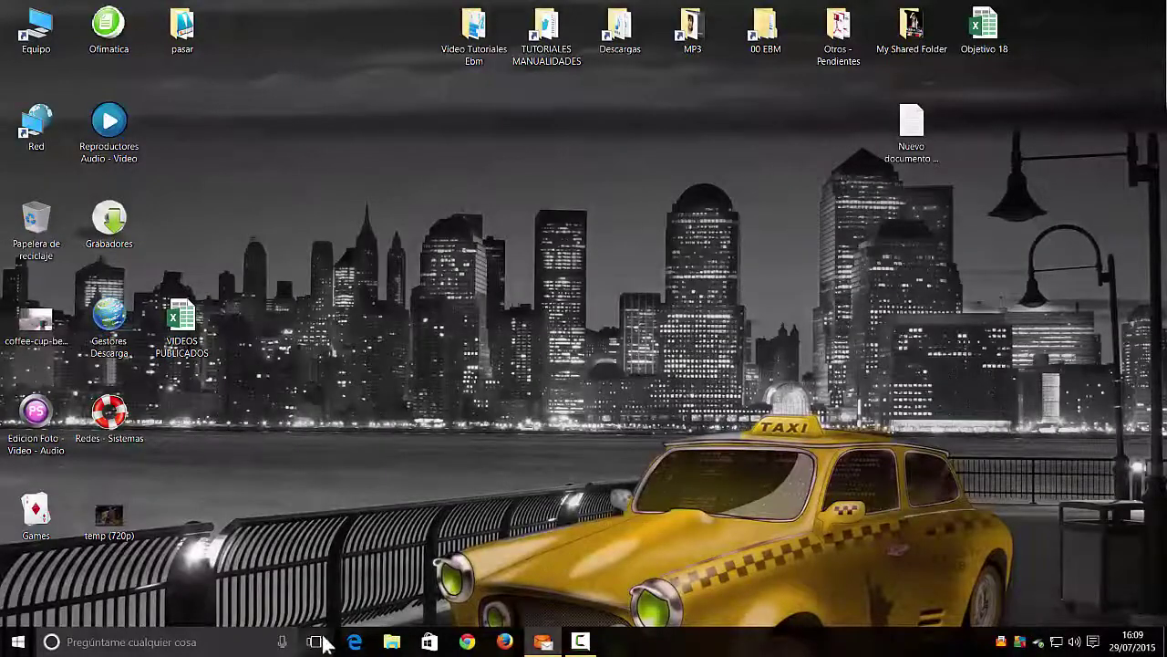
click(393, 643)
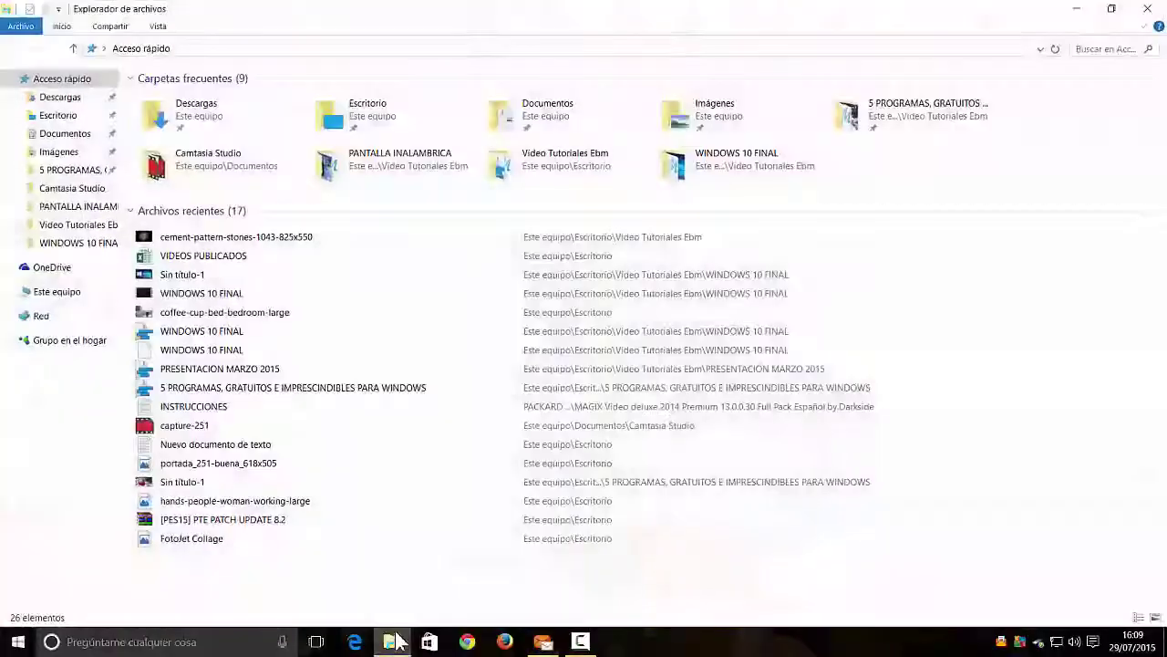
click(1144, 13)
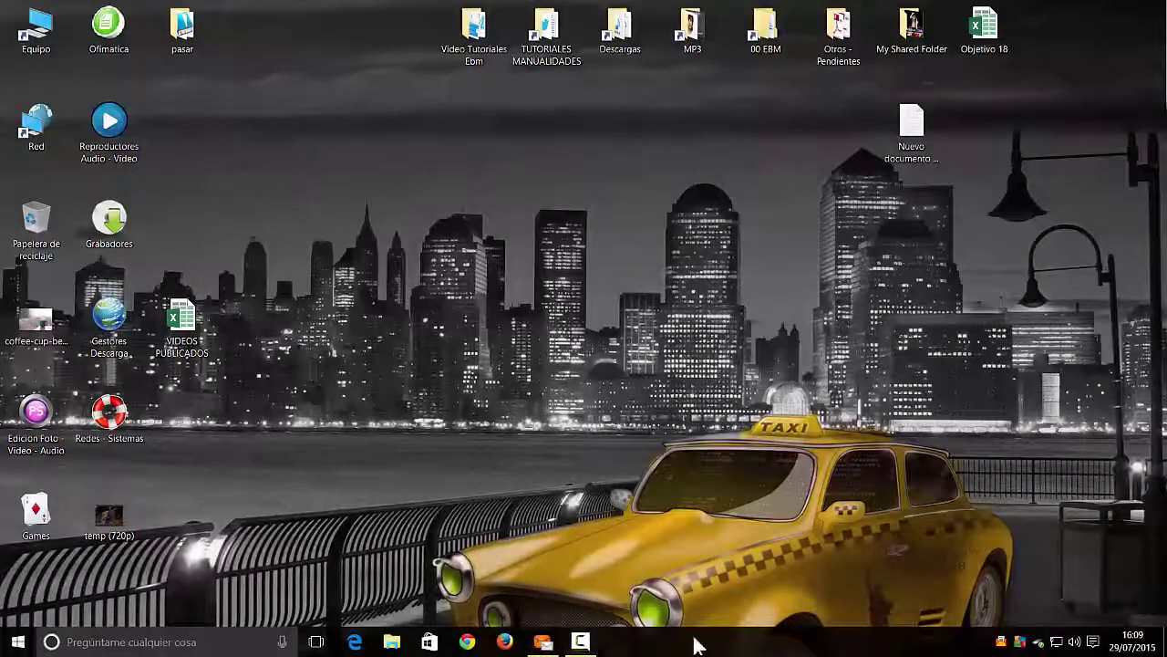
click(1095, 642)
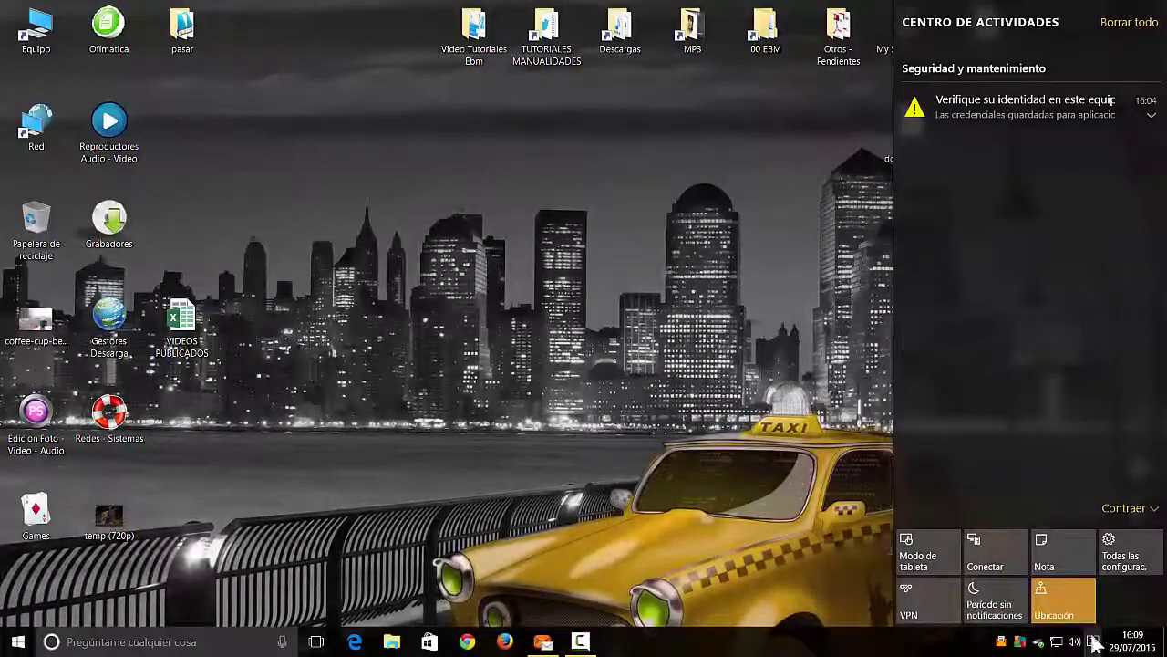
click(931, 558)
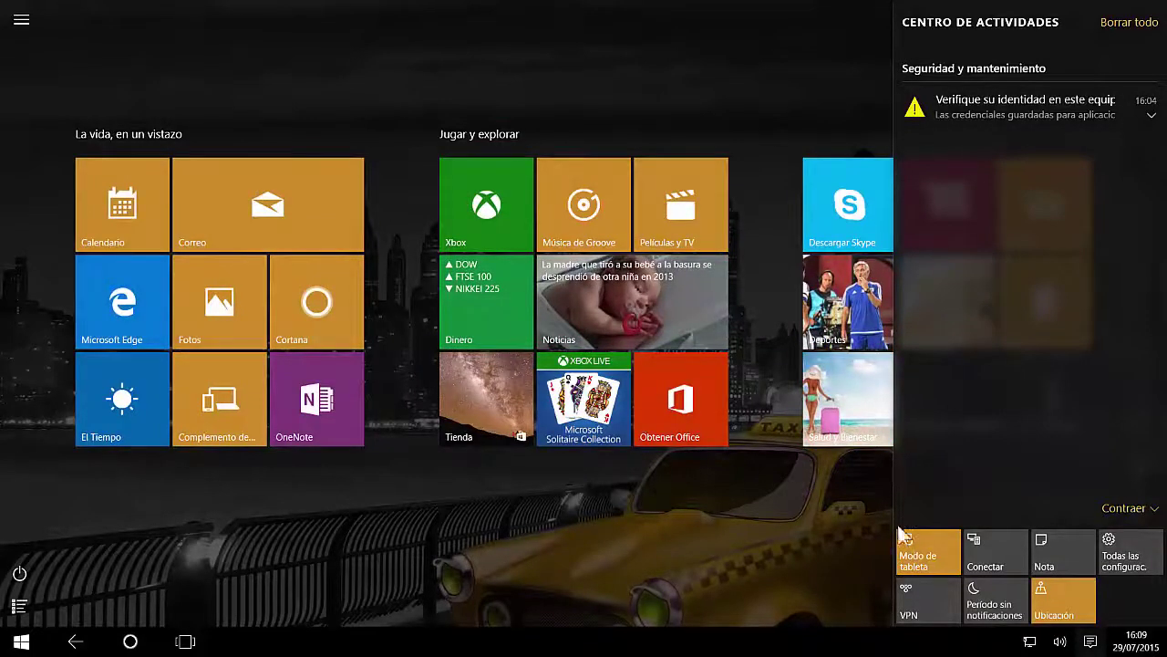
click(925, 553)
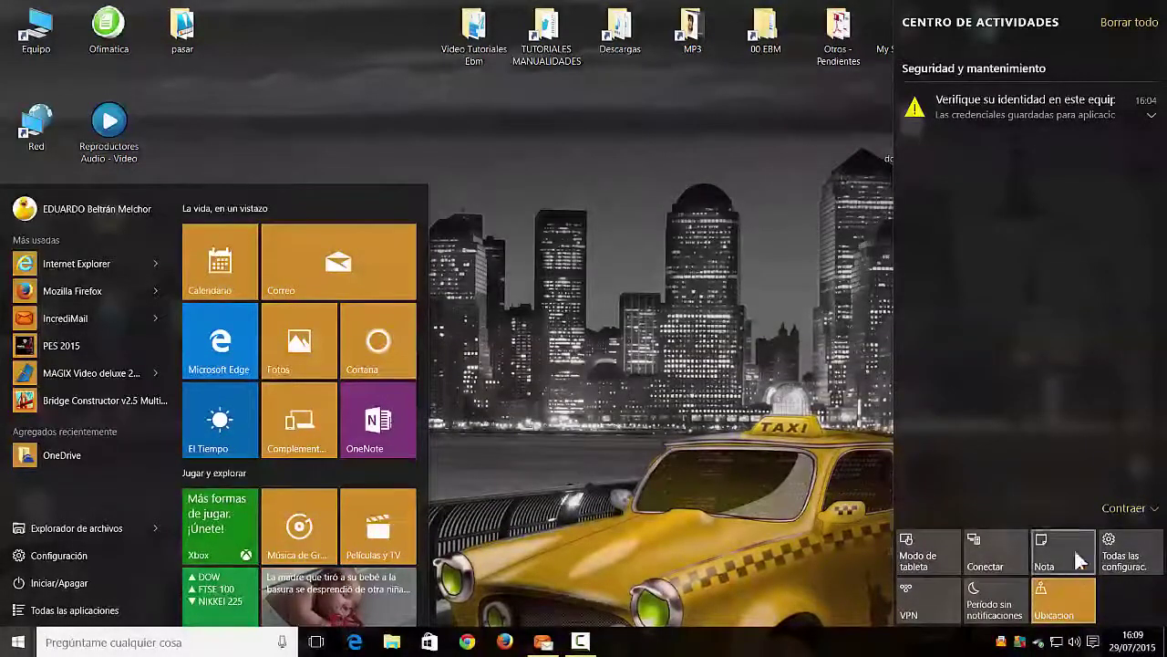
click(822, 423)
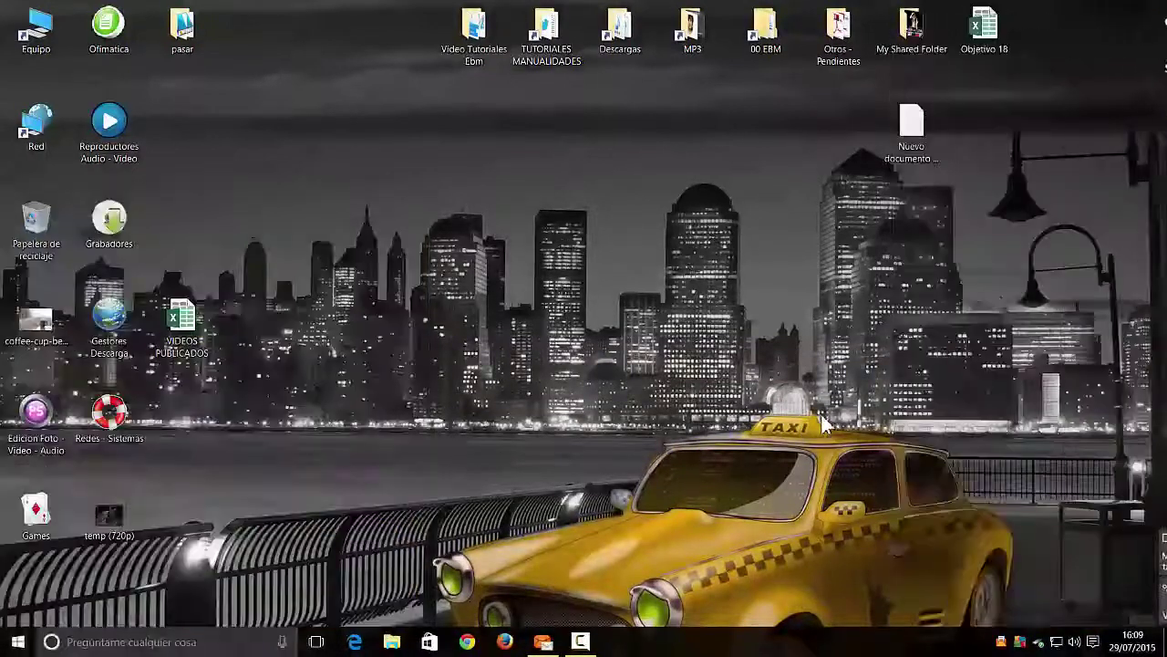
Preview the volume level and network status (Red 2 connected), then open the Start menu.
click(1078, 644)
click(1074, 645)
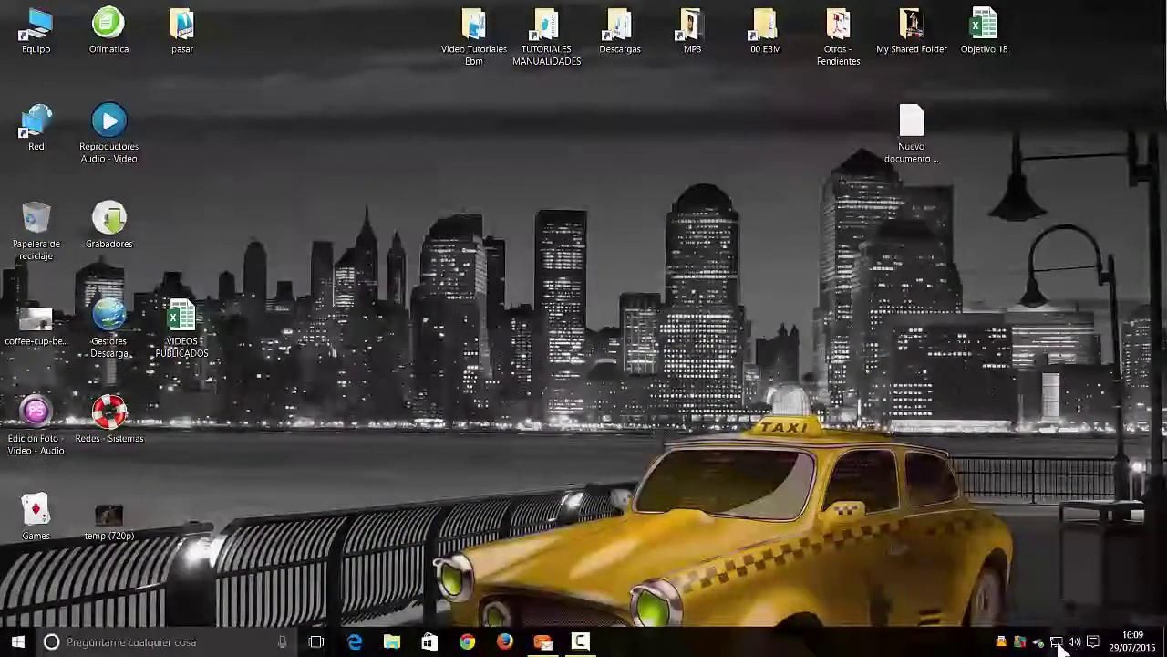
click(1057, 642)
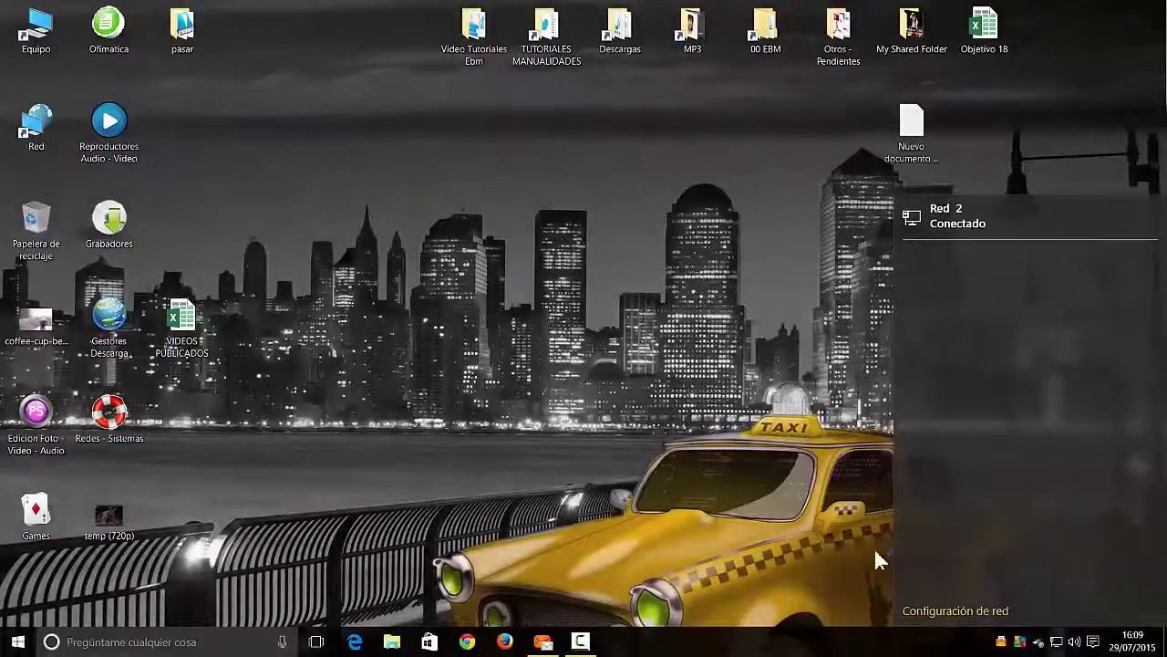
click(779, 467)
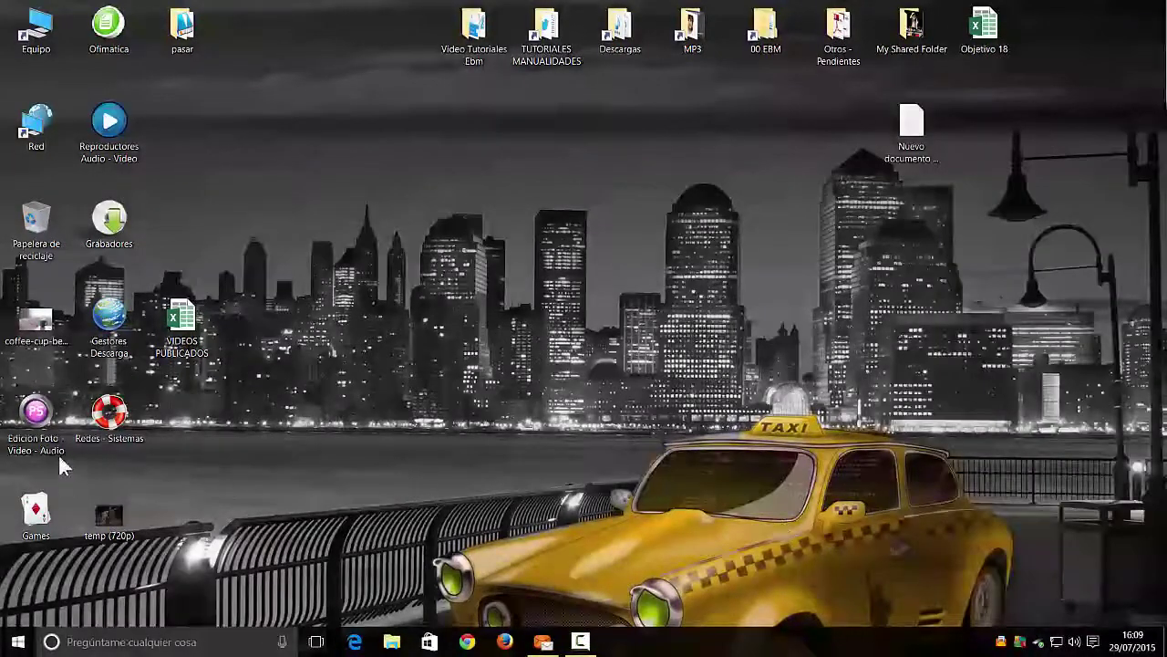
click(9, 644)
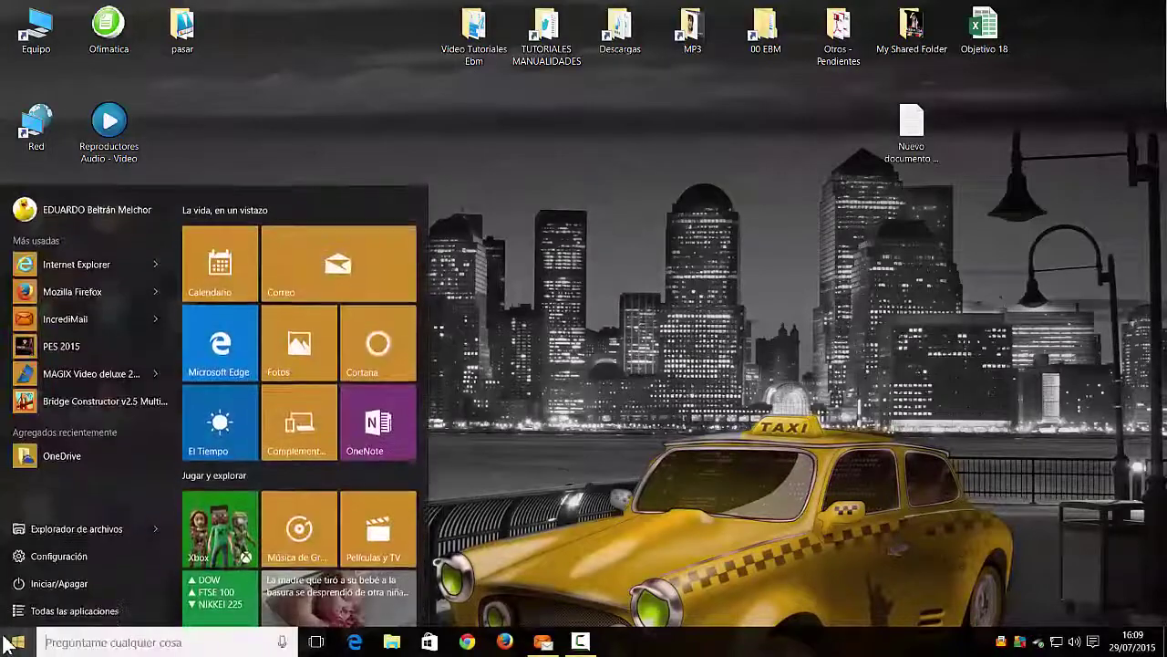
Open Configuración and the Sistema category, landing on Pantalla at 125% scaling.
click(69, 558)
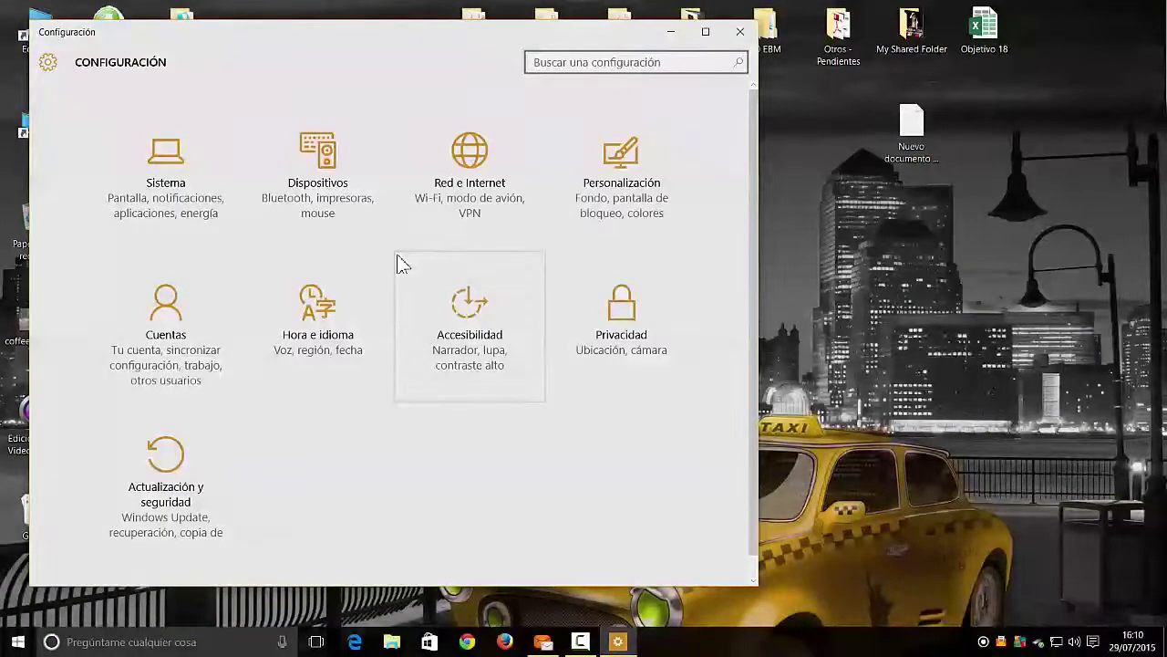
click(166, 182)
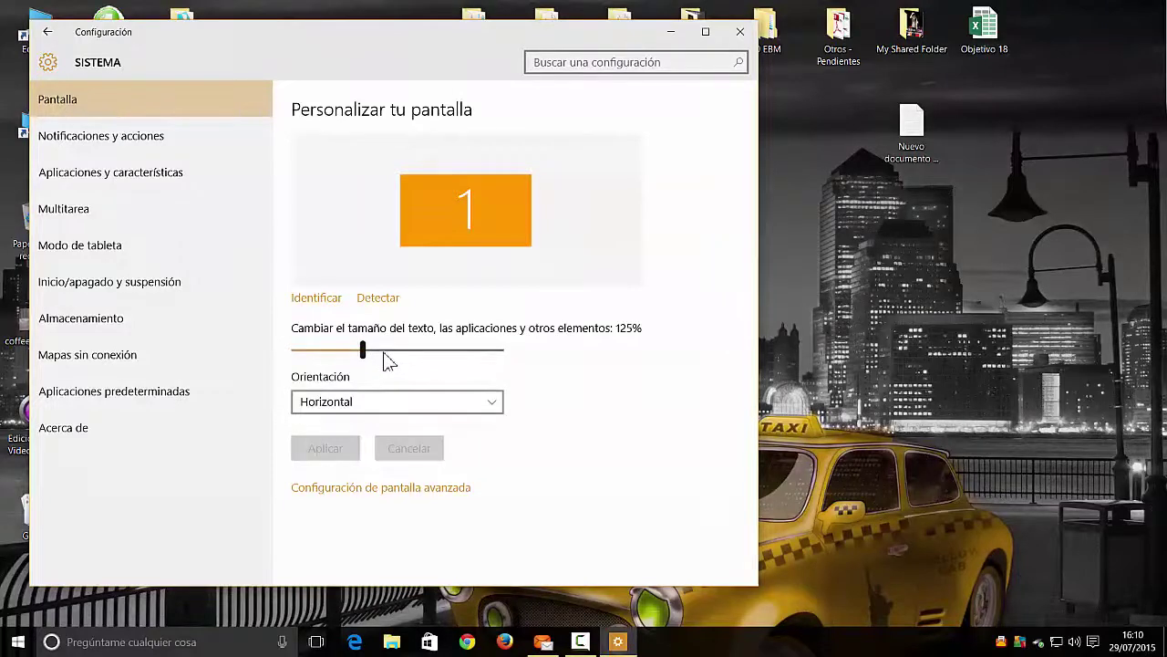
Review Notificaciones y acciones, comparing its quick actions with the Action Center.
click(151, 143)
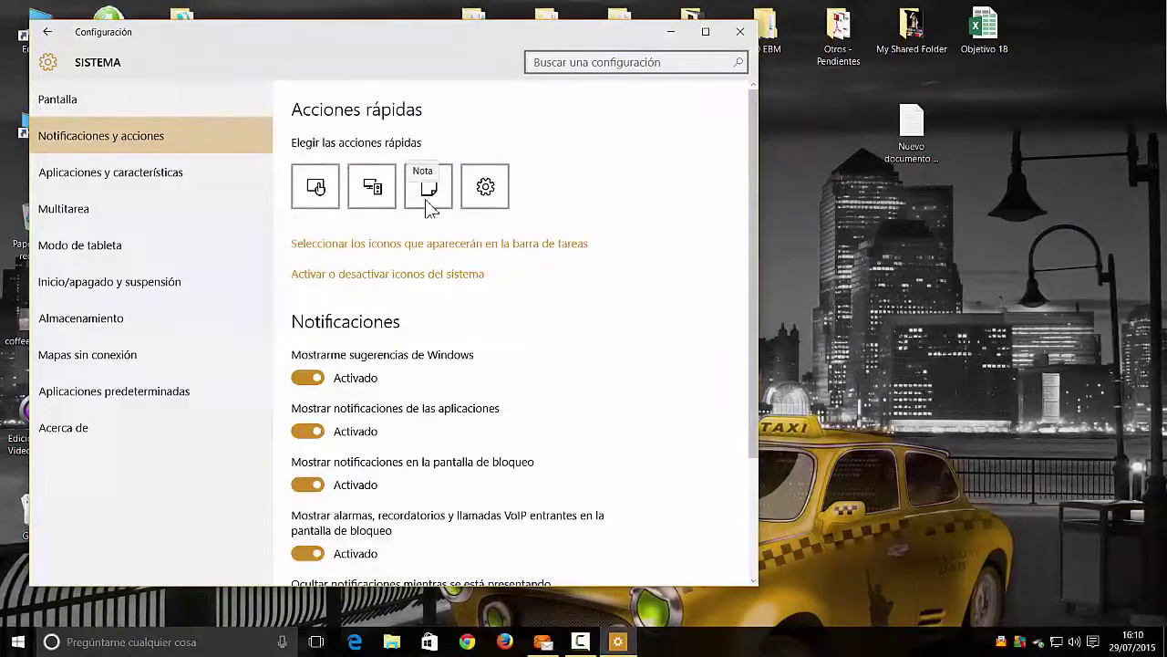
click(1093, 641)
click(1094, 642)
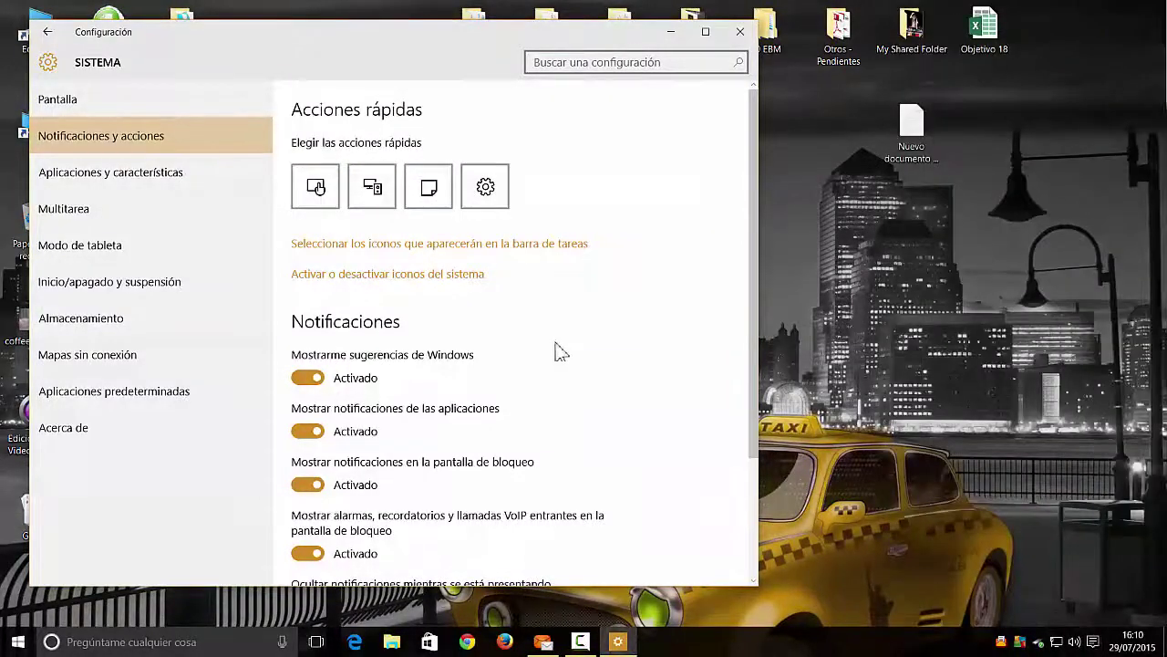
scroll(559, 351, down, 3)
scroll(556, 347, up, 3)
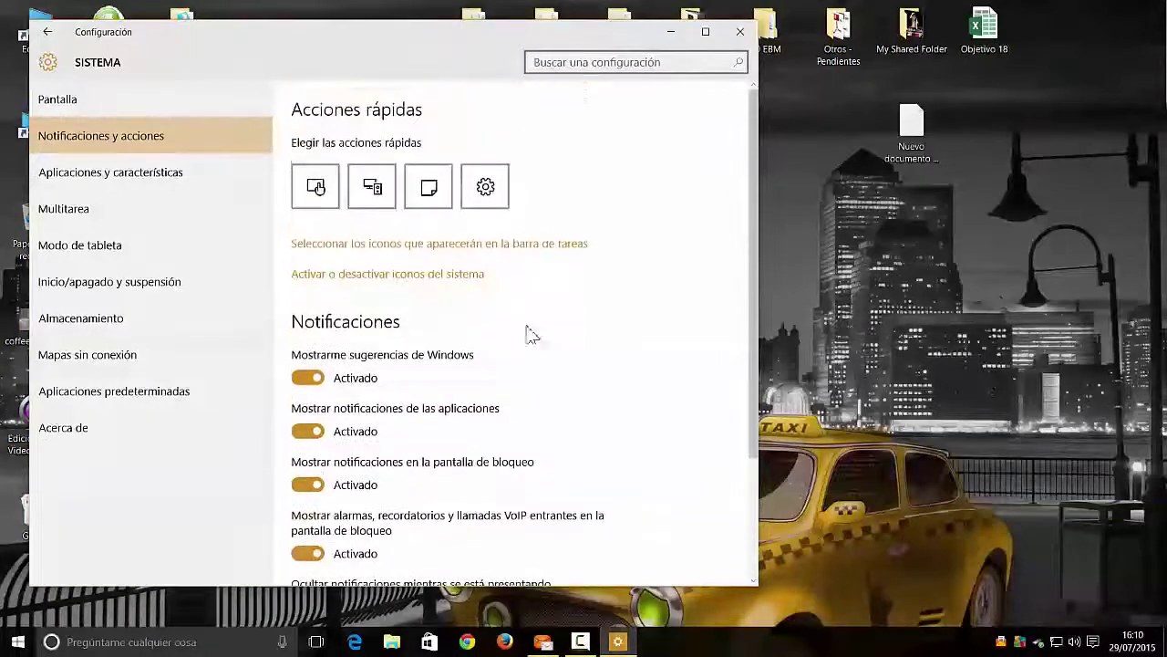
List installed apps, expand Pro Evolution Soccer 2015's details, then go to Multitarea.
click(183, 187)
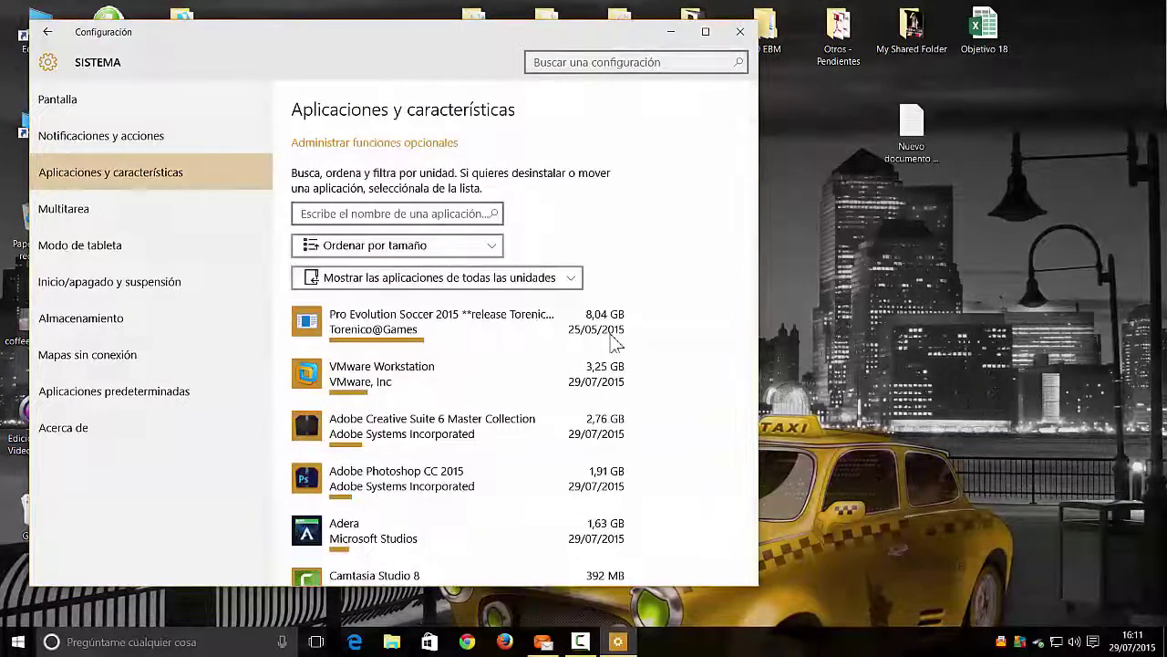
click(486, 315)
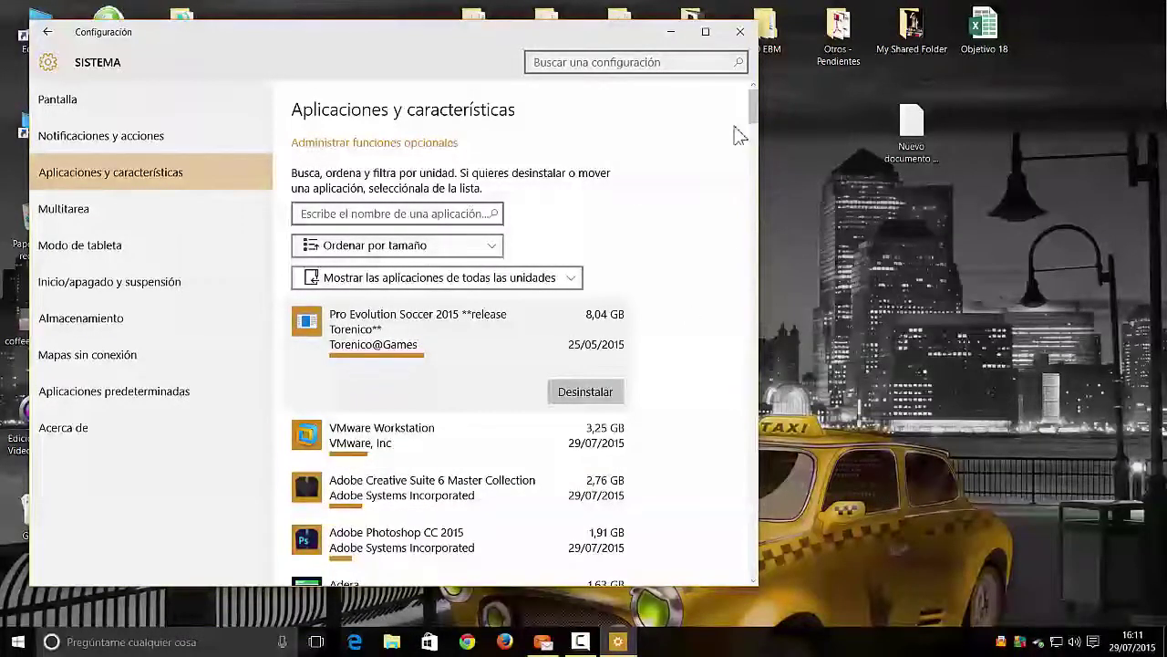
drag(753, 132, 753, 104)
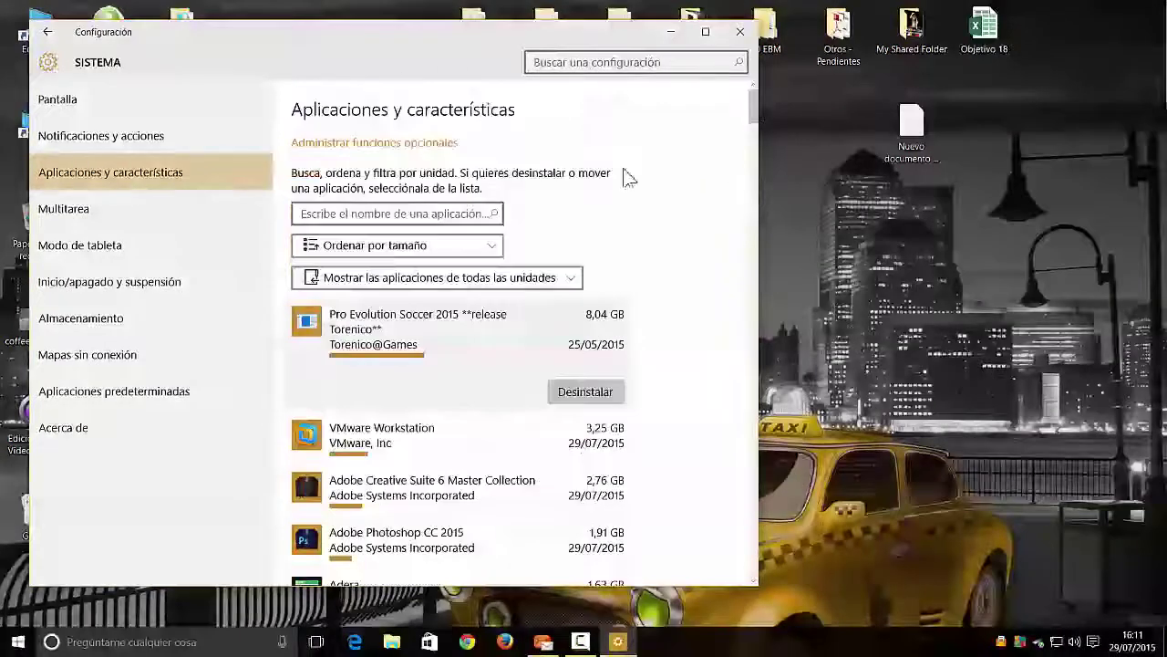
click(117, 210)
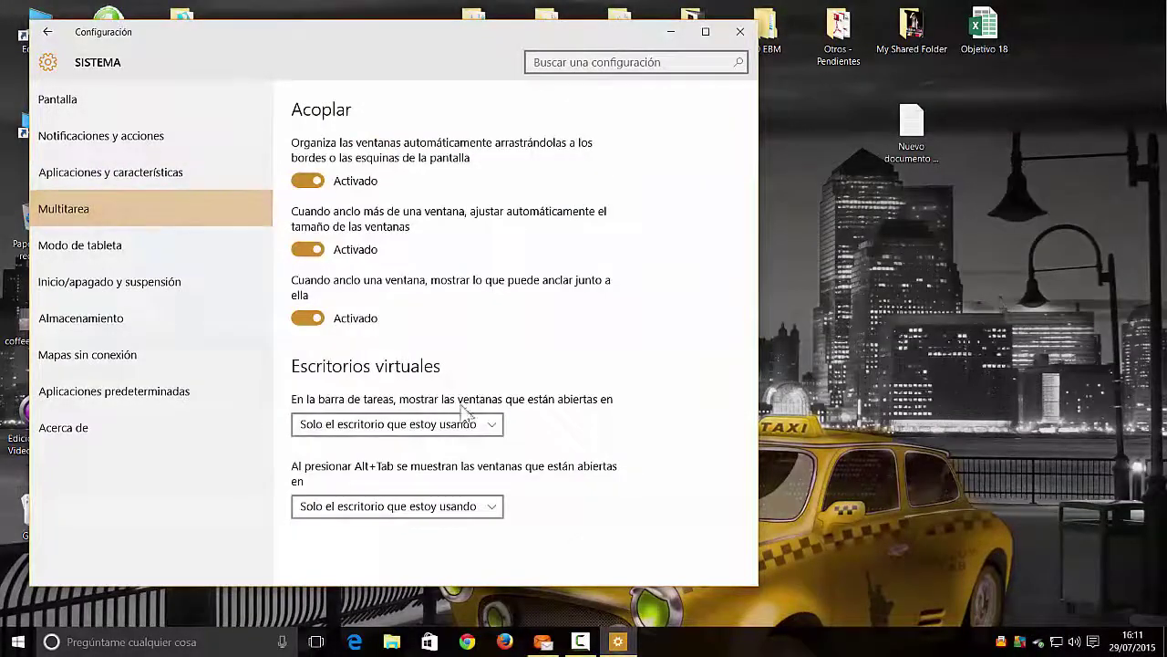
Keep the taskbar showing only current-desktop windows, view tablet mode, and keep sleep at Nunca.
click(498, 427)
click(500, 434)
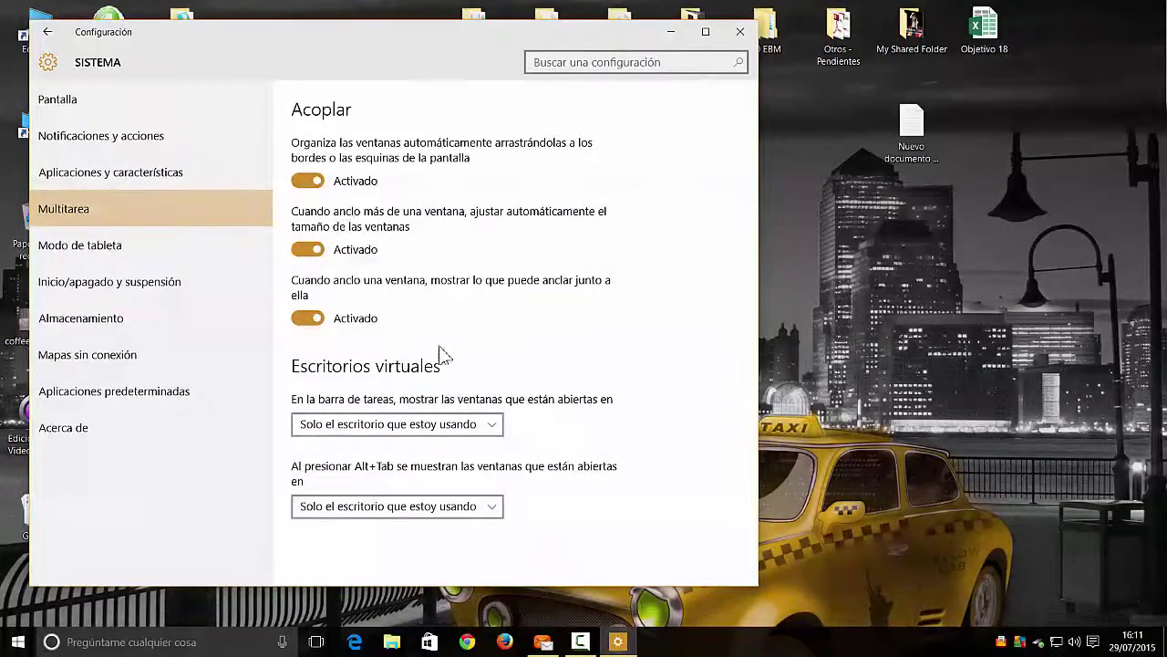
click(201, 253)
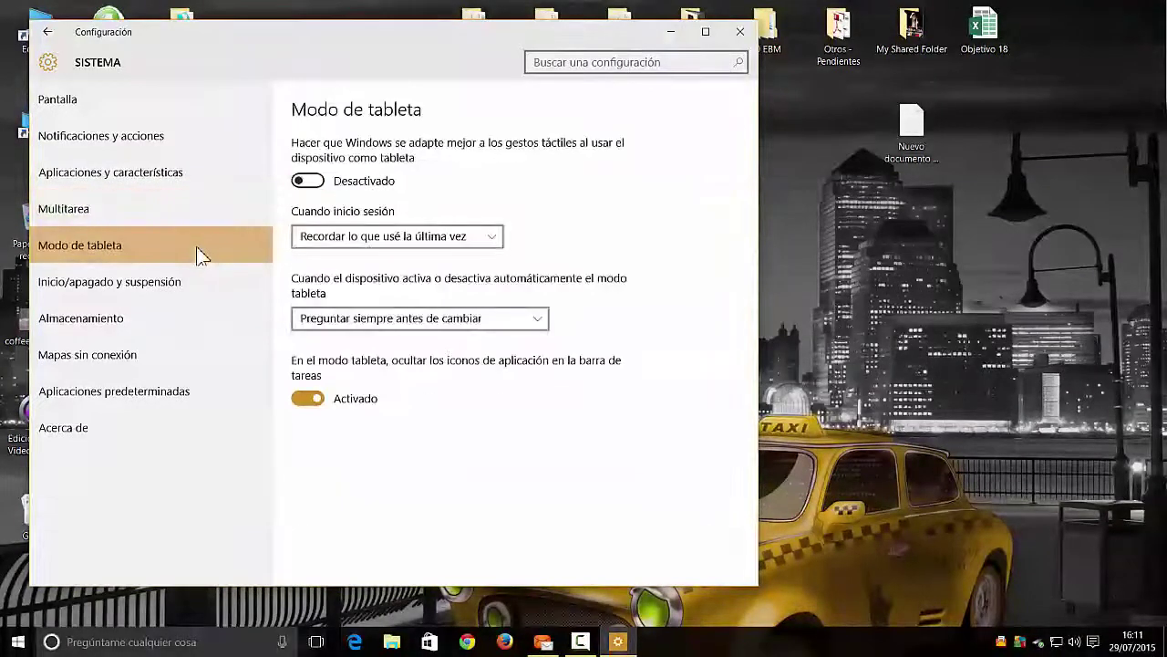
click(195, 286)
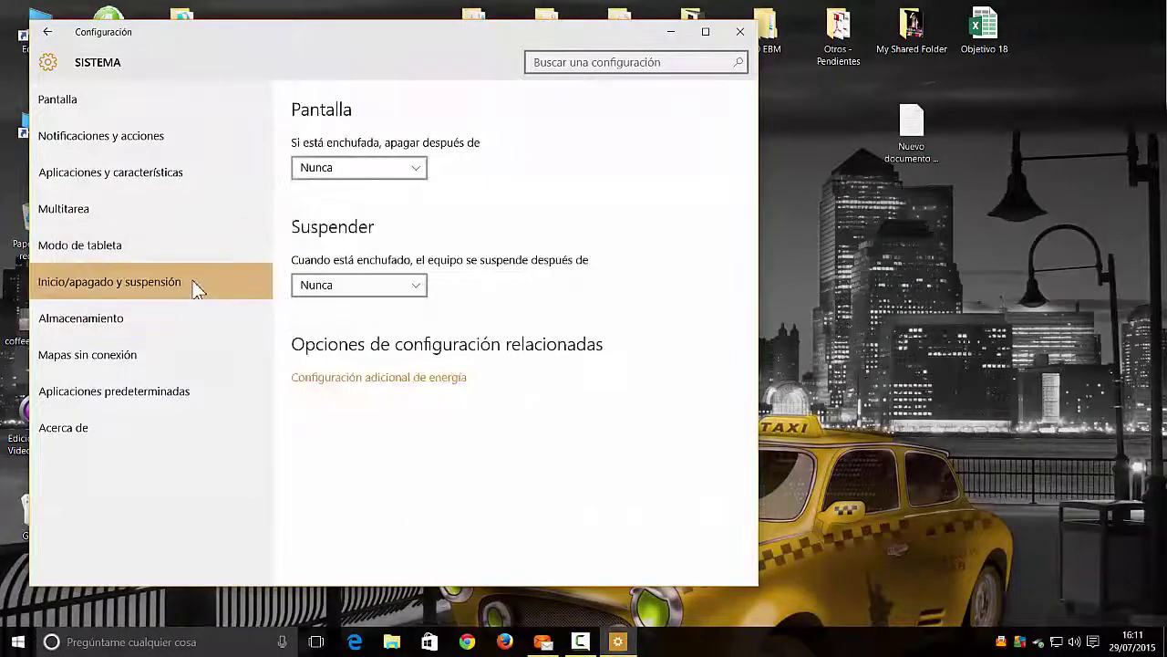
click(419, 290)
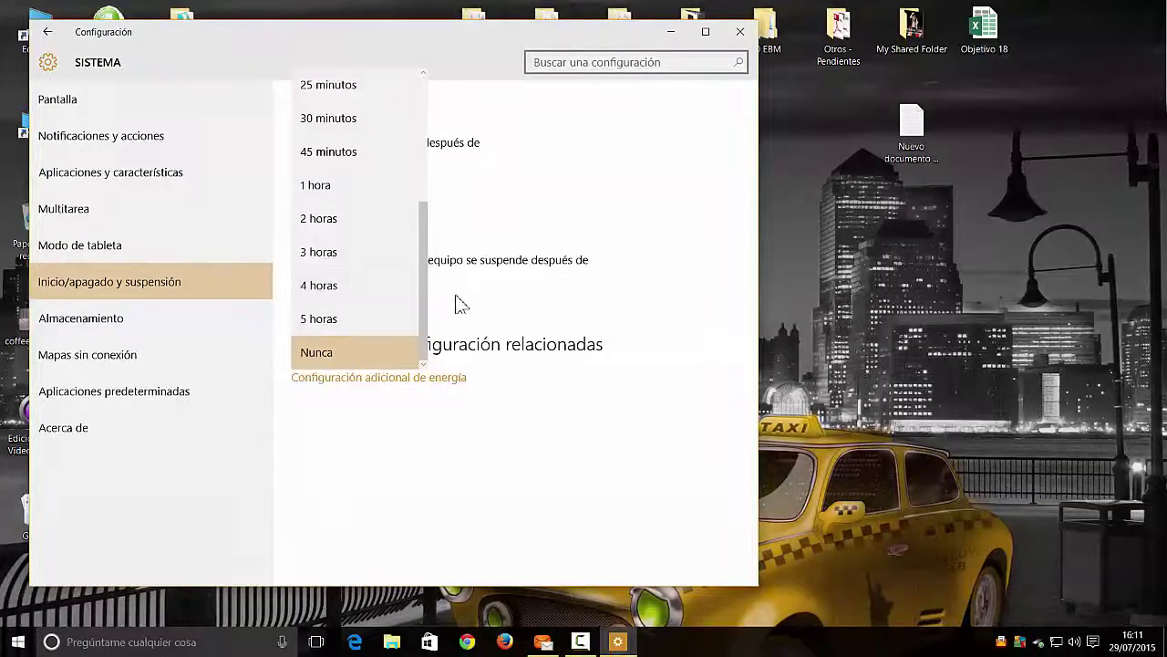
click(459, 304)
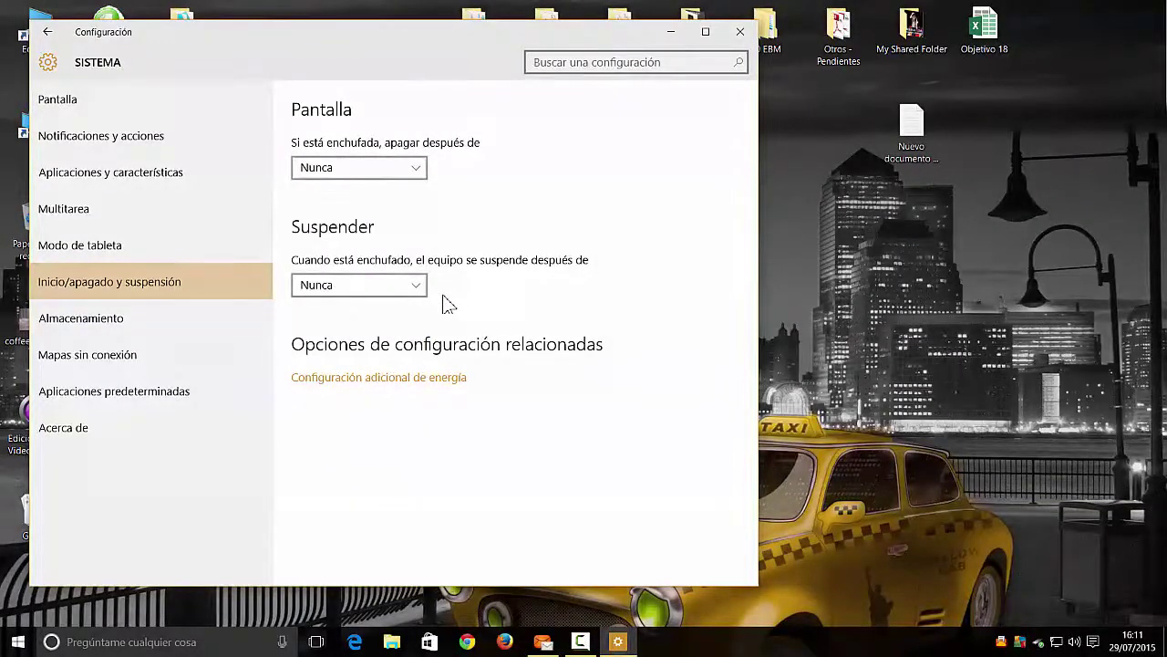
Check drive storage usage in Almacenamiento, then view Mapas sin conexión.
click(200, 329)
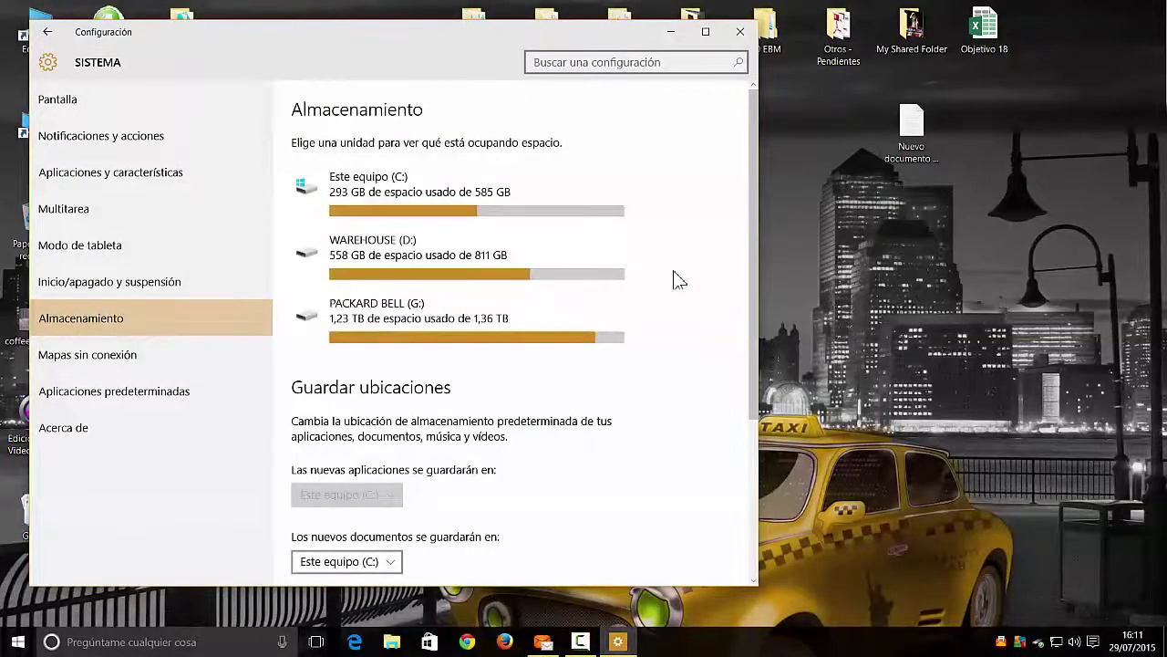
scroll(672, 281, down, 3)
scroll(672, 281, up, 3)
click(192, 358)
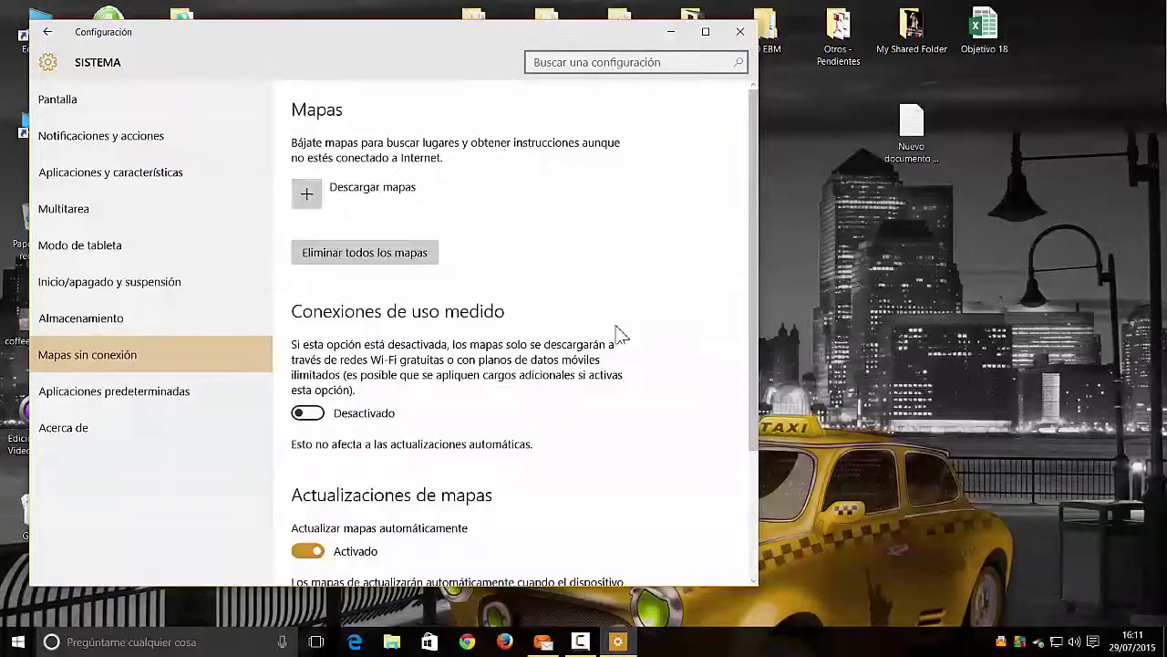
Dismiss the Start menu and view the Aplicaciones predeterminadas (default apps) settings page.
key(super)
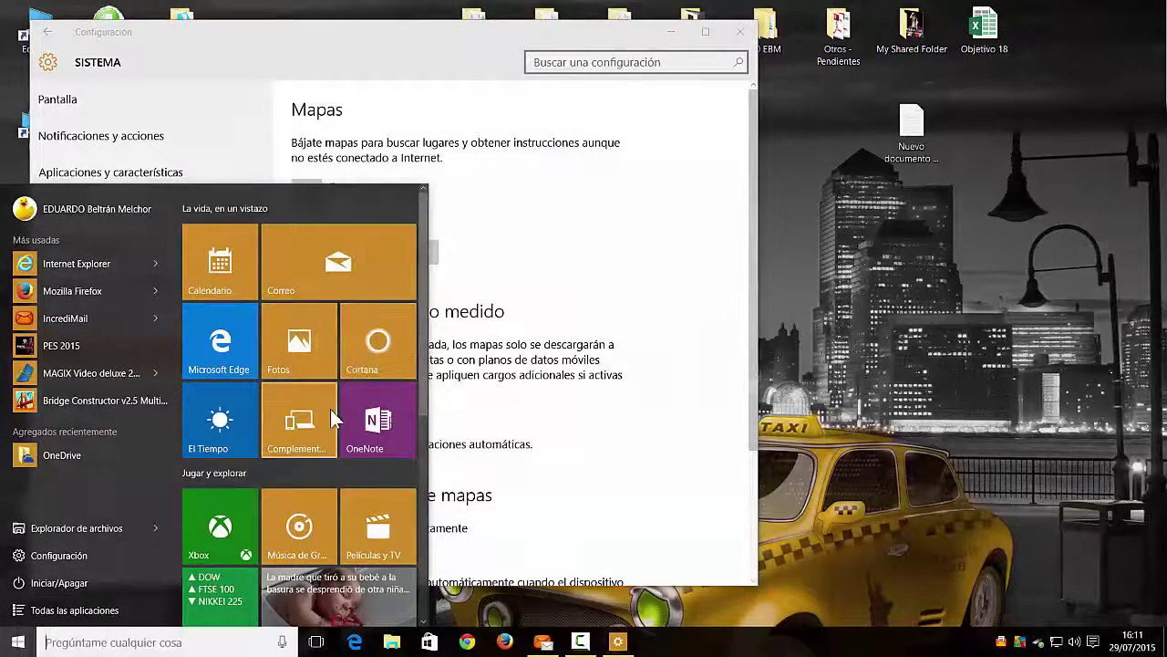
scroll(333, 415, down, 5)
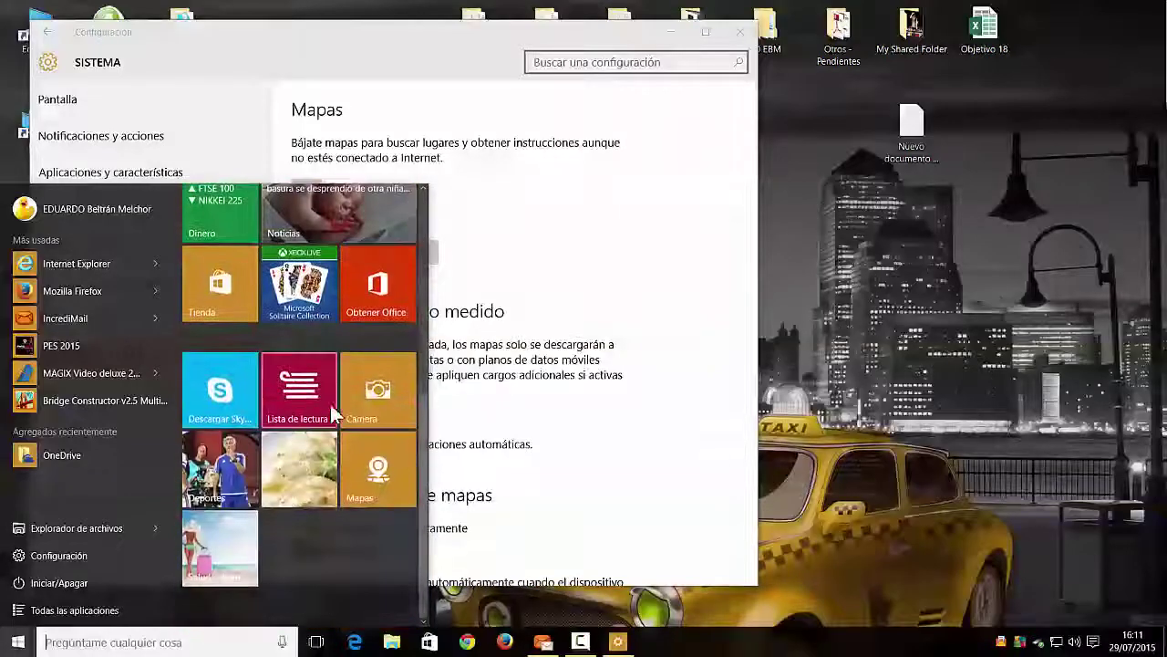
click(647, 206)
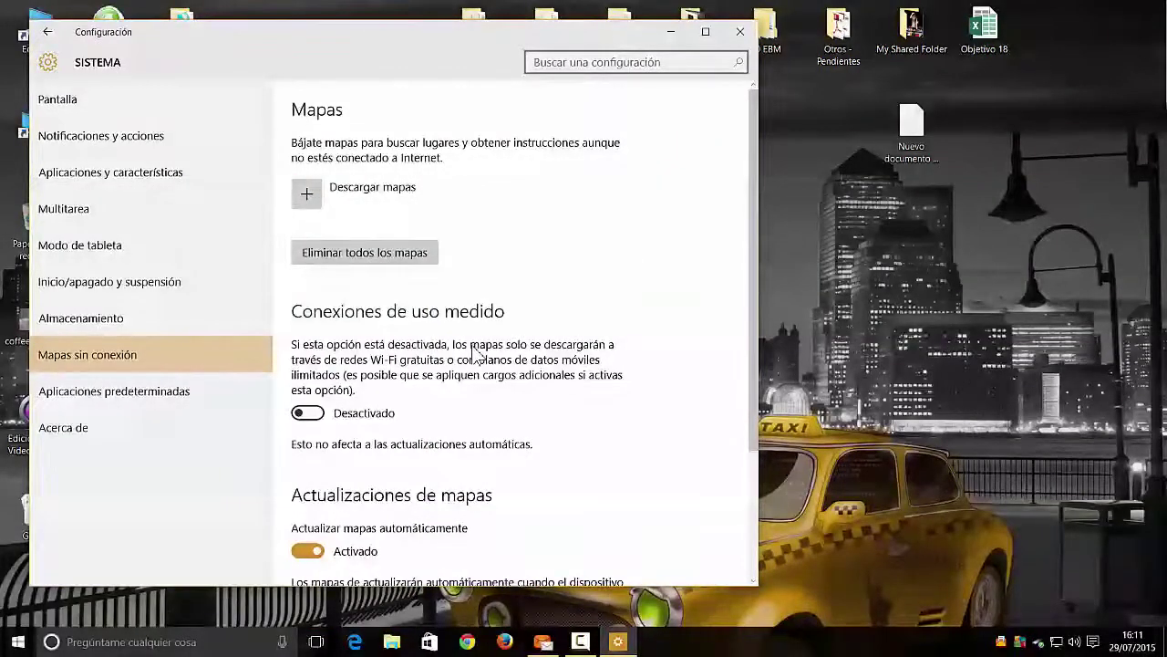
click(122, 400)
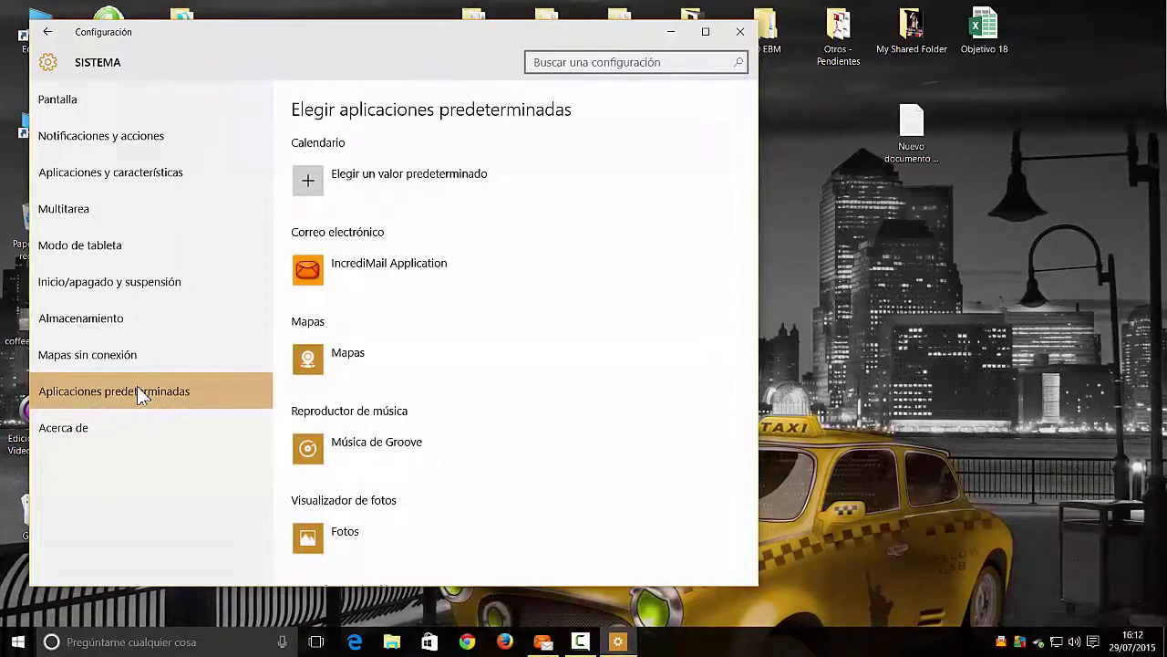
Show the Acerca de page (Windows 10 Pro, 8,00 GB RAM, 64-bit) down to its related links.
click(69, 443)
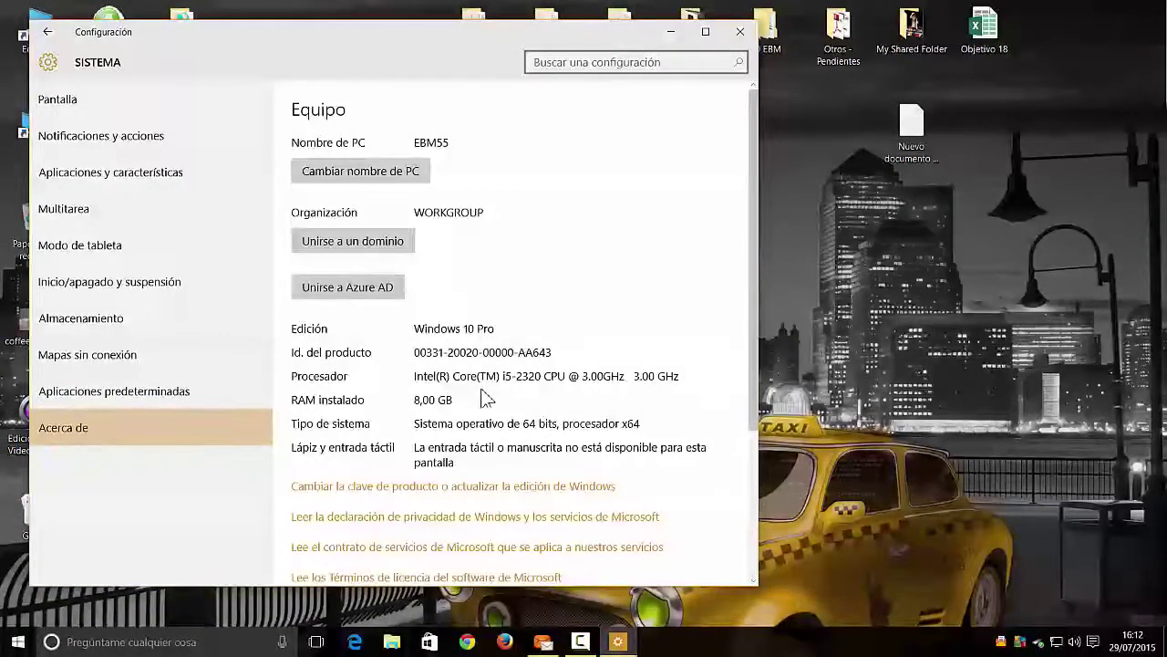
scroll(511, 401, down, 3)
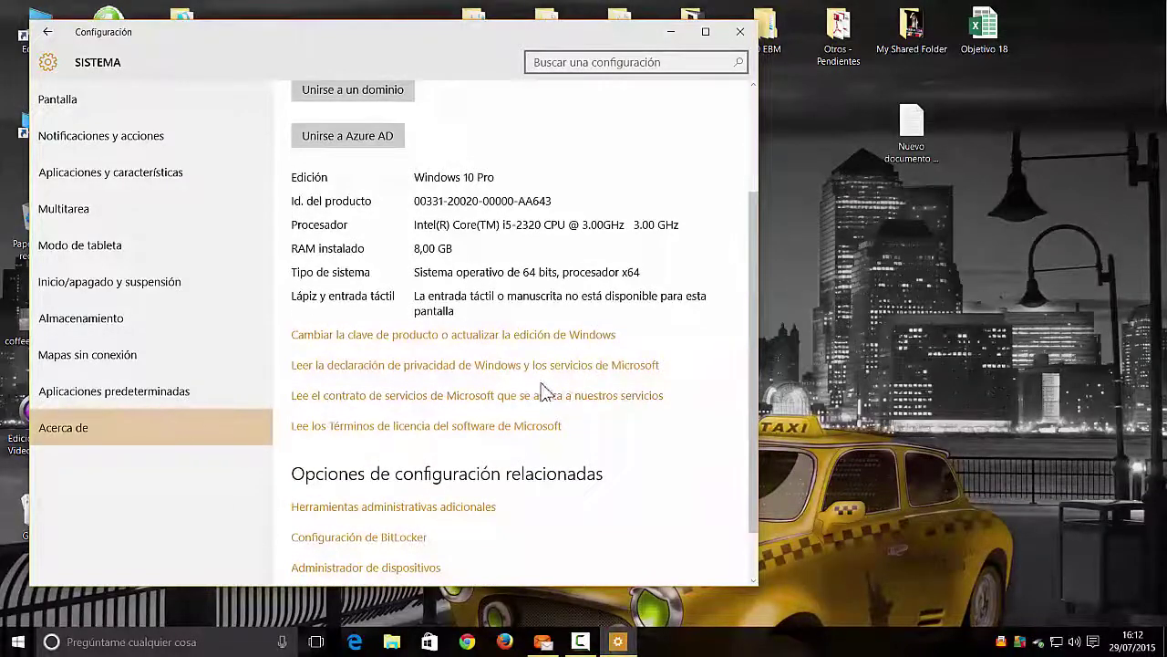
scroll(541, 393, down, 2)
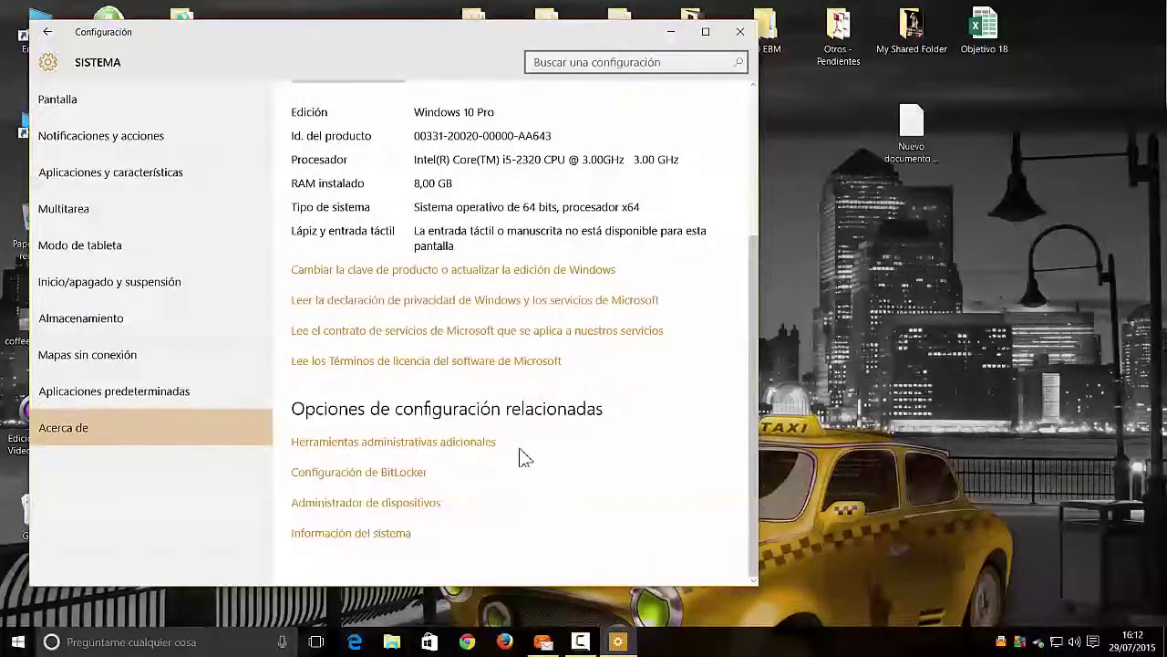
Glance at Device Manager and System Information, close both, and return to the Settings home page.
click(405, 516)
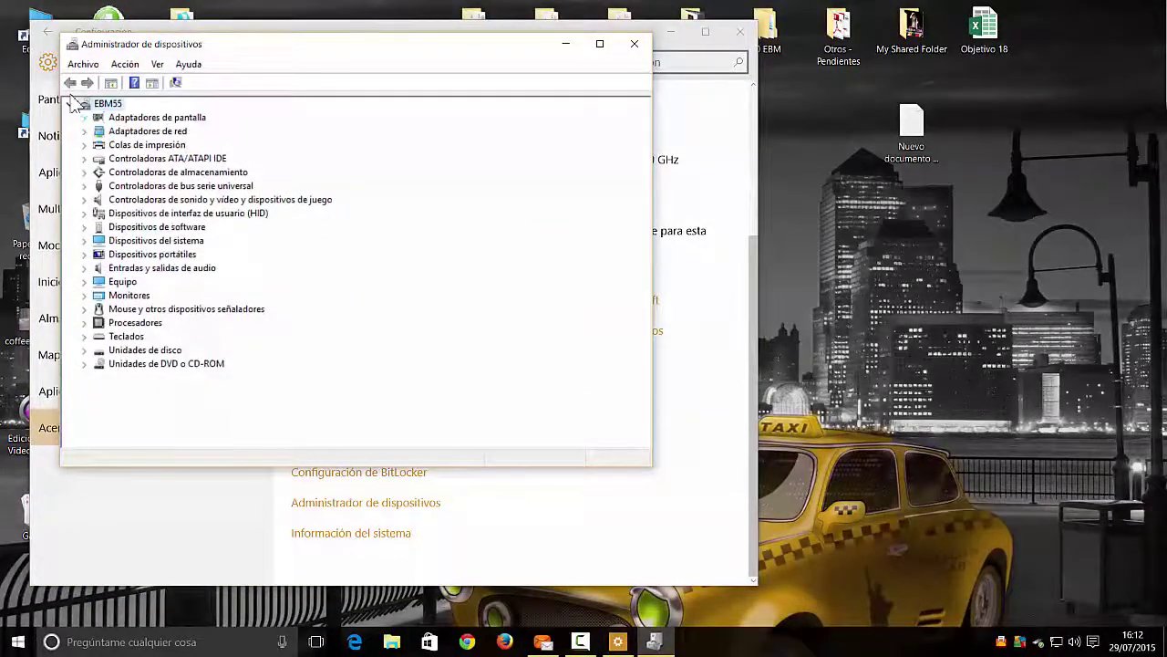
click(634, 44)
click(383, 536)
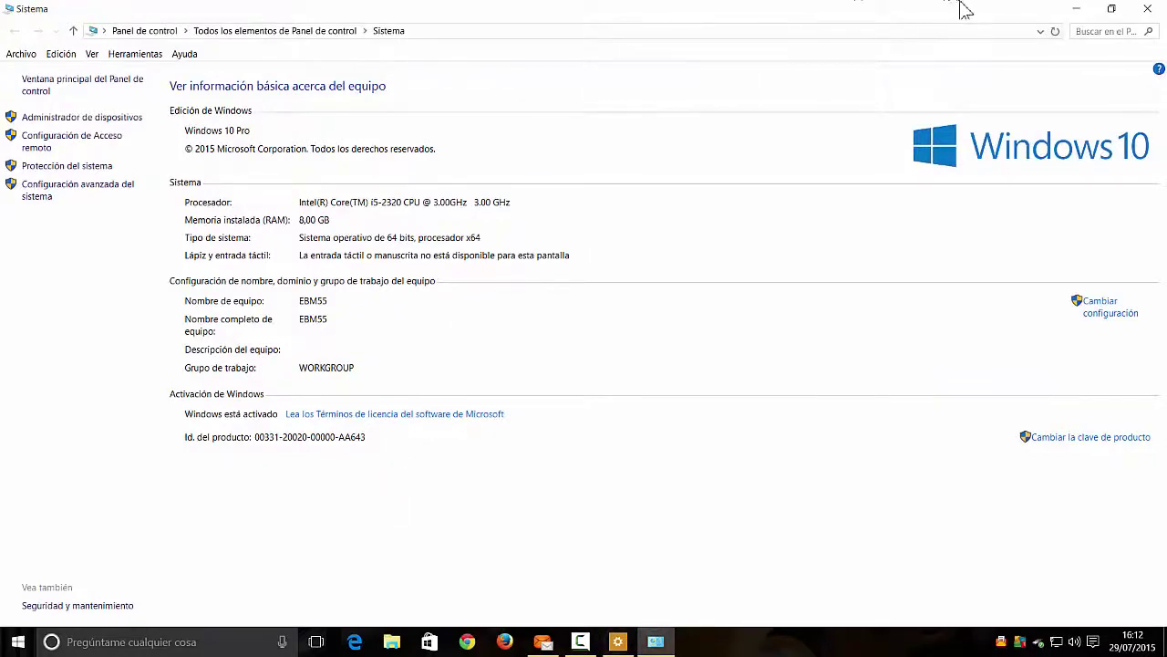
click(1148, 9)
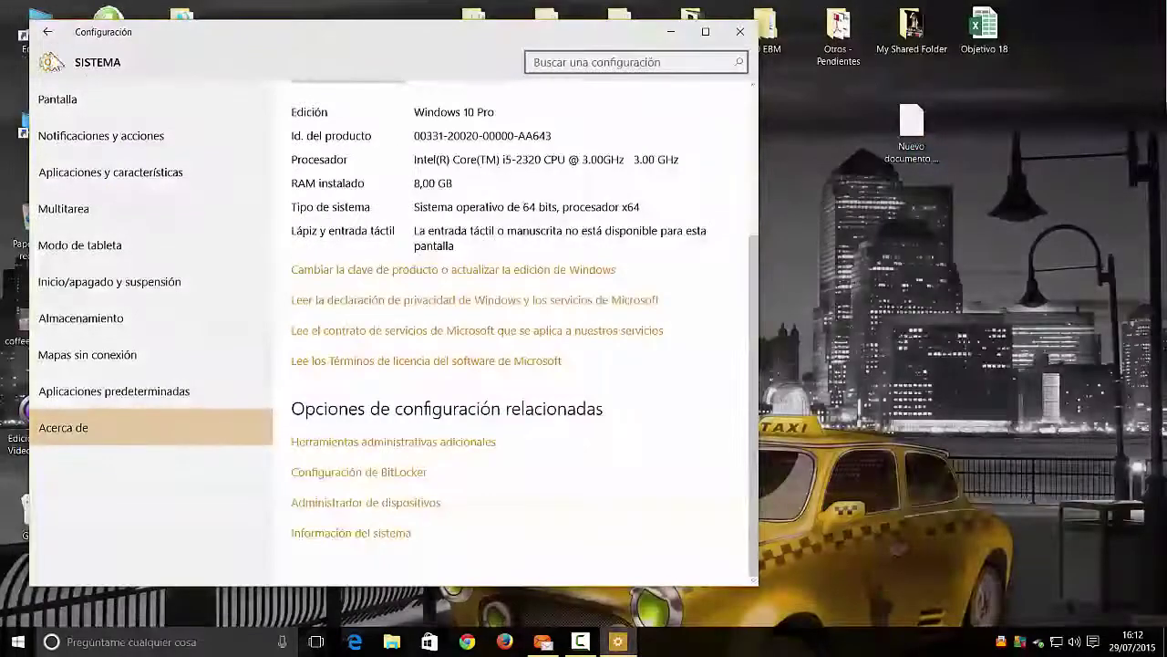
click(49, 37)
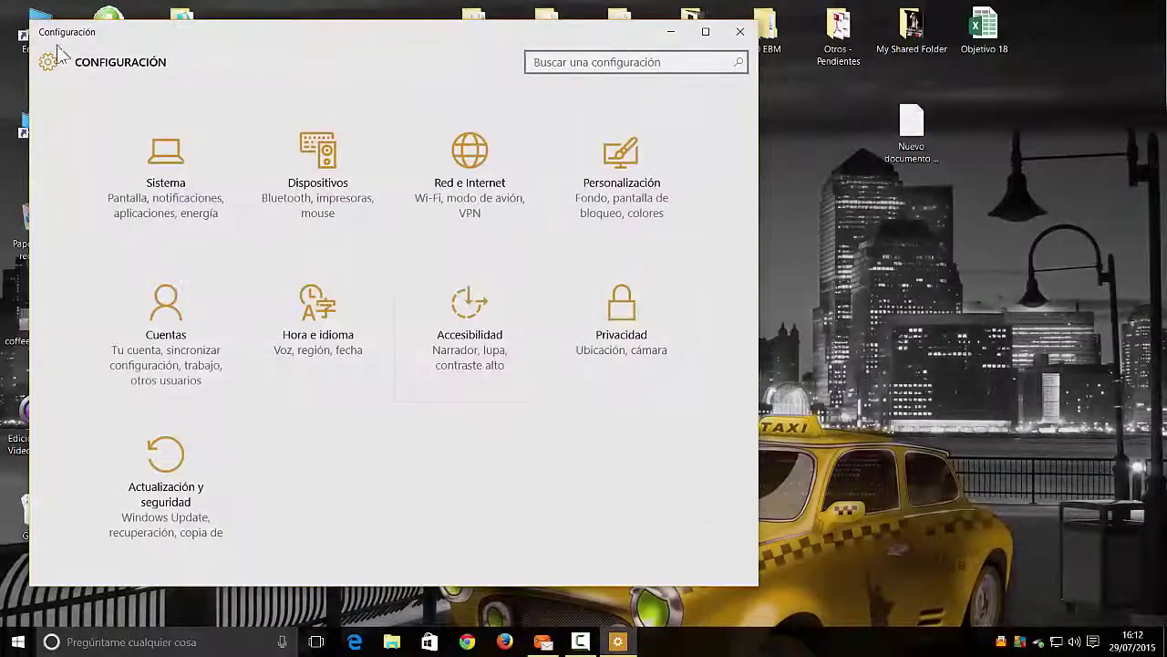
click(333, 191)
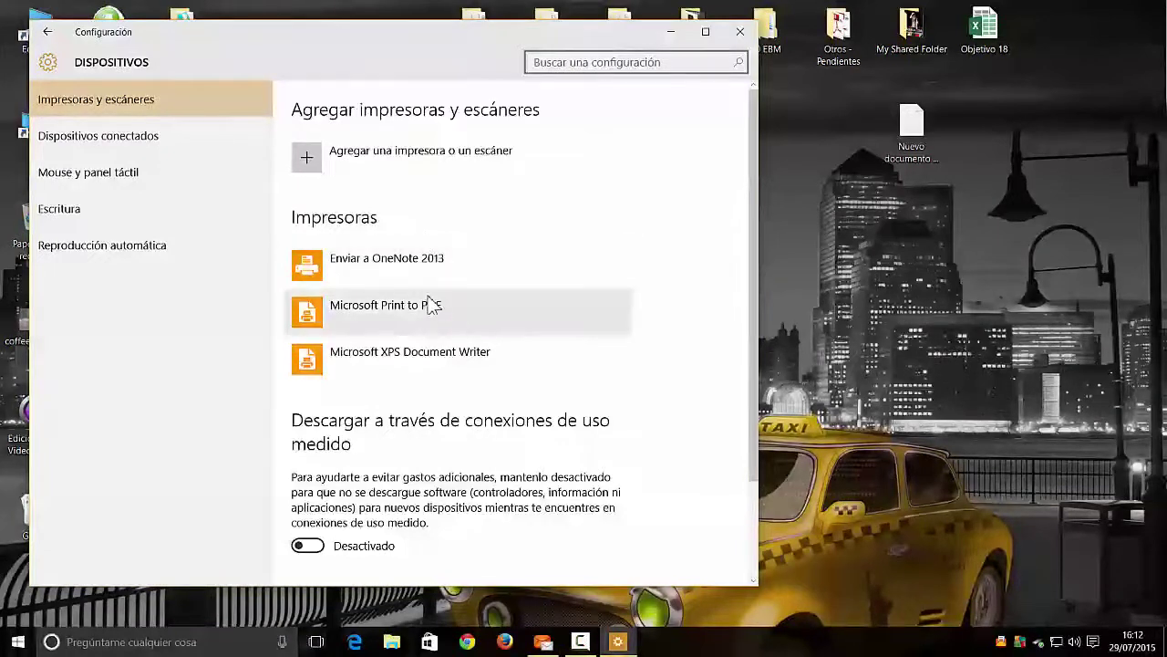
scroll(447, 310, down, 3)
scroll(458, 314, up, 3)
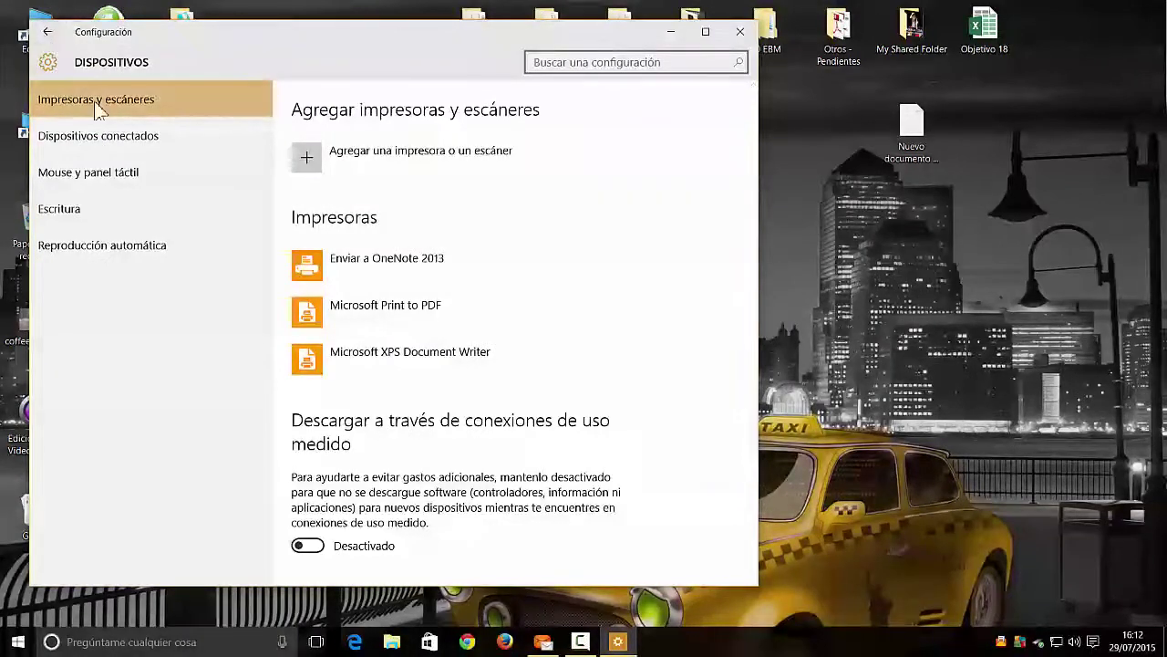
click(152, 137)
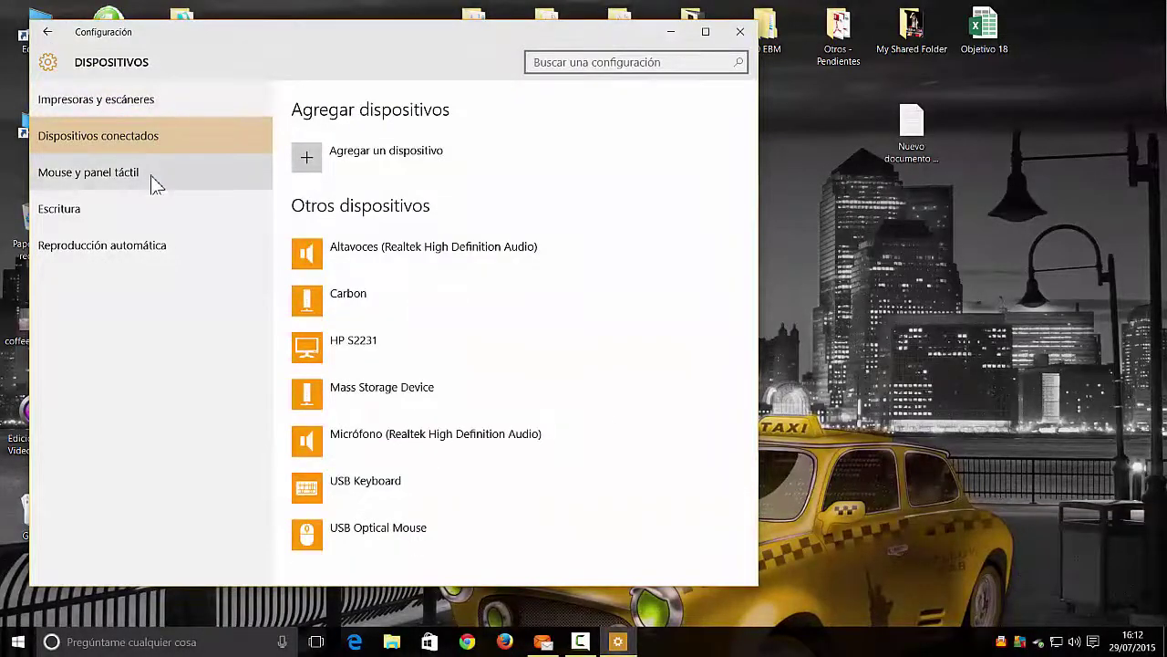
click(137, 177)
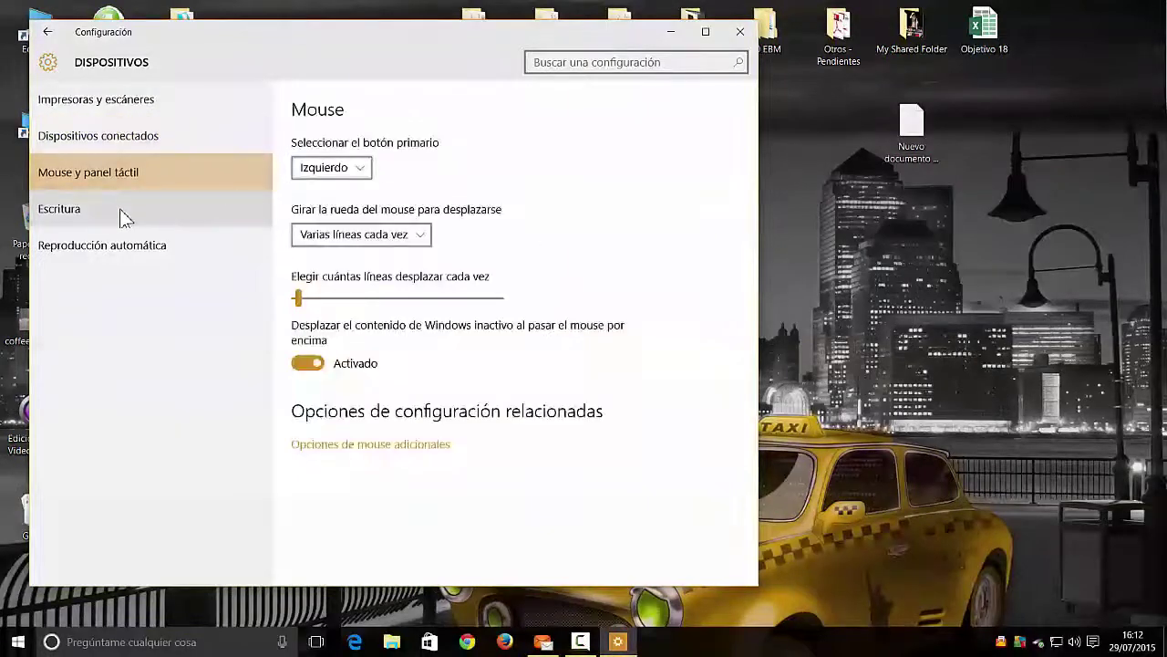
click(123, 213)
click(136, 246)
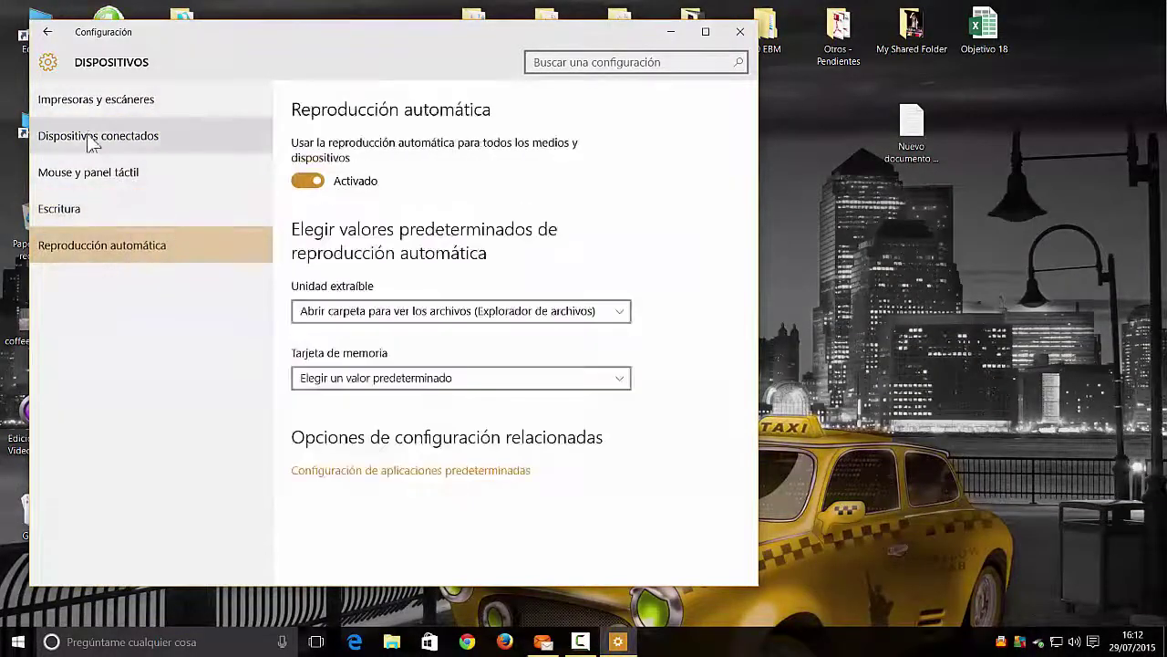
click(47, 33)
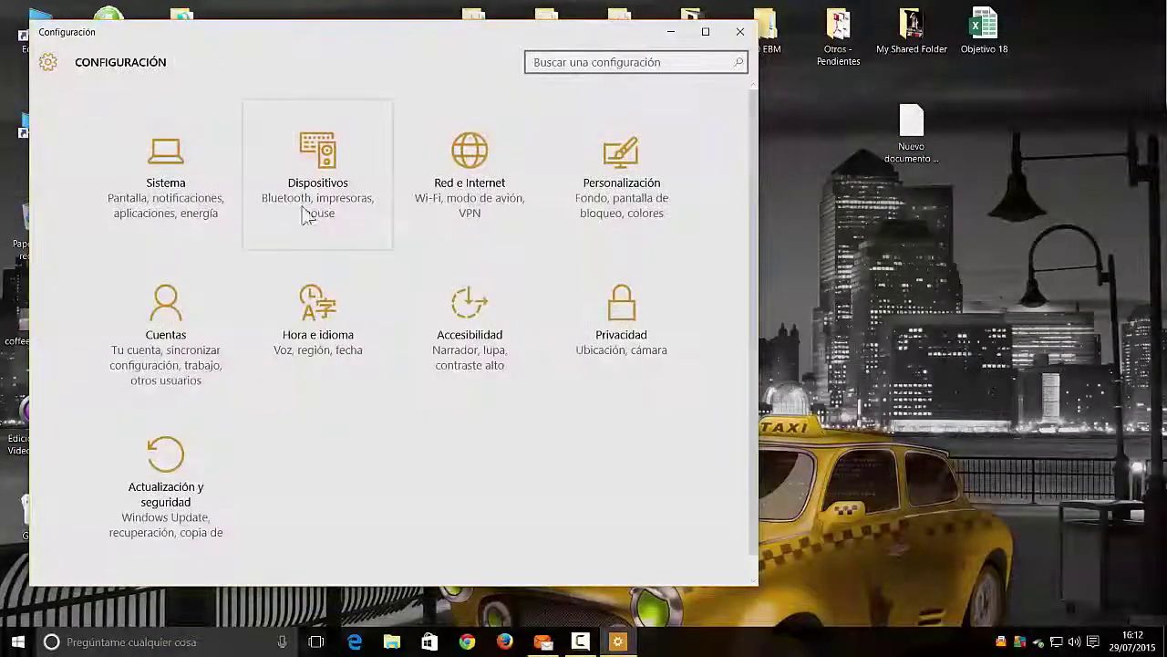
click(481, 163)
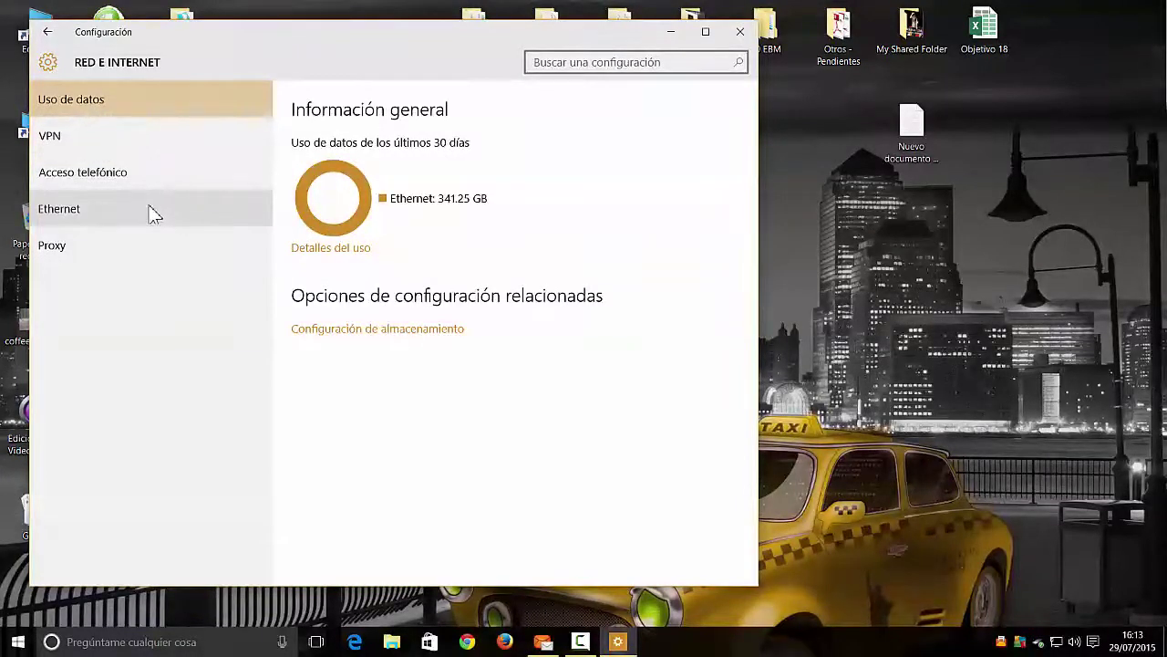
click(47, 33)
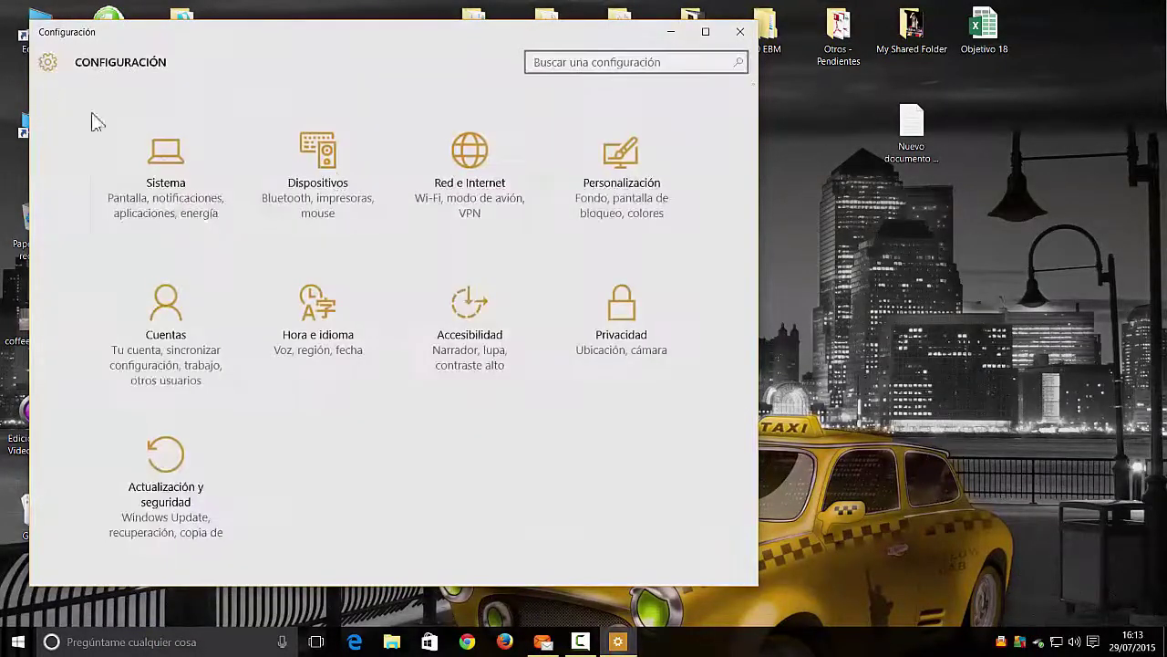
click(613, 178)
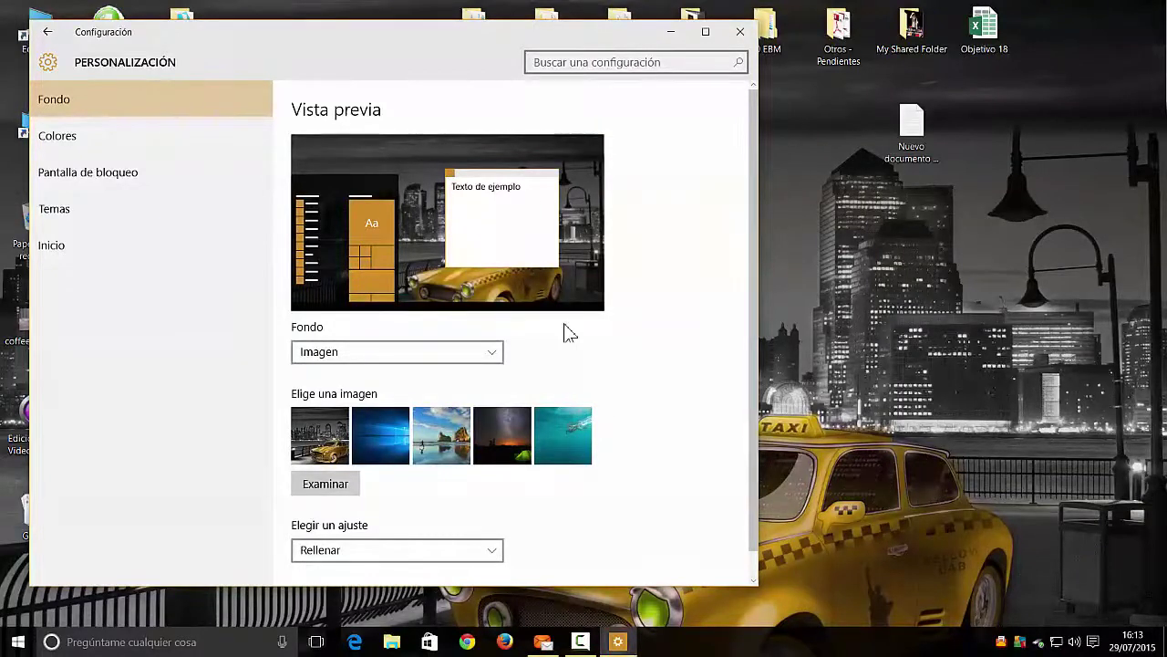
click(131, 148)
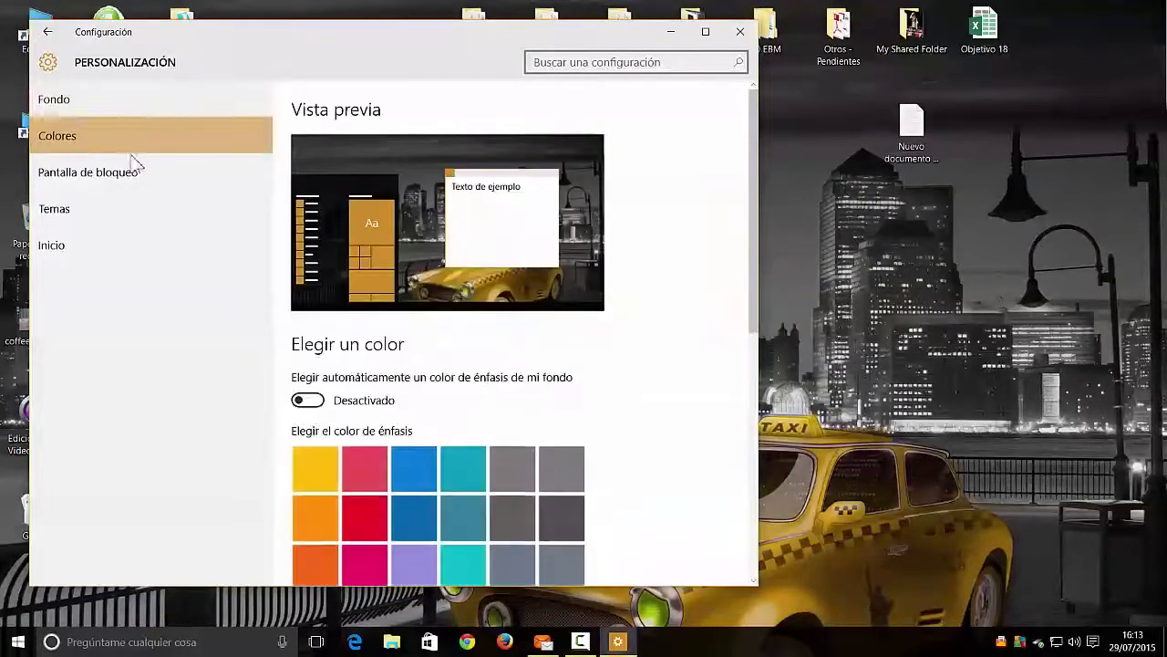
click(135, 173)
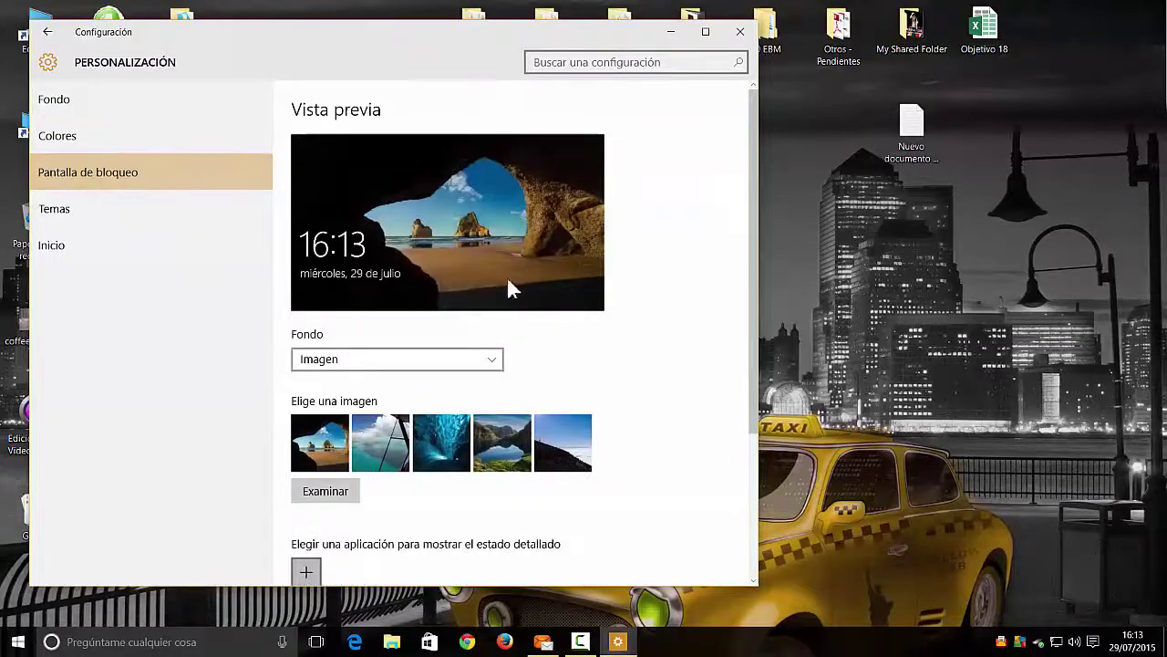
scroll(611, 333, down, 5)
scroll(611, 333, up, 5)
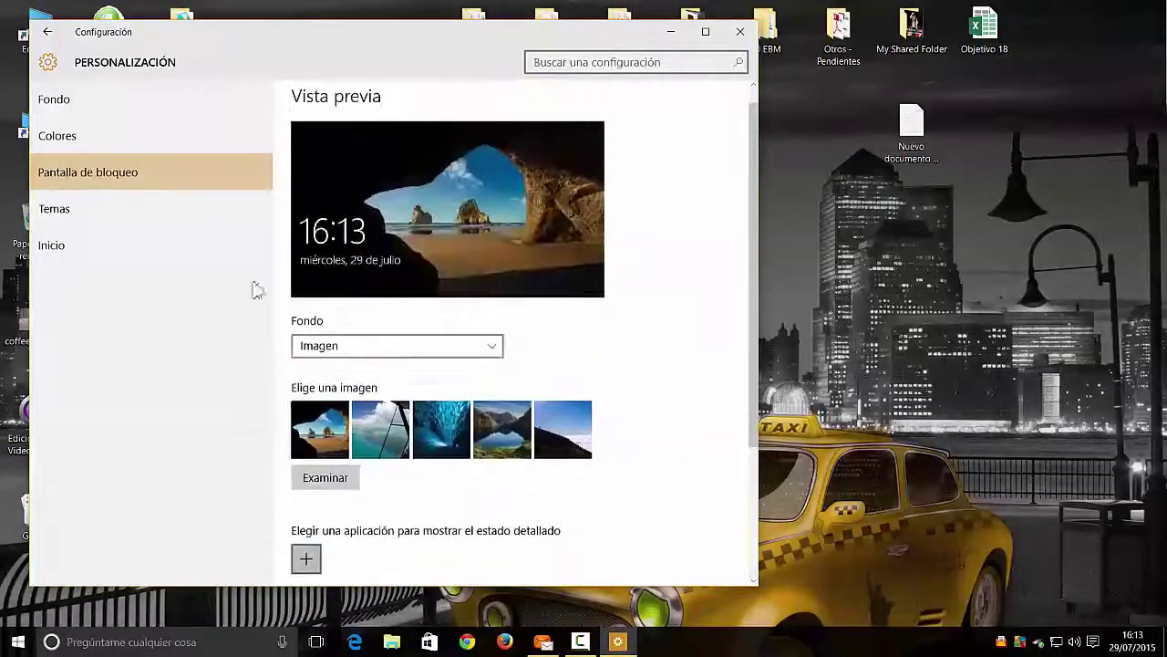
click(79, 217)
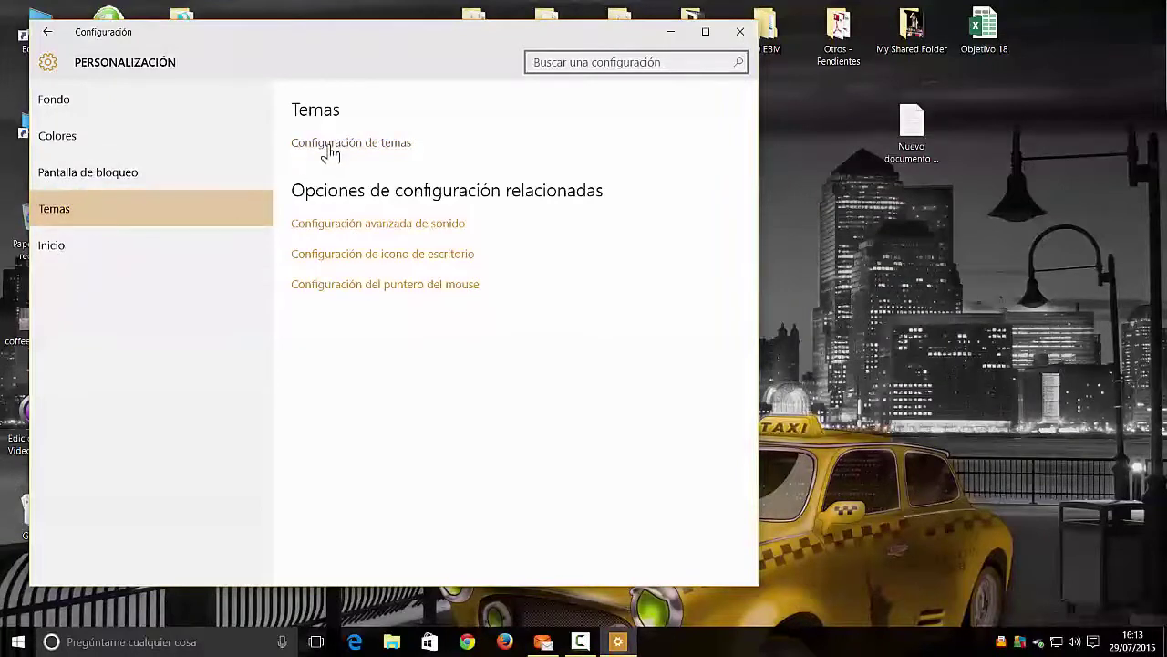
click(77, 255)
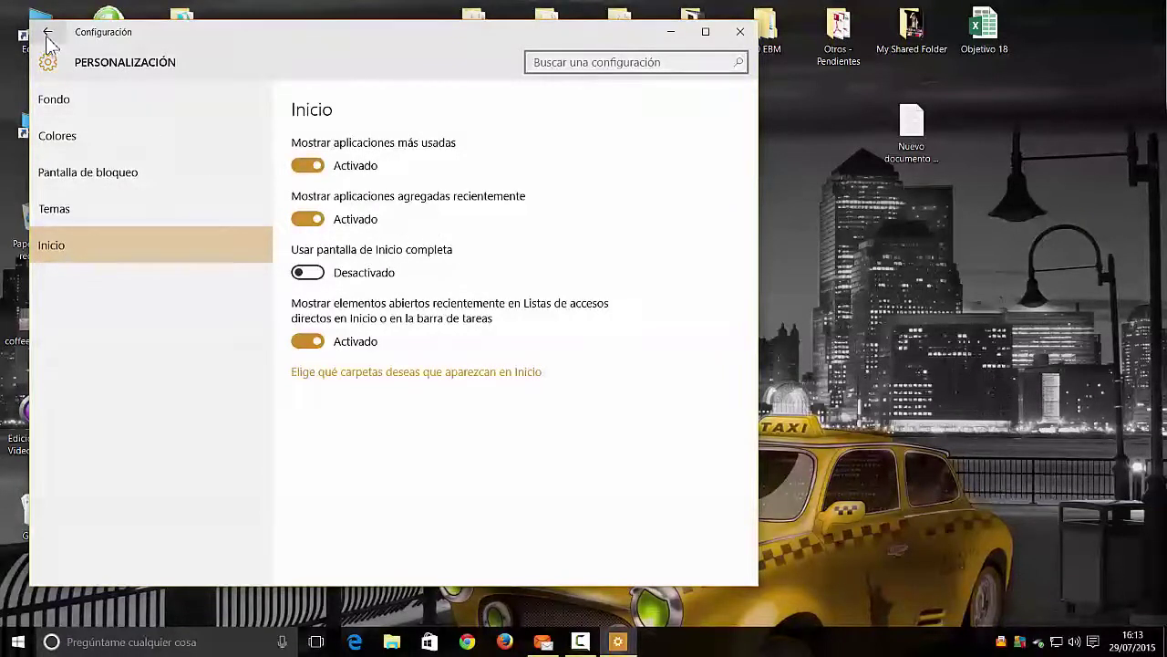
click(19, 641)
click(98, 100)
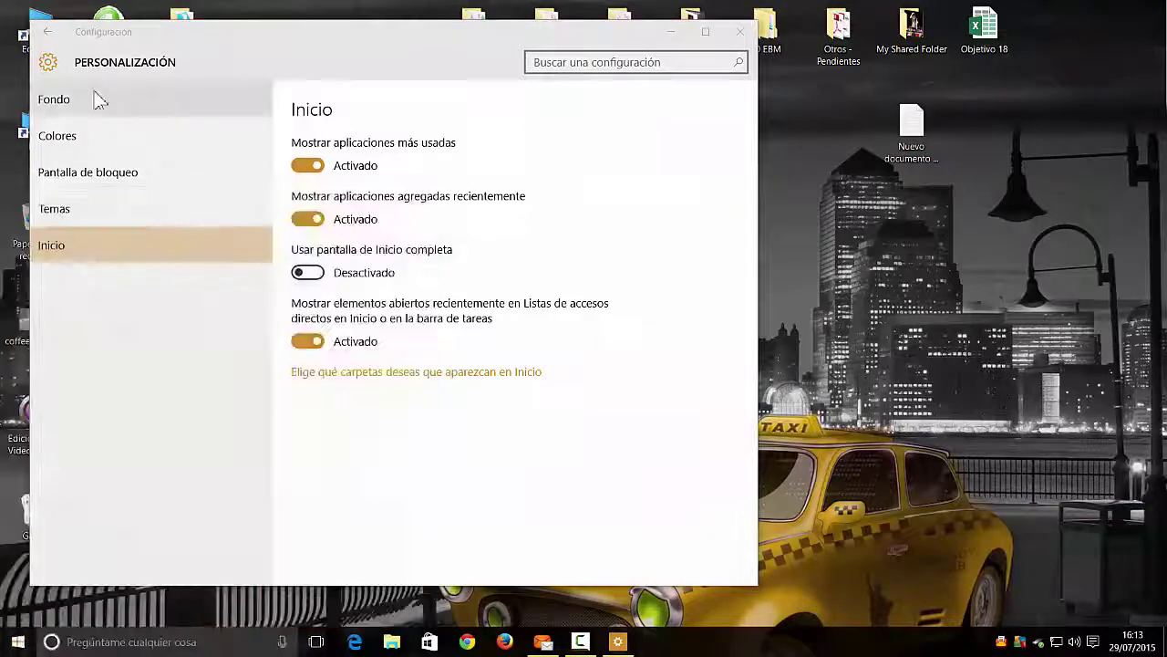
click(46, 32)
Open Cuentas in Settings and browse its account info and sign-in options pages.
click(167, 331)
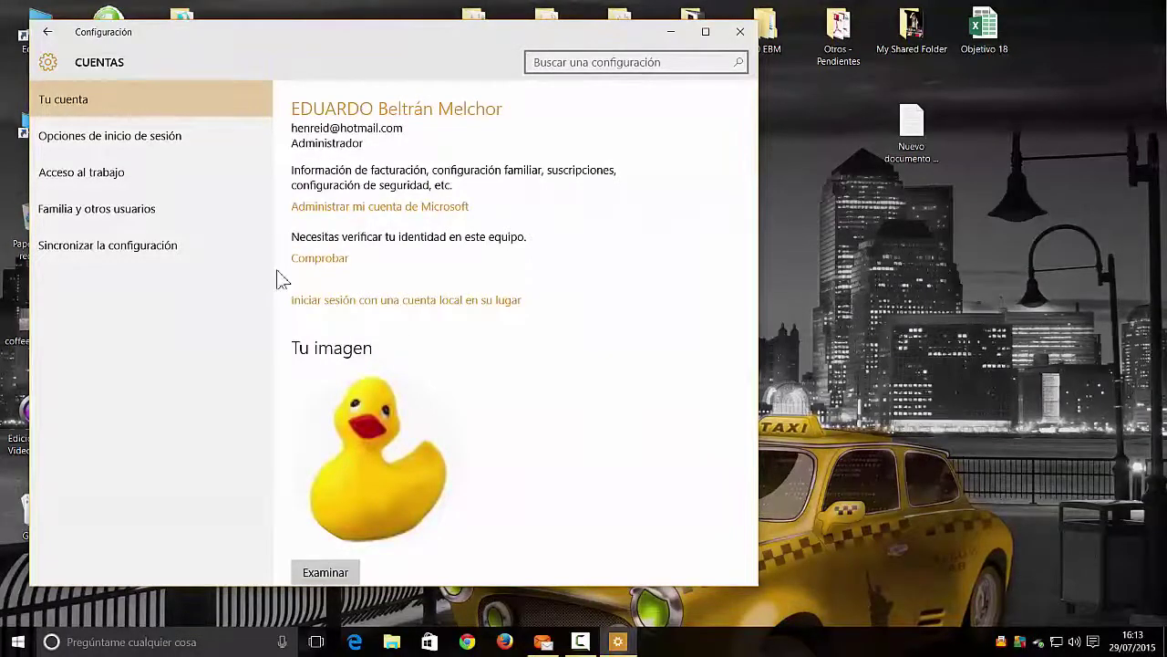
scroll(420, 142, down, 1)
scroll(420, 139, down, 1)
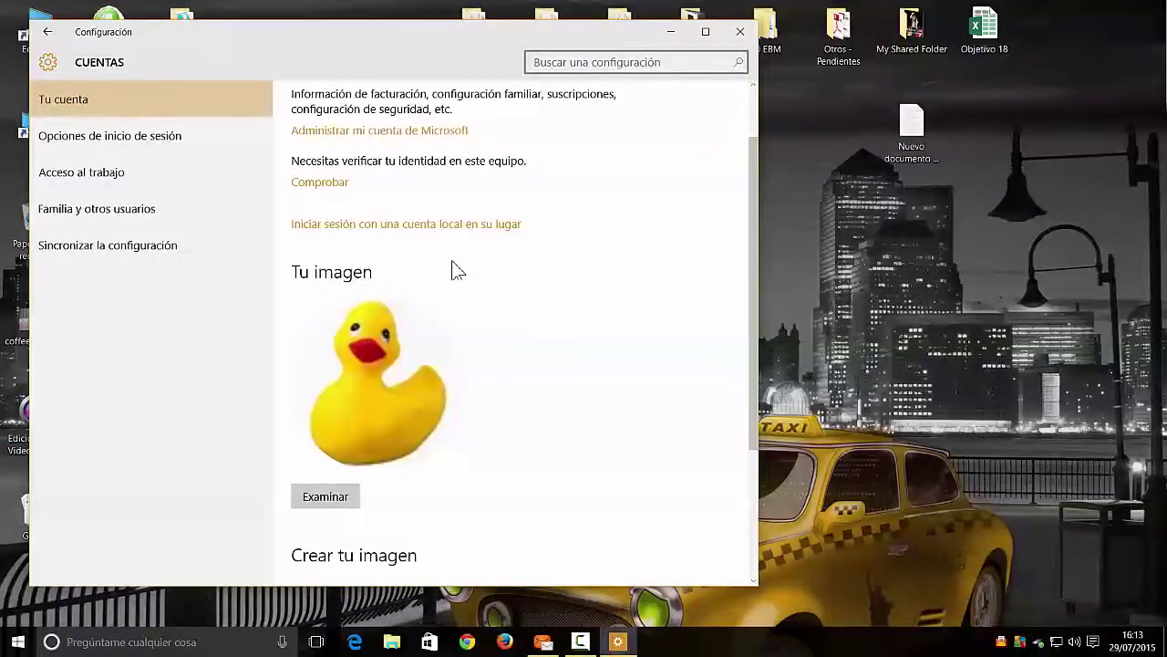
click(214, 148)
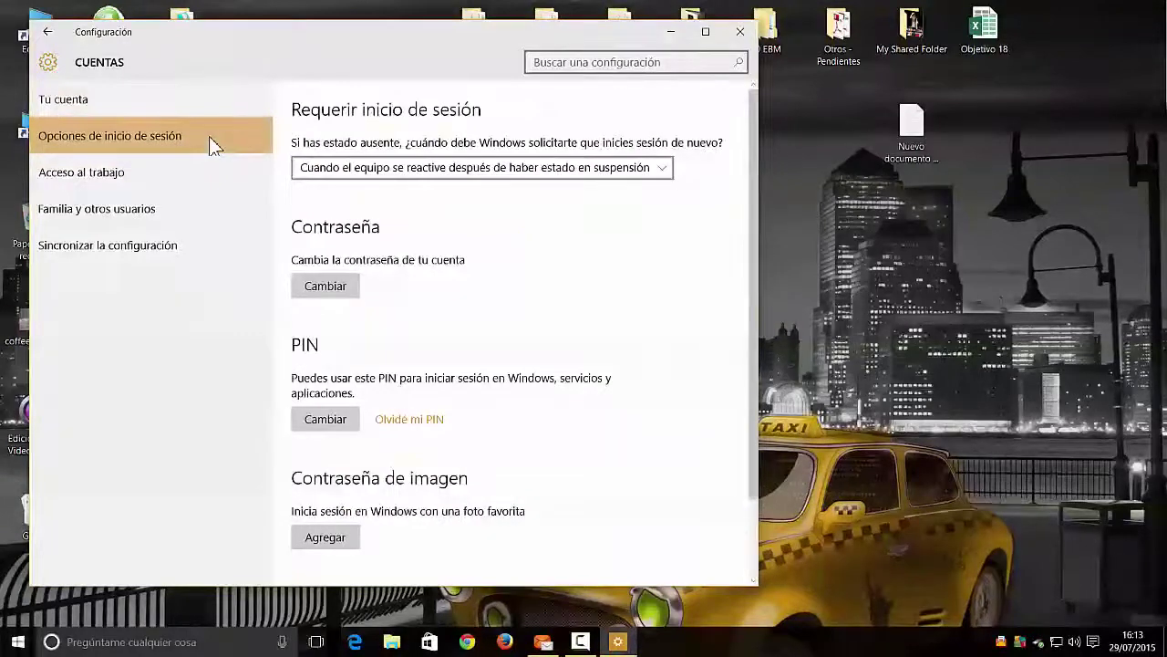
scroll(502, 289, down, 2)
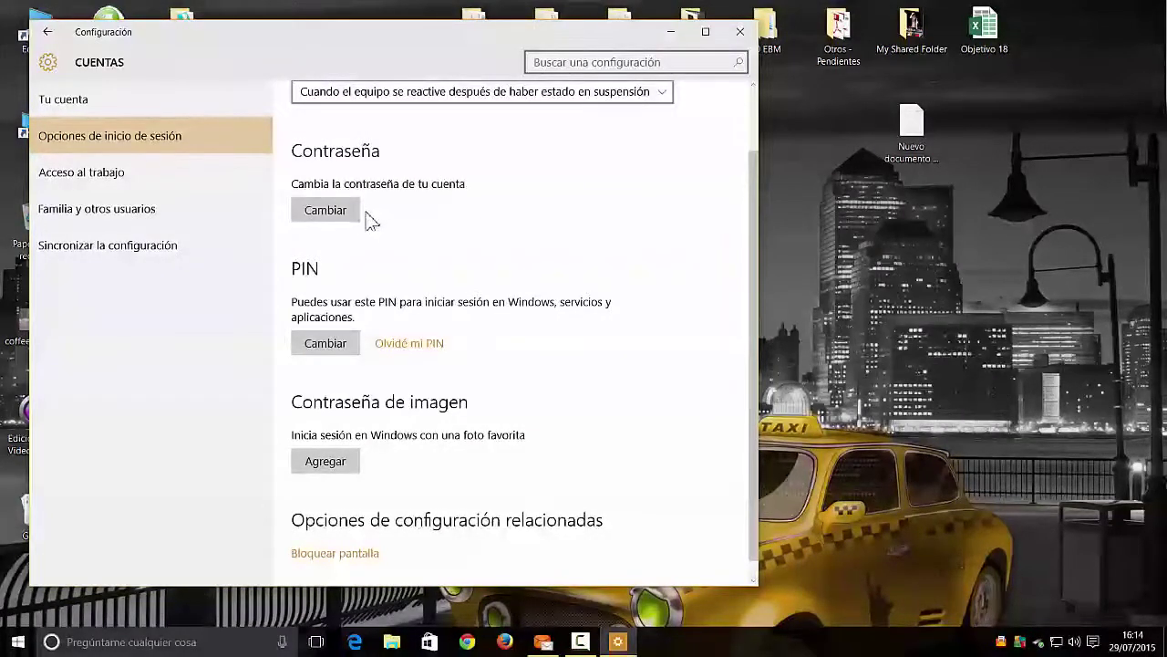
View Acceso al trabajo, Familia y otros usuarios and Sincronizar la configuración, then go back home.
click(114, 178)
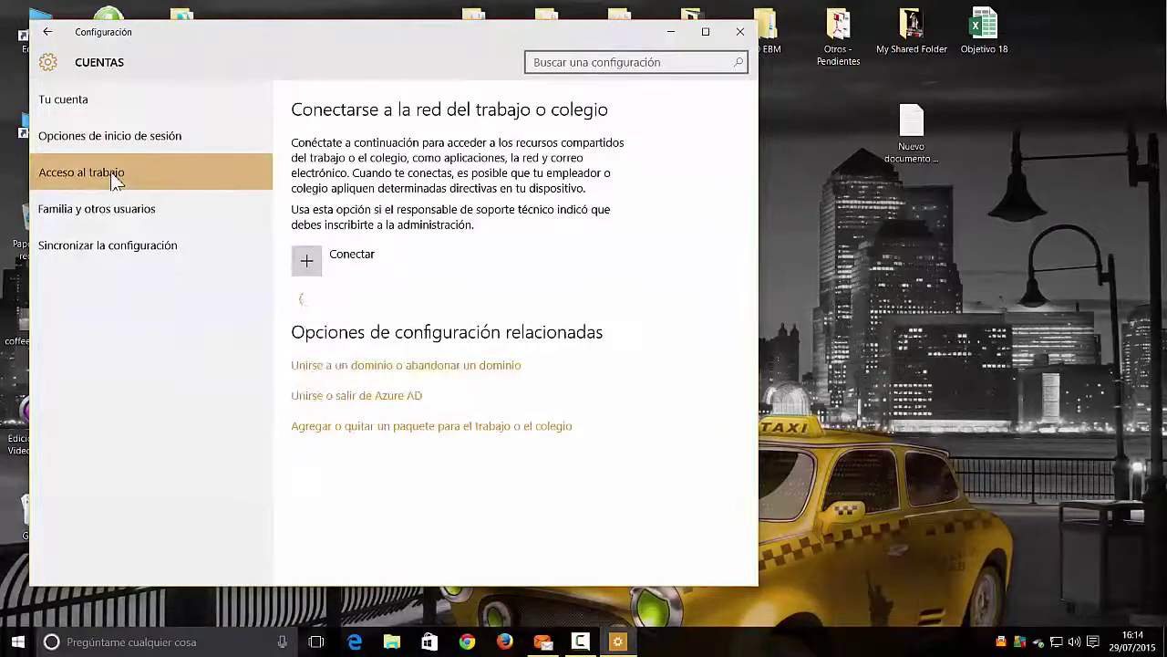
click(128, 223)
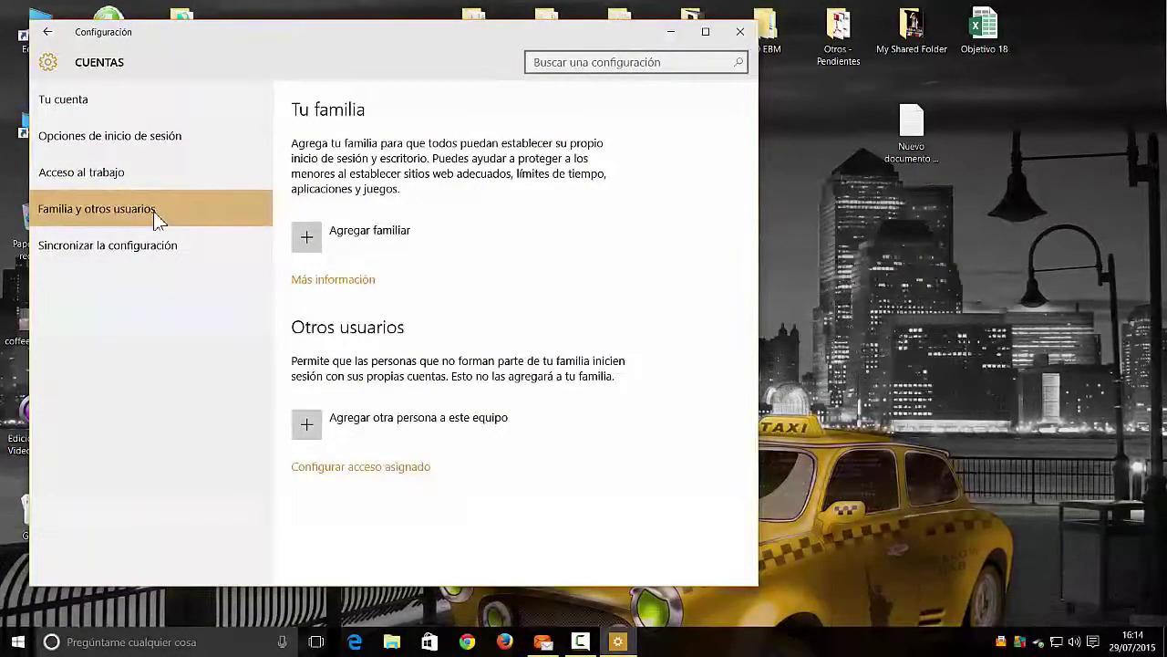
click(157, 249)
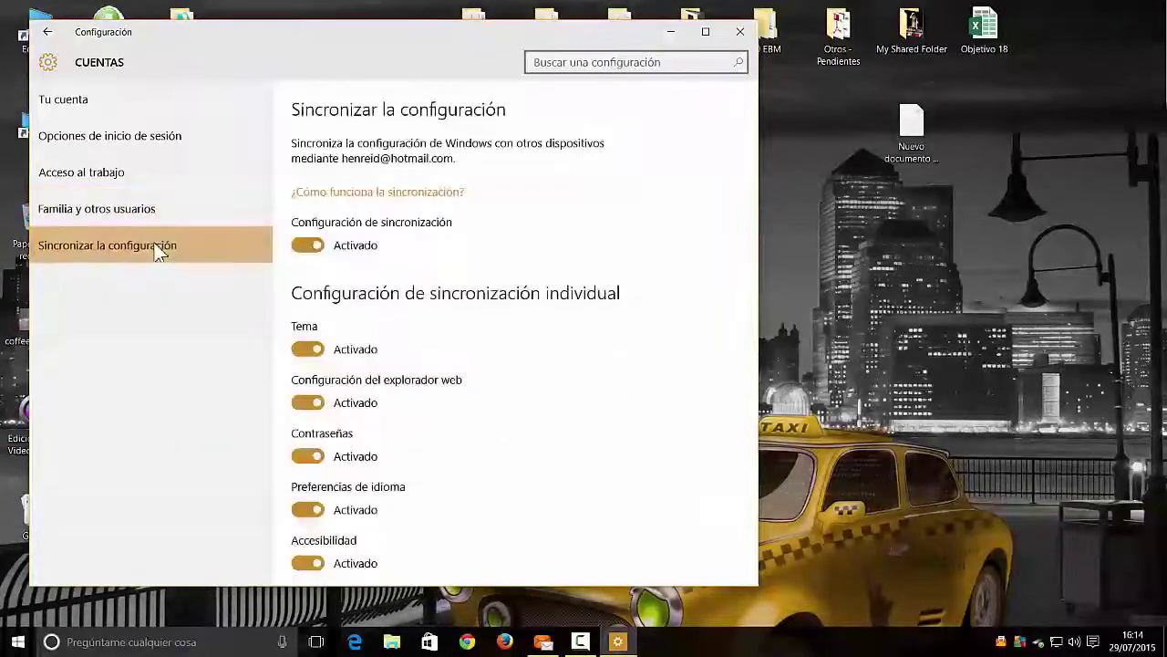
click(47, 33)
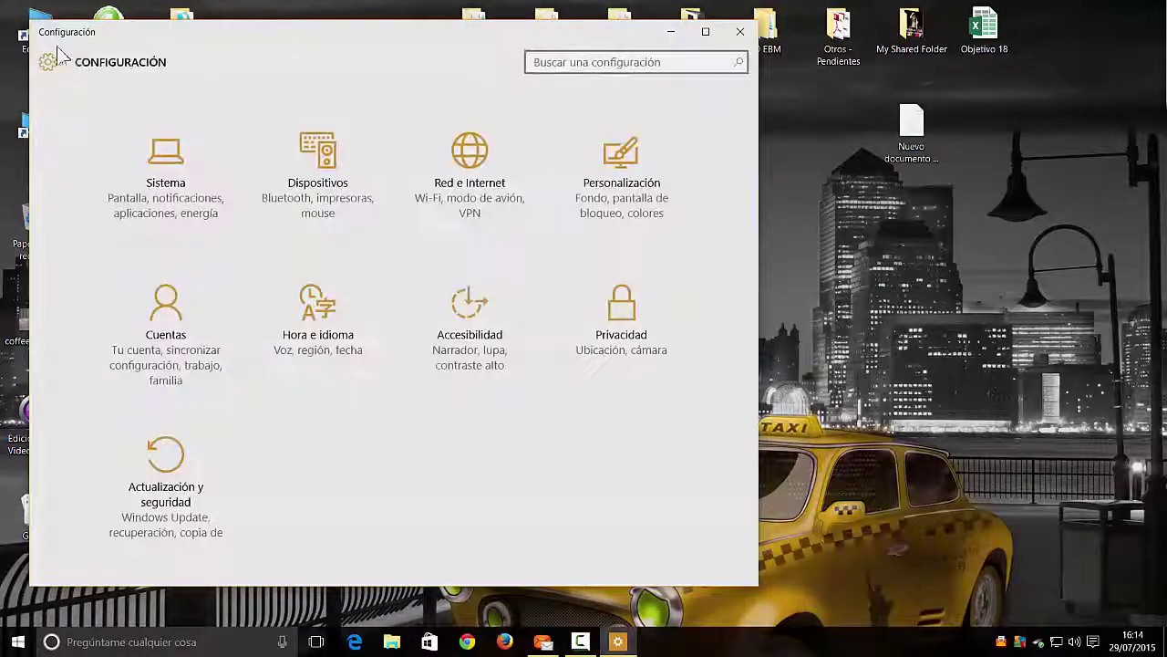
click(318, 328)
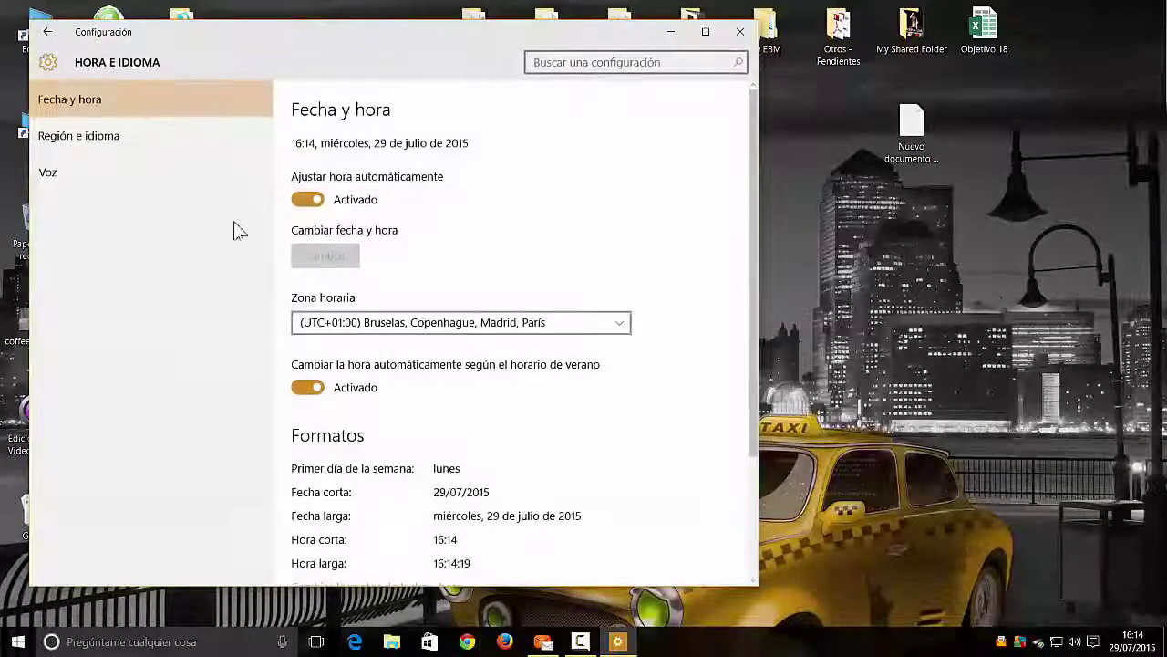
click(47, 37)
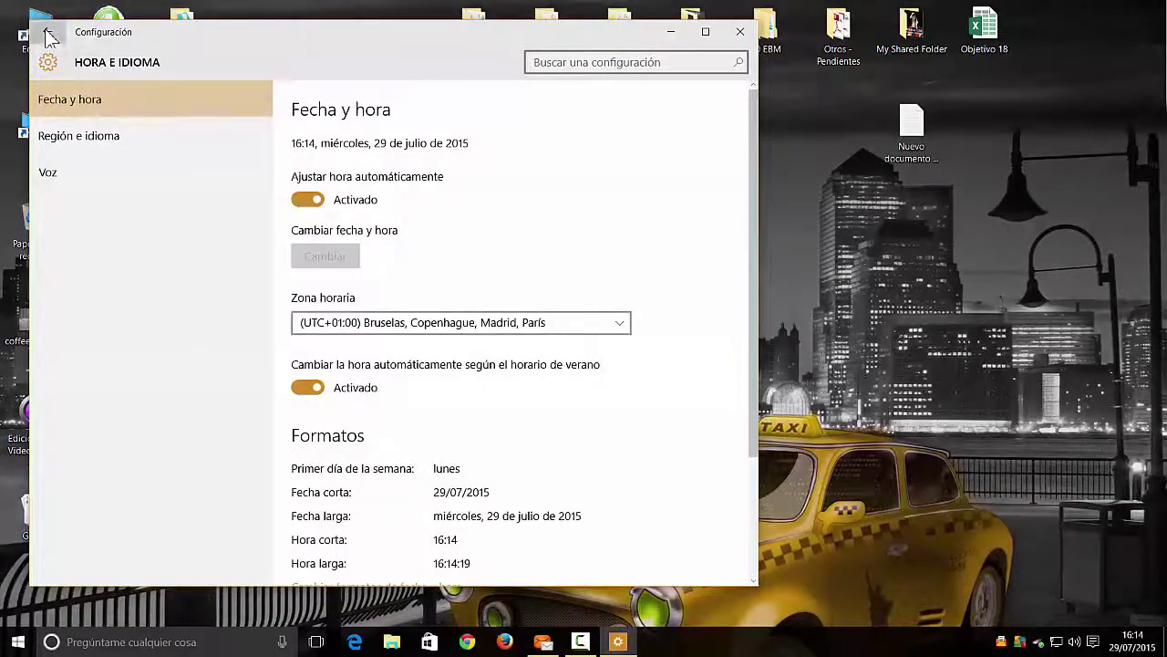
click(477, 335)
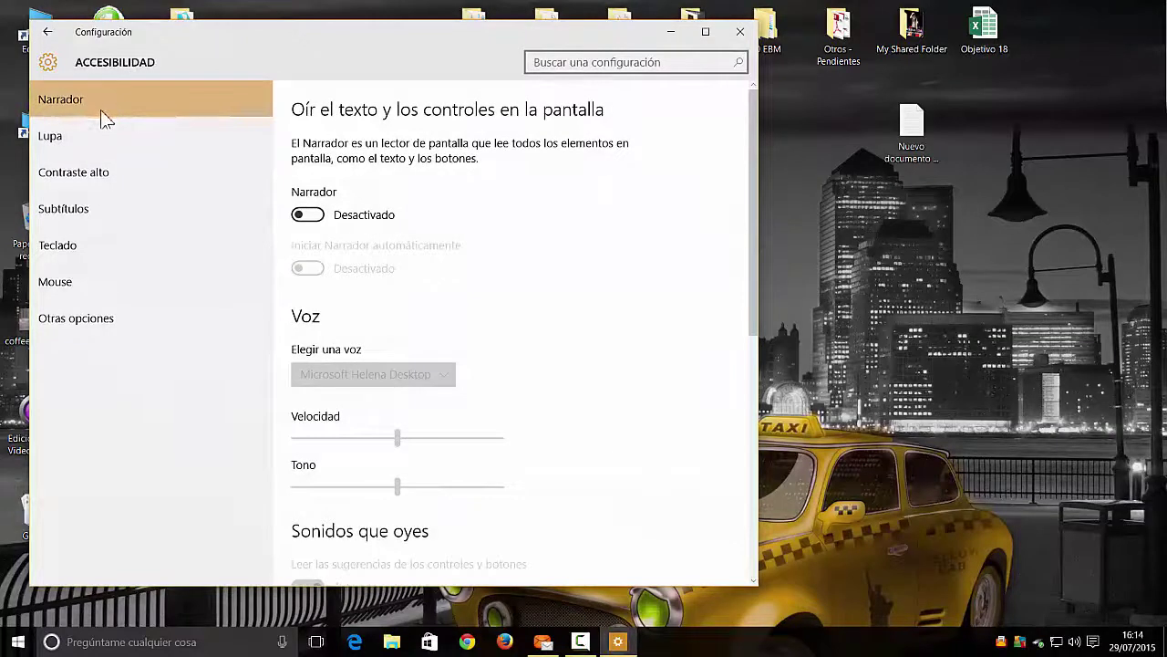
click(46, 34)
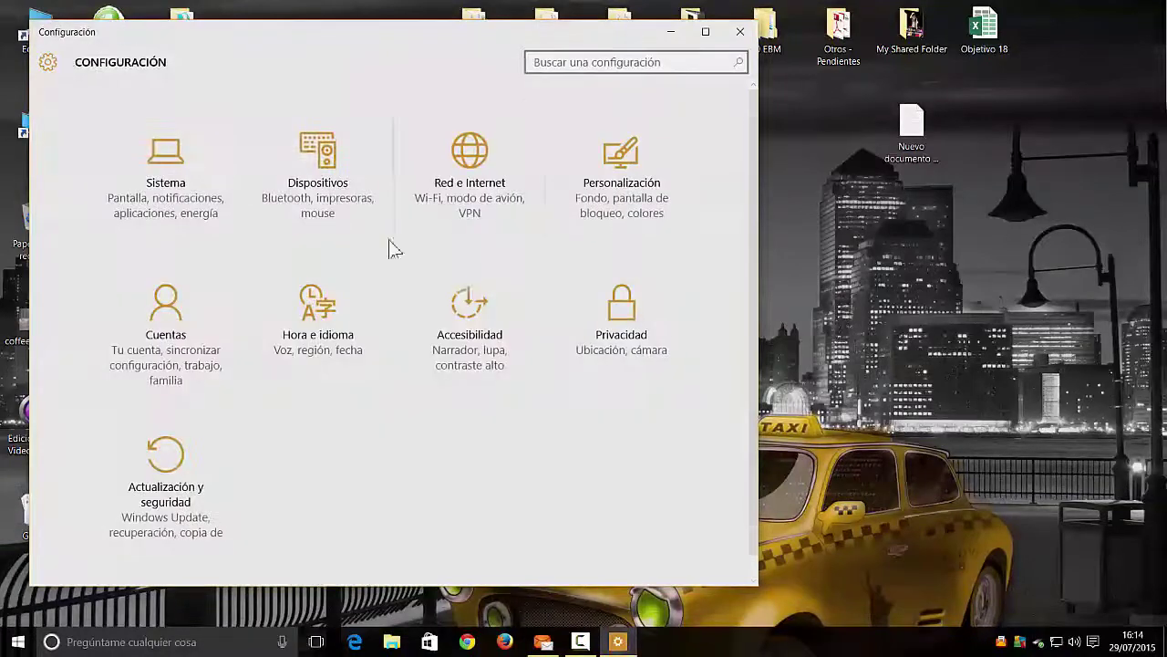
click(634, 324)
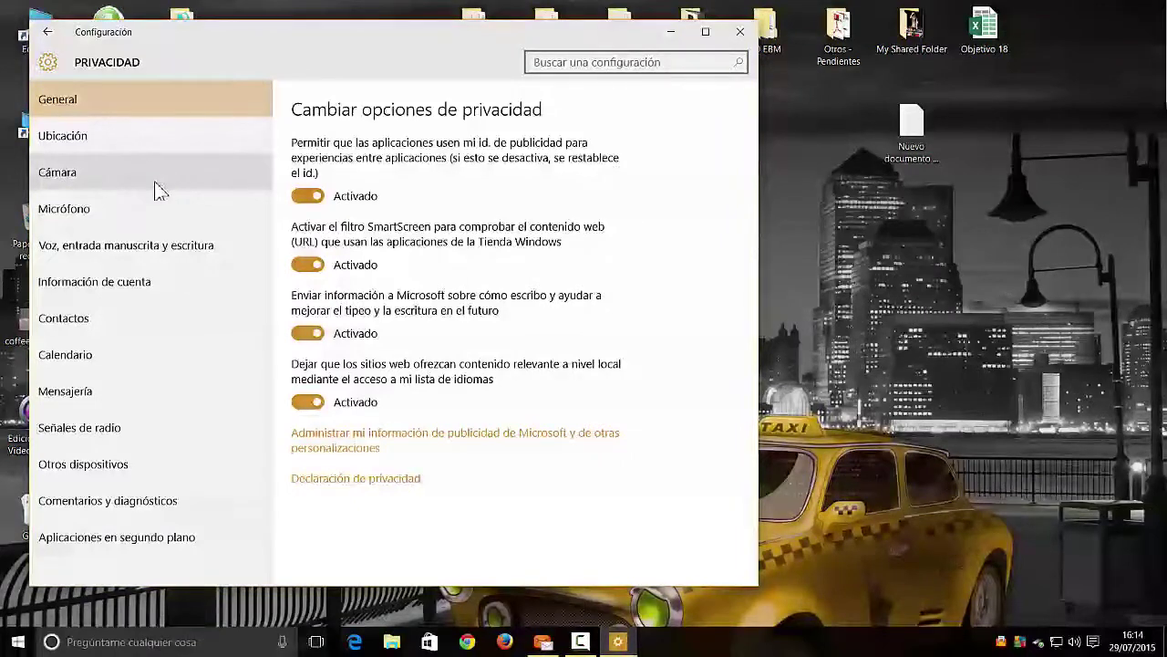
click(96, 179)
click(84, 205)
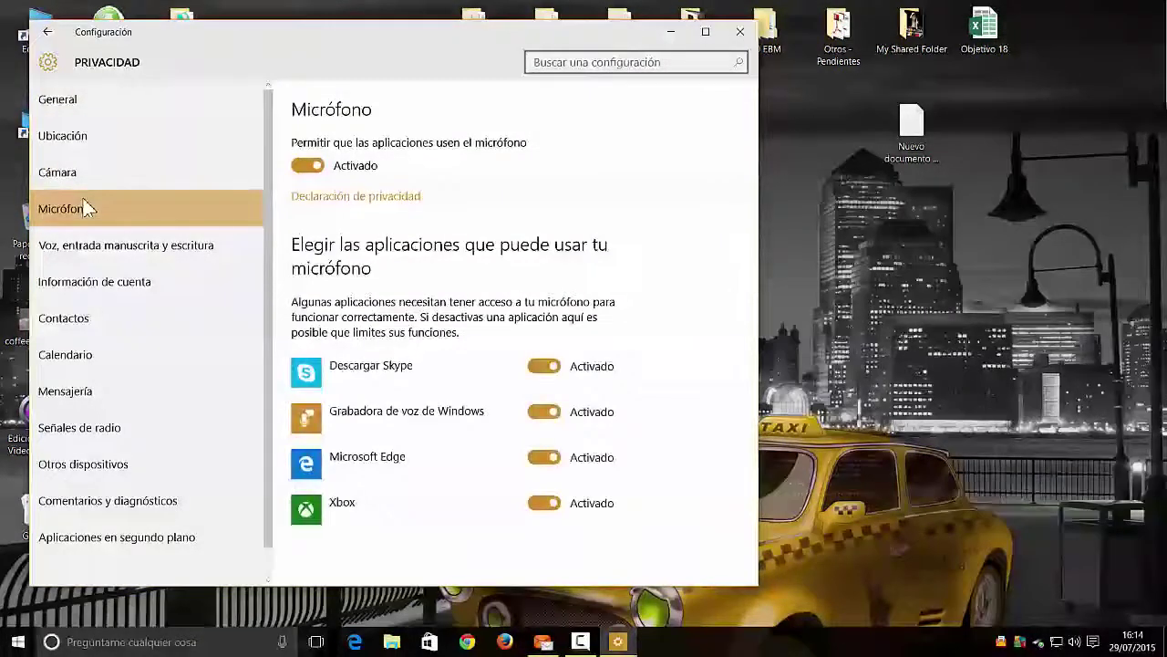
click(106, 175)
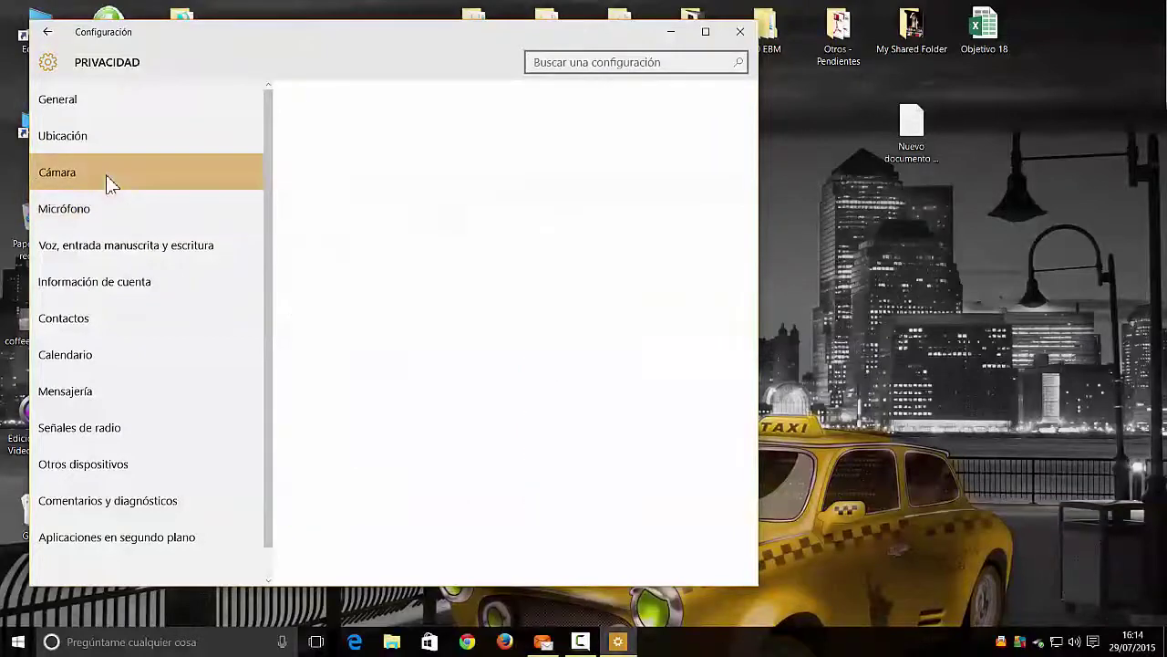
click(47, 32)
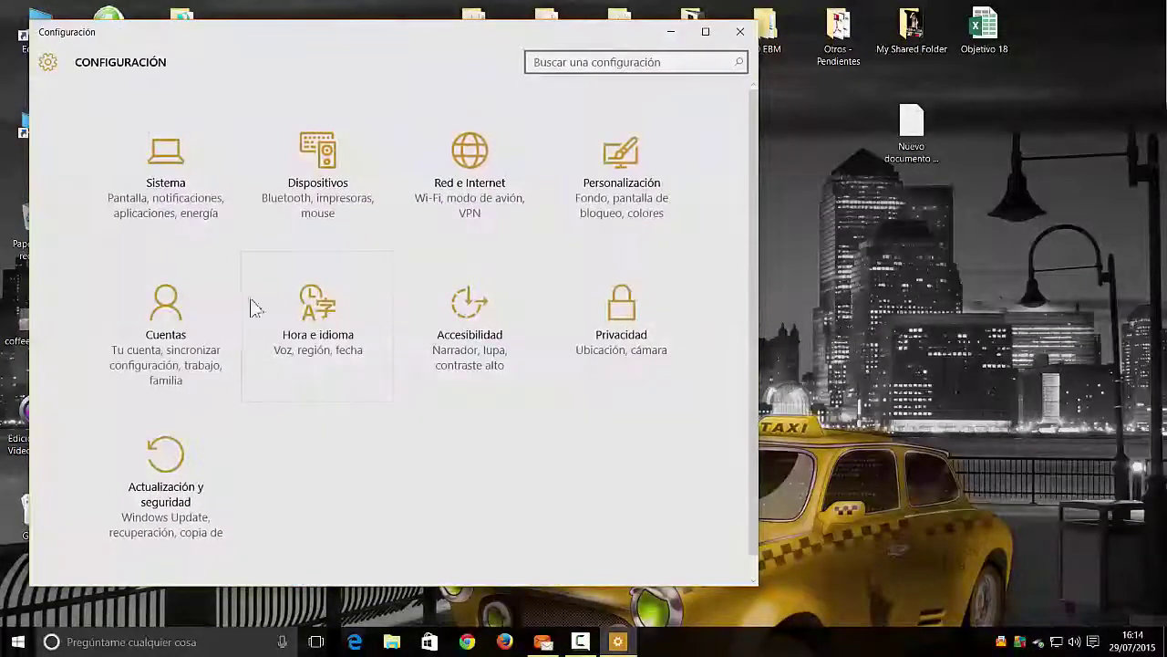
click(176, 477)
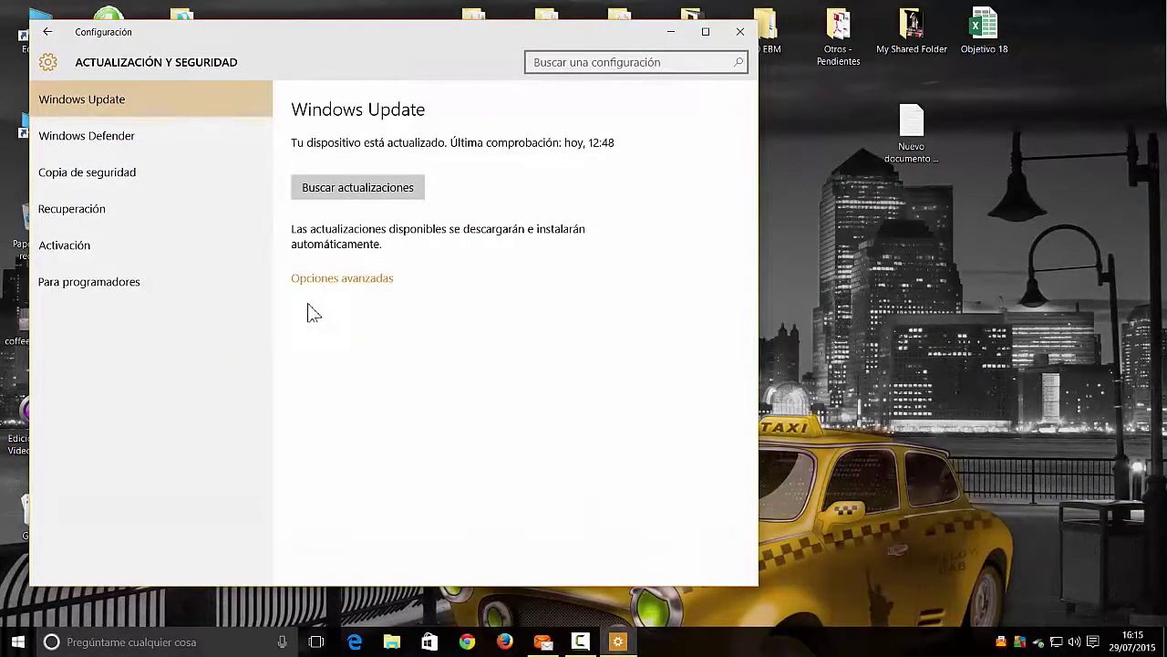
click(138, 140)
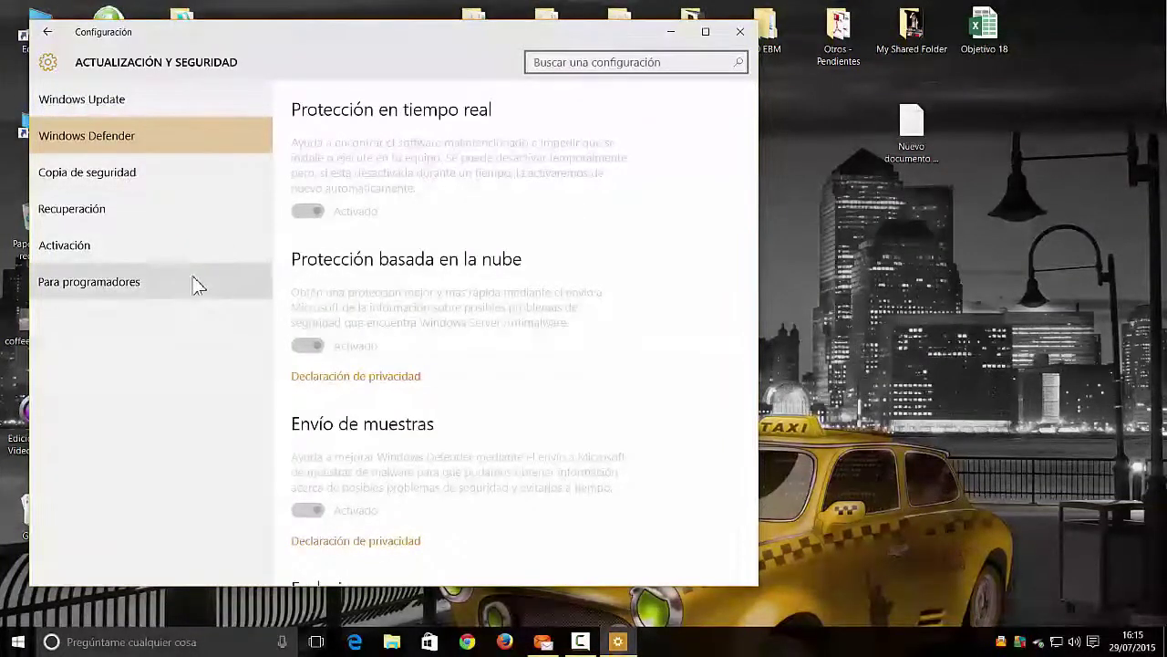
scroll(726, 243, down, 2)
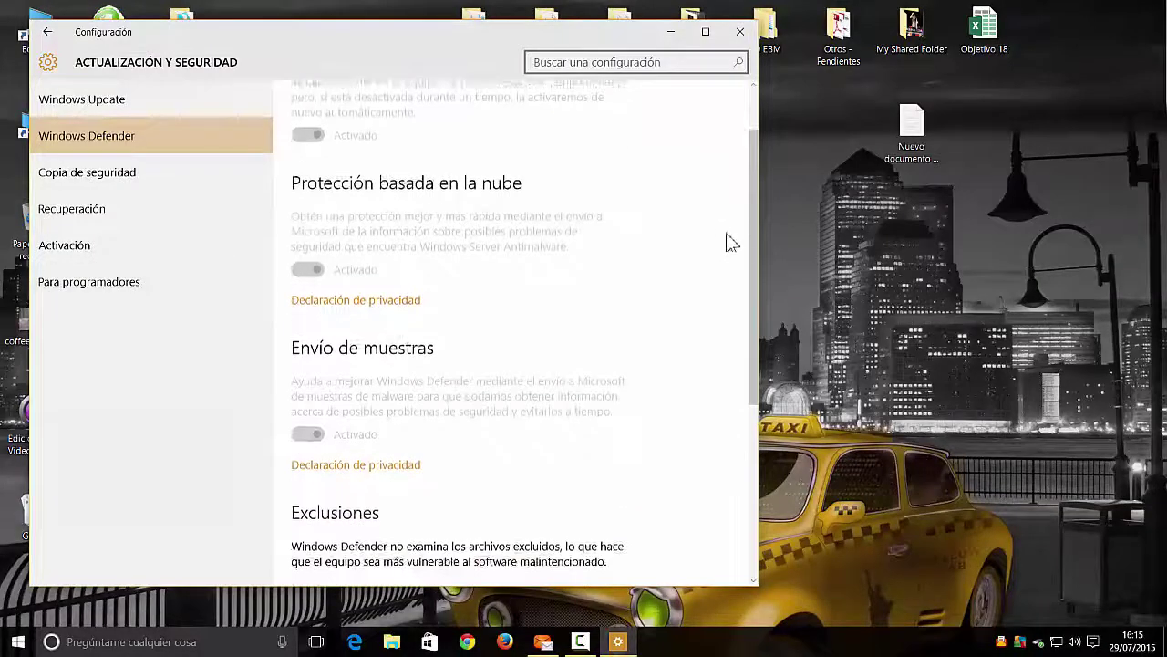
scroll(751, 292, down, 1)
drag(754, 331, 740, 161)
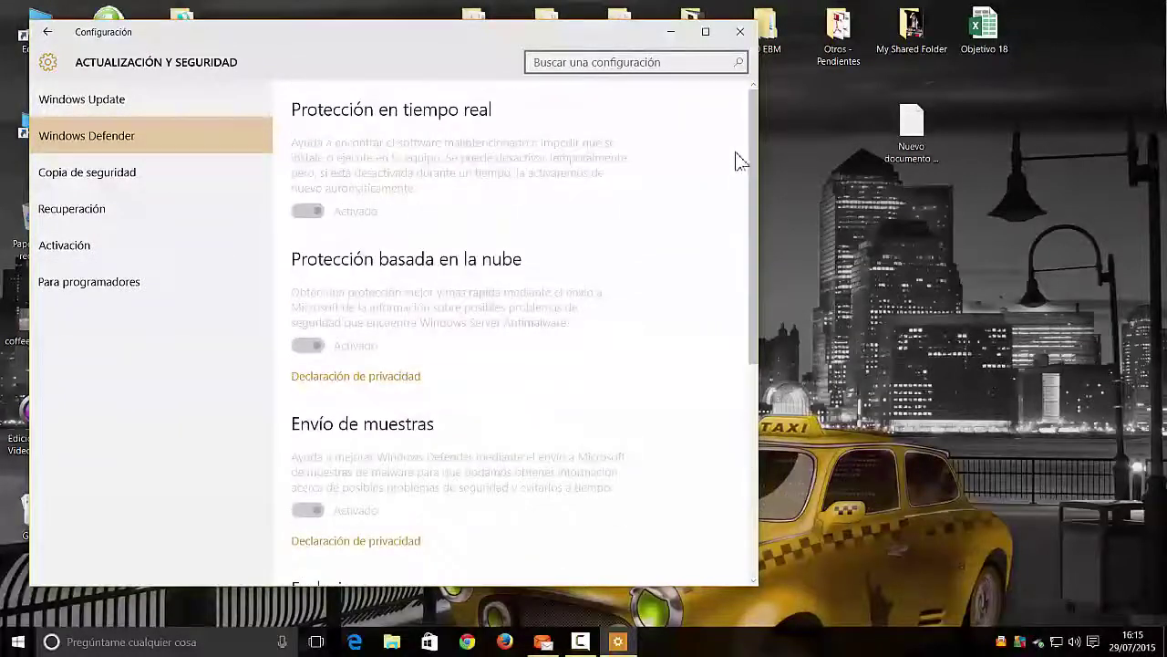
click(162, 180)
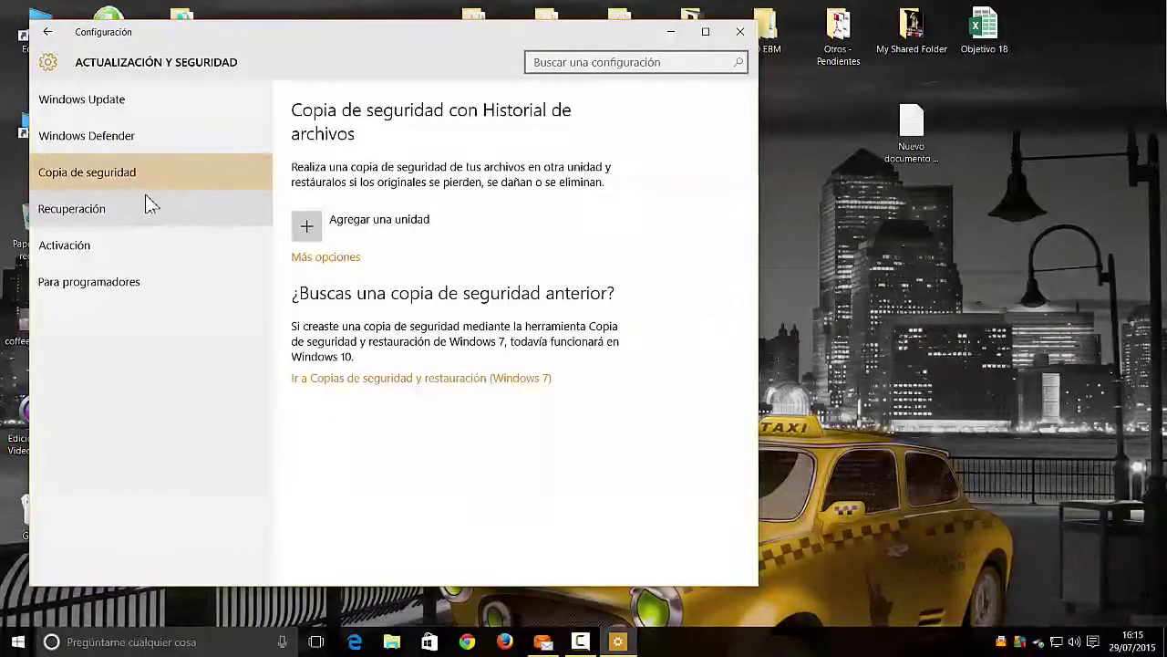
click(101, 217)
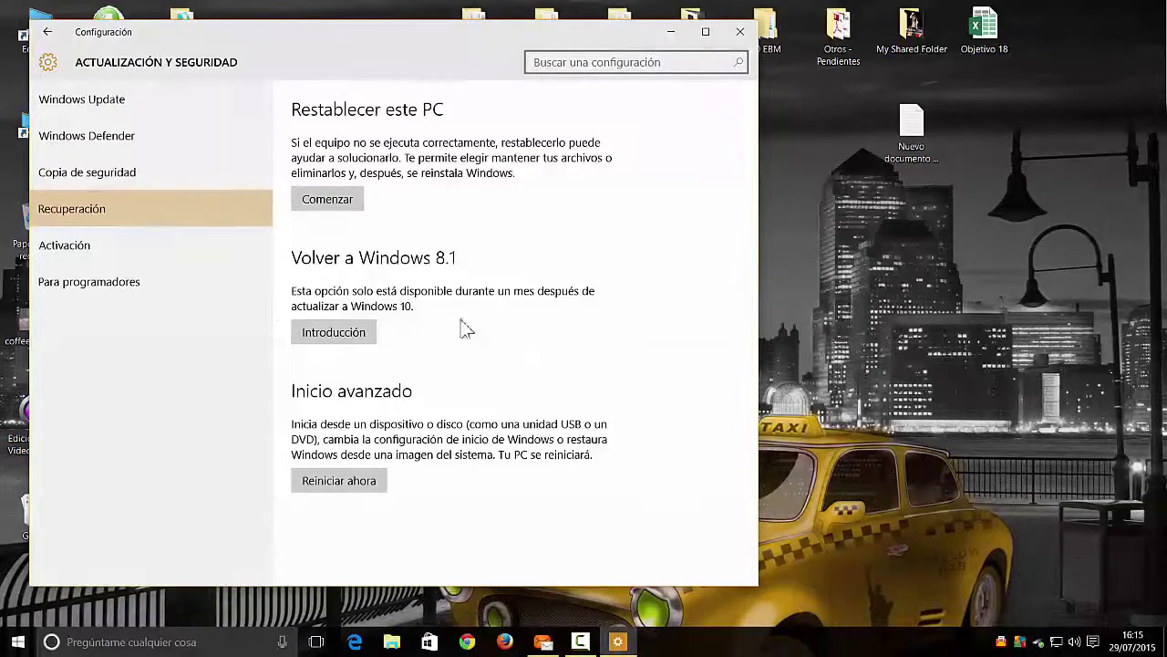
click(156, 246)
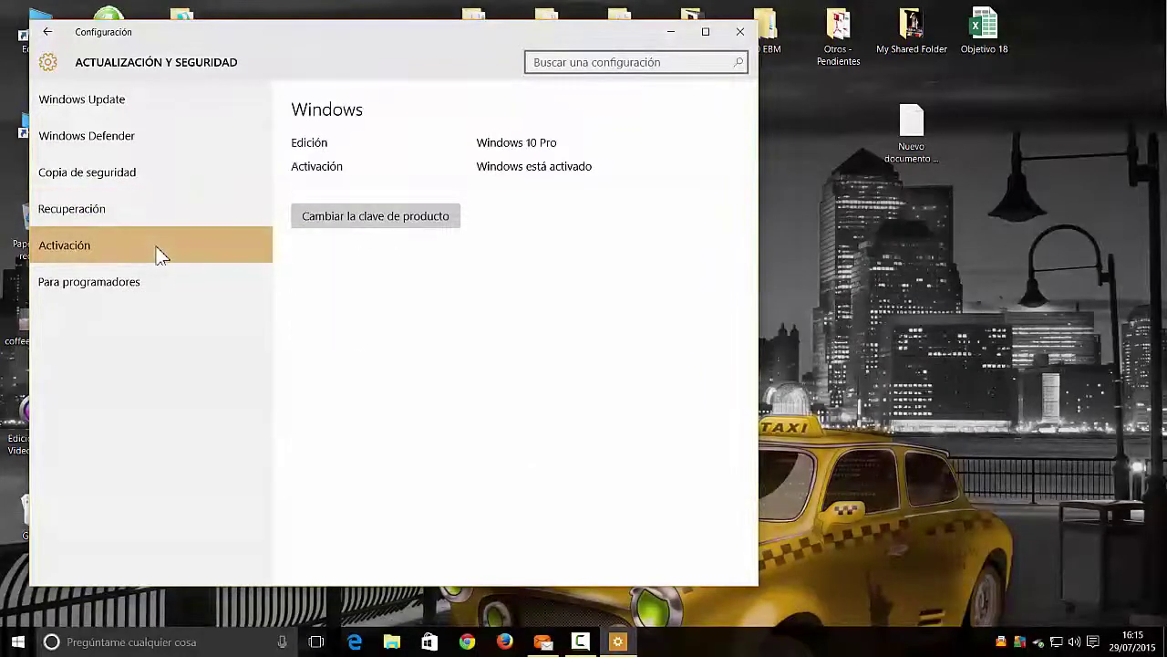
click(128, 284)
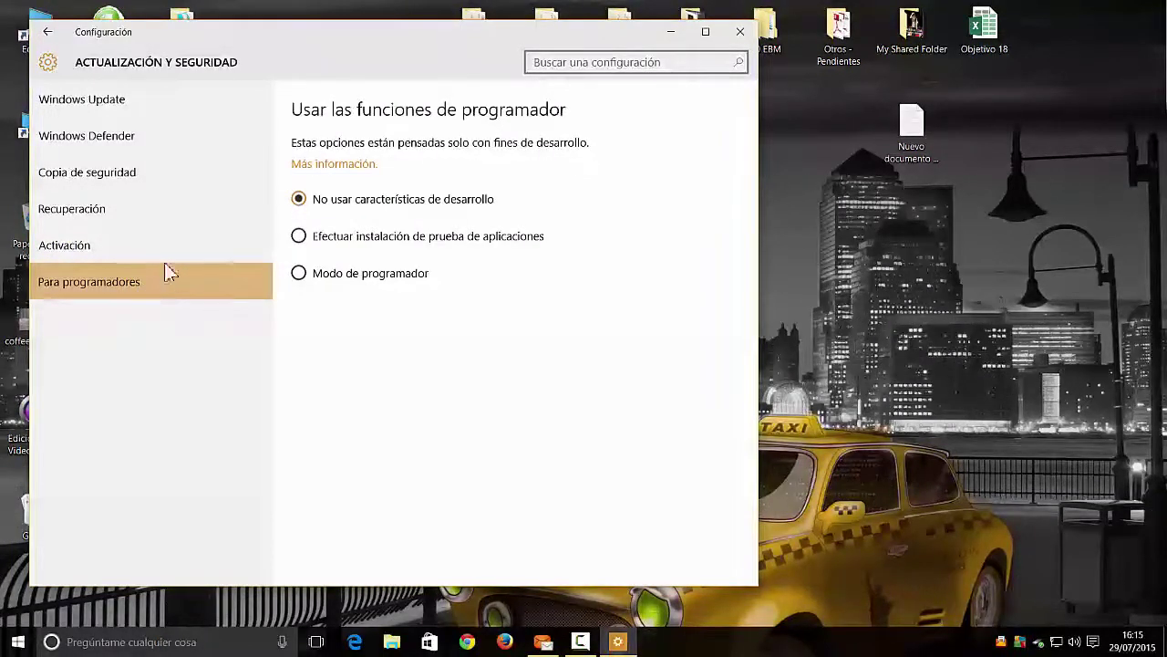
click(49, 34)
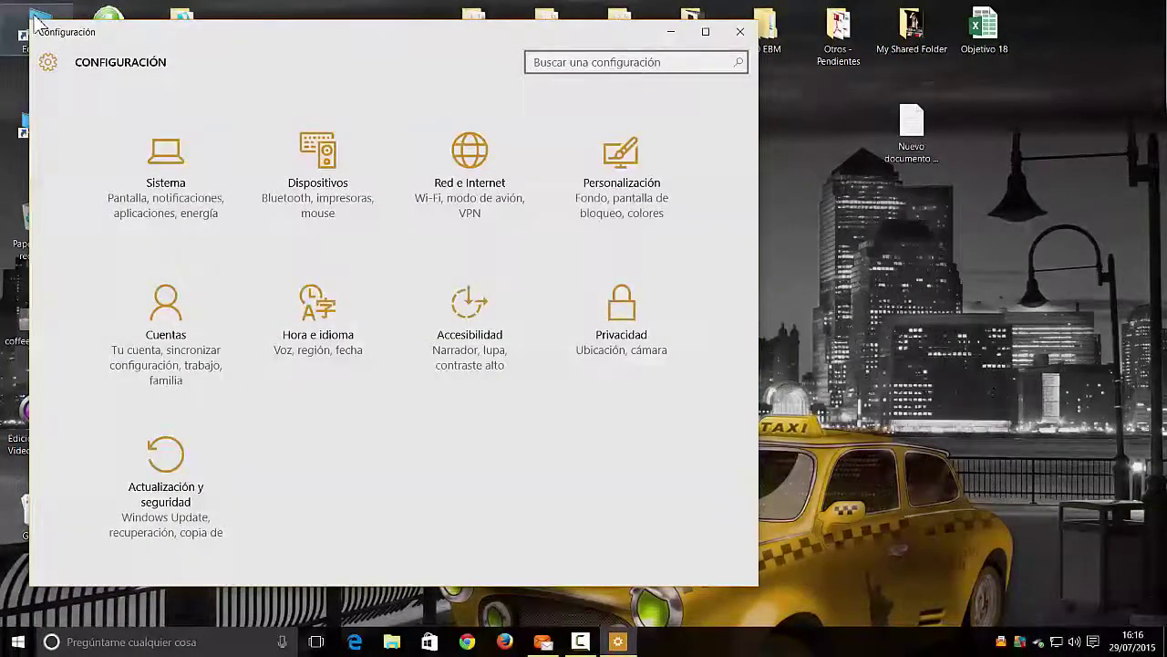
Close Settings, then open and close the Equipo (This PC) window.
click(740, 31)
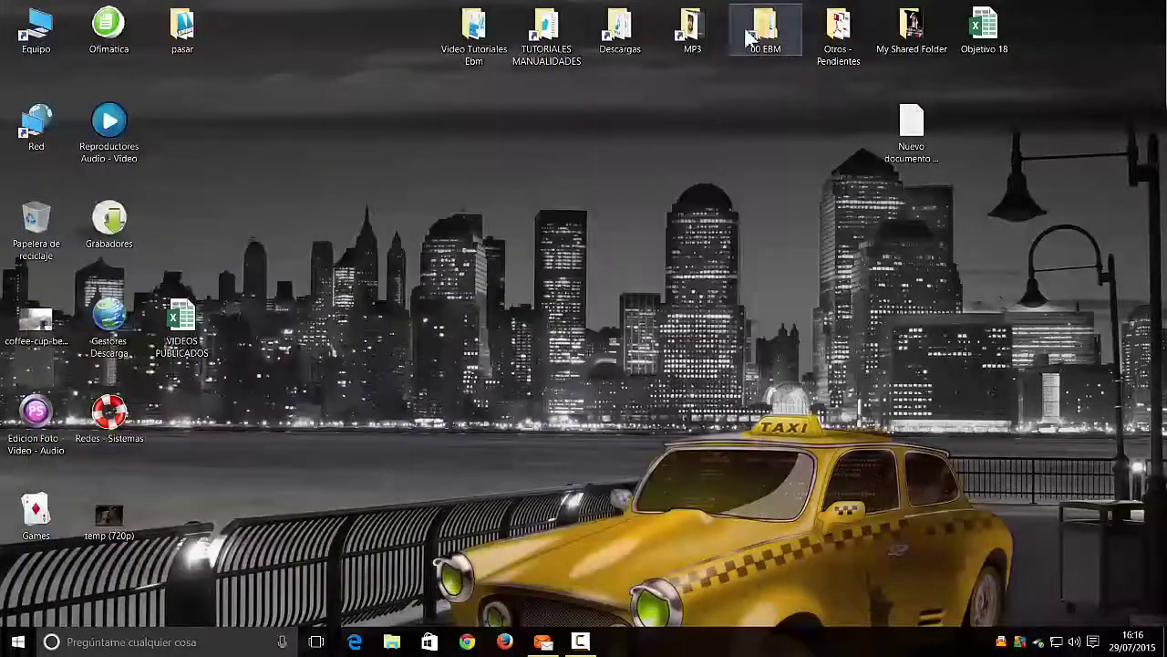
double_click(41, 35)
click(1146, 8)
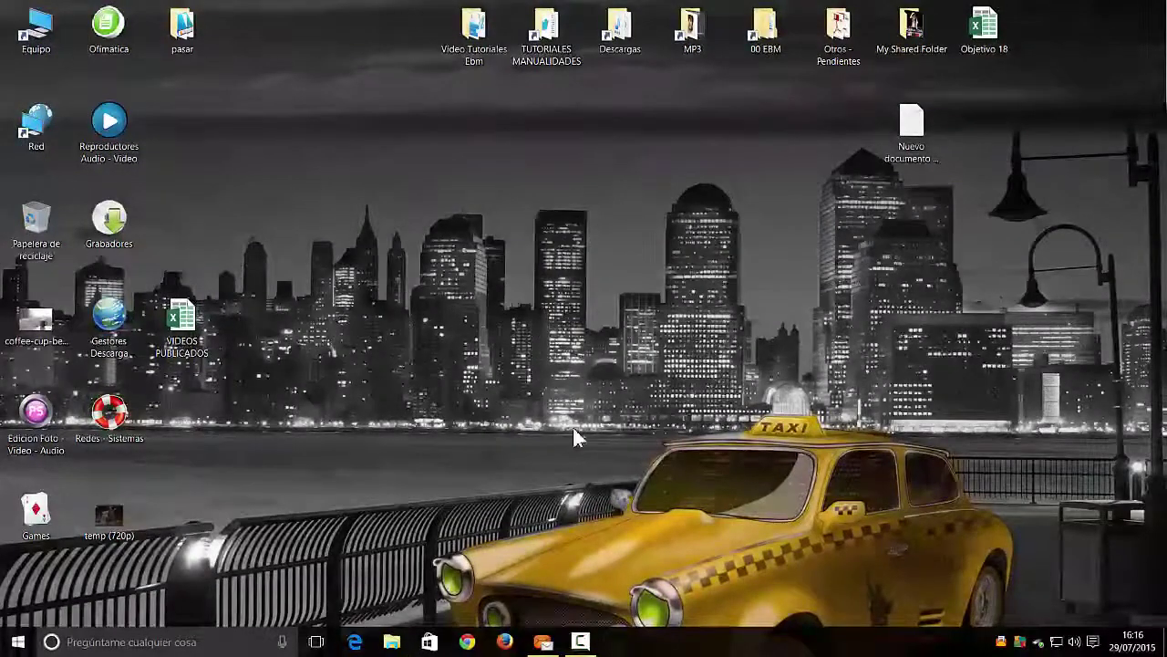
Open and close the Start menu, then bring up and dismiss the desktop context menu.
click(11, 646)
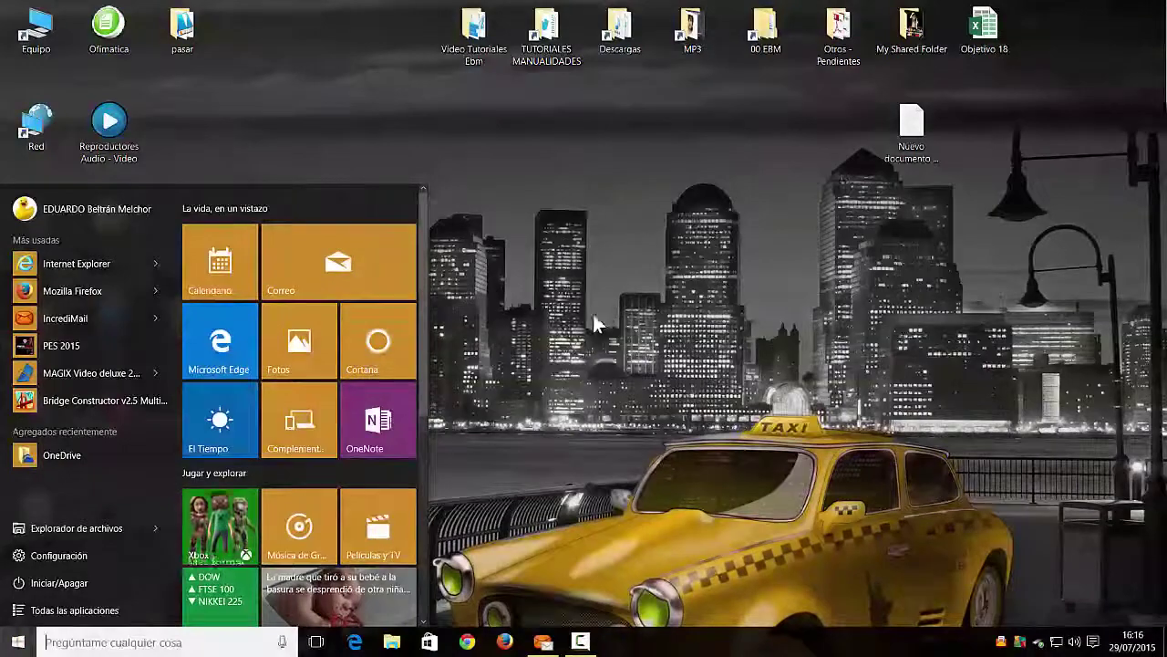
drag(422, 290, 434, 532)
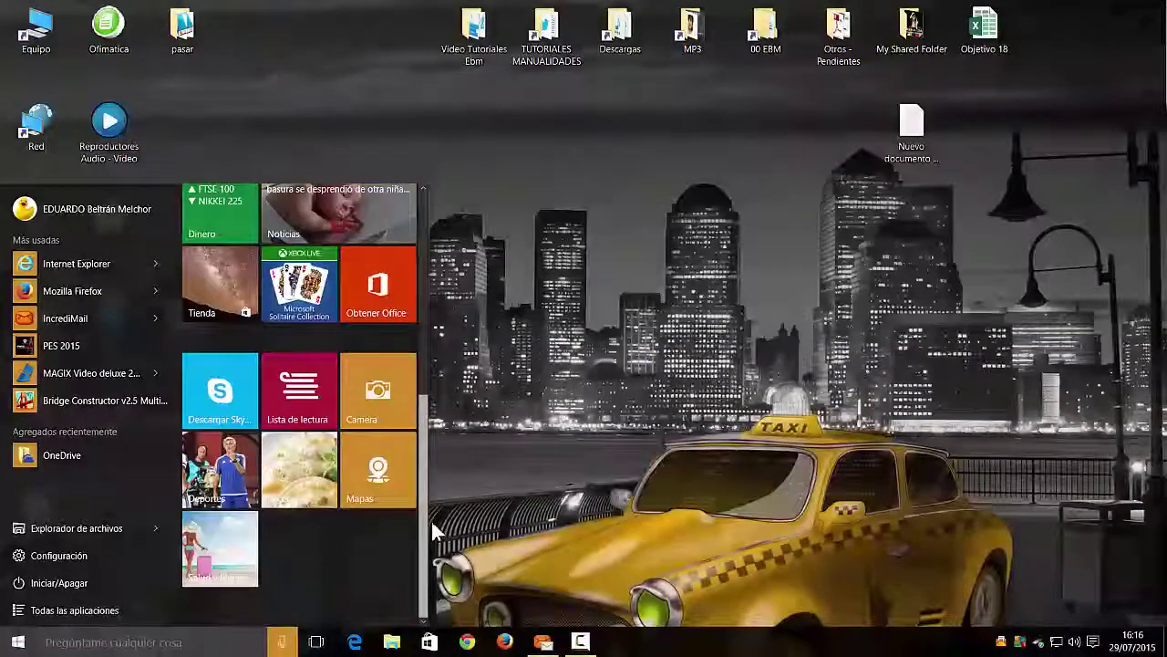
click(544, 410)
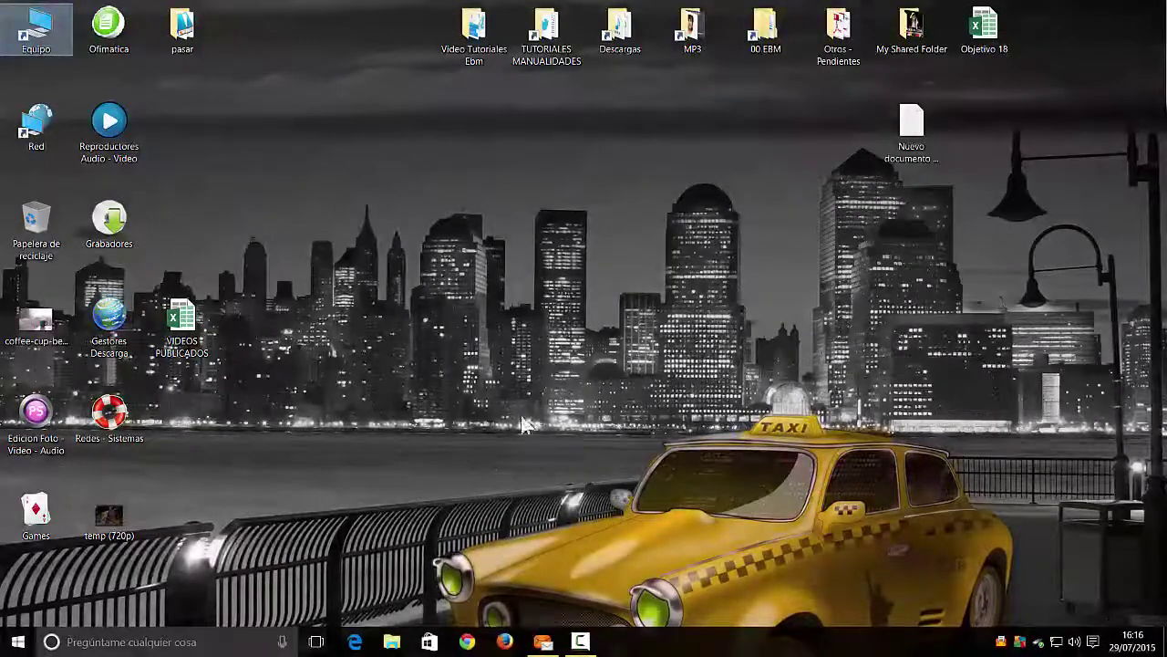
right_click(556, 253)
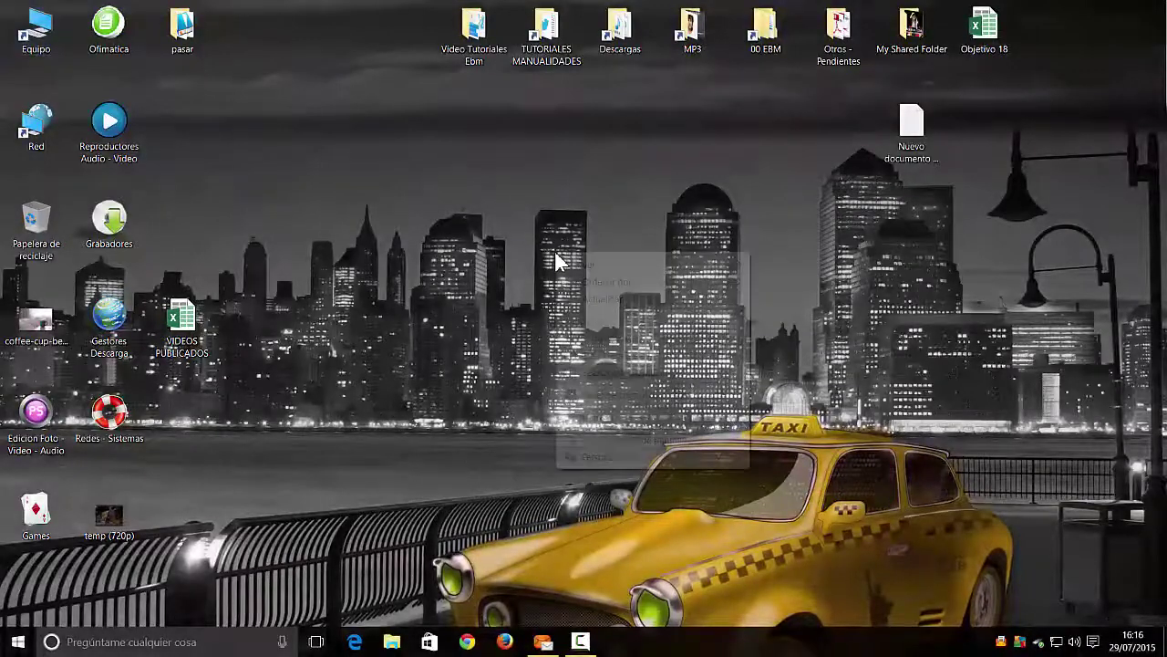
click(503, 278)
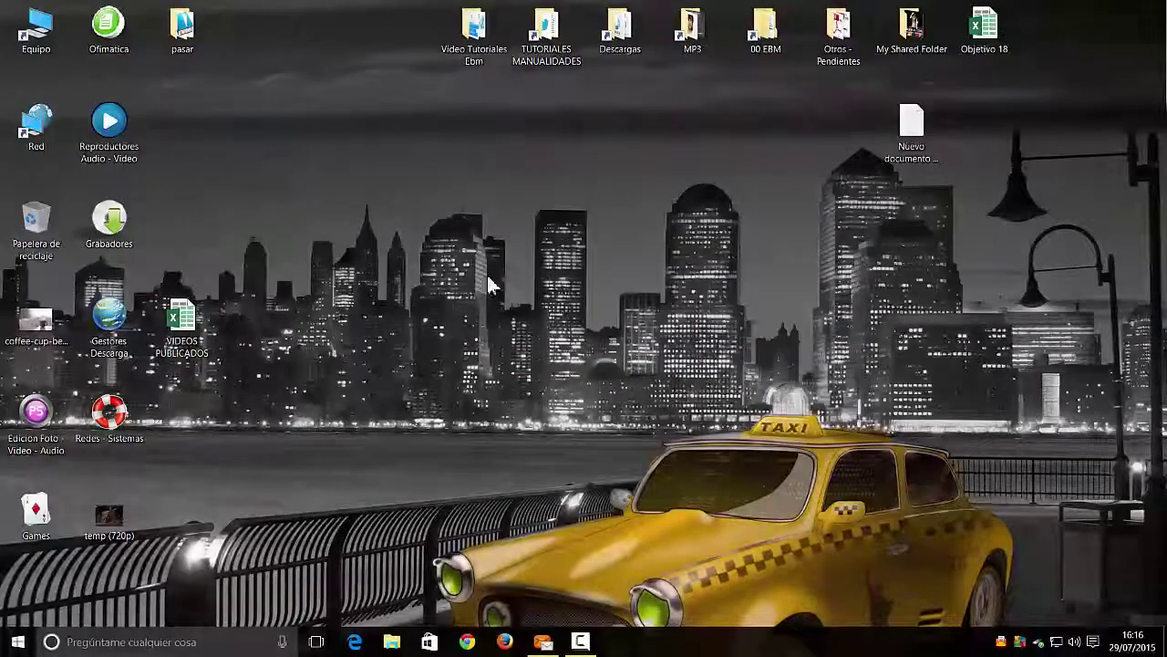